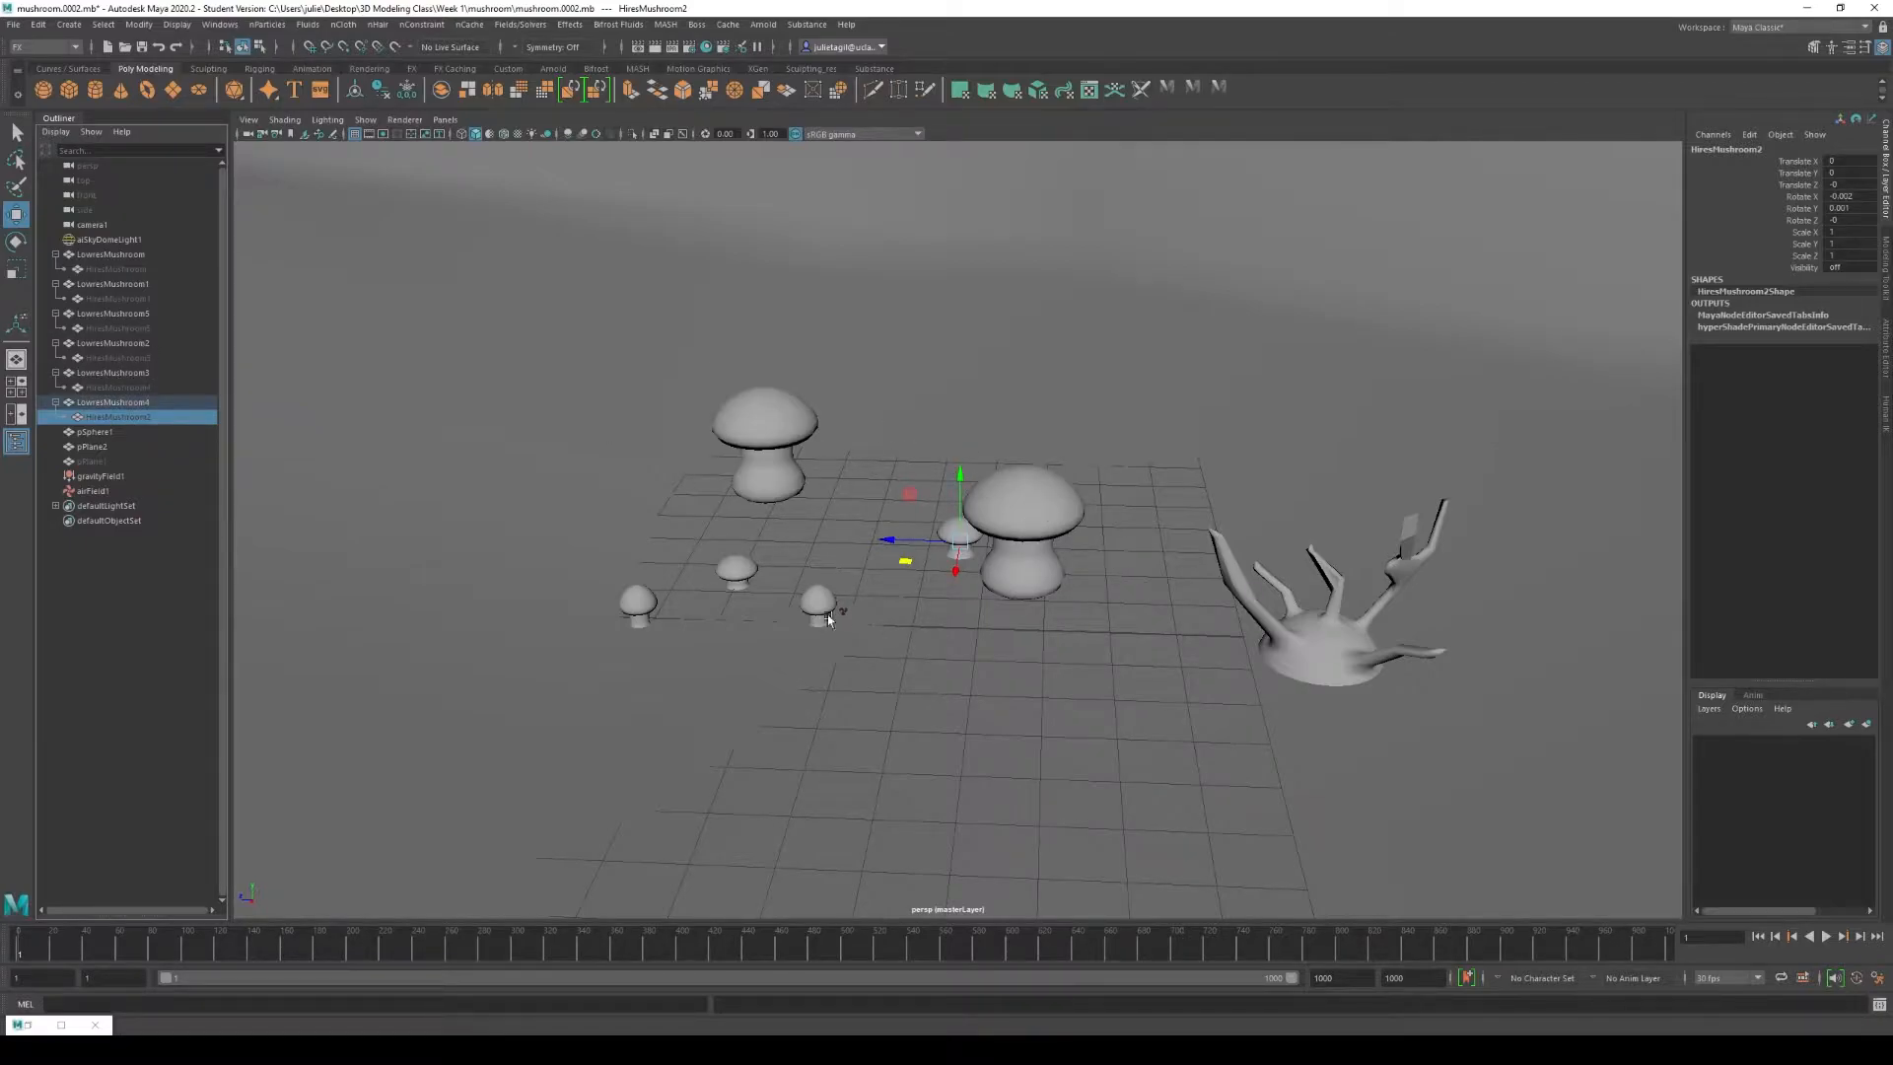
# Step: Check that the time slider playback speed is set to Play every frame and save the preferences
pyautogui.scroll(3, 838, 619)
pyautogui.scroll(-1, 742, 702)
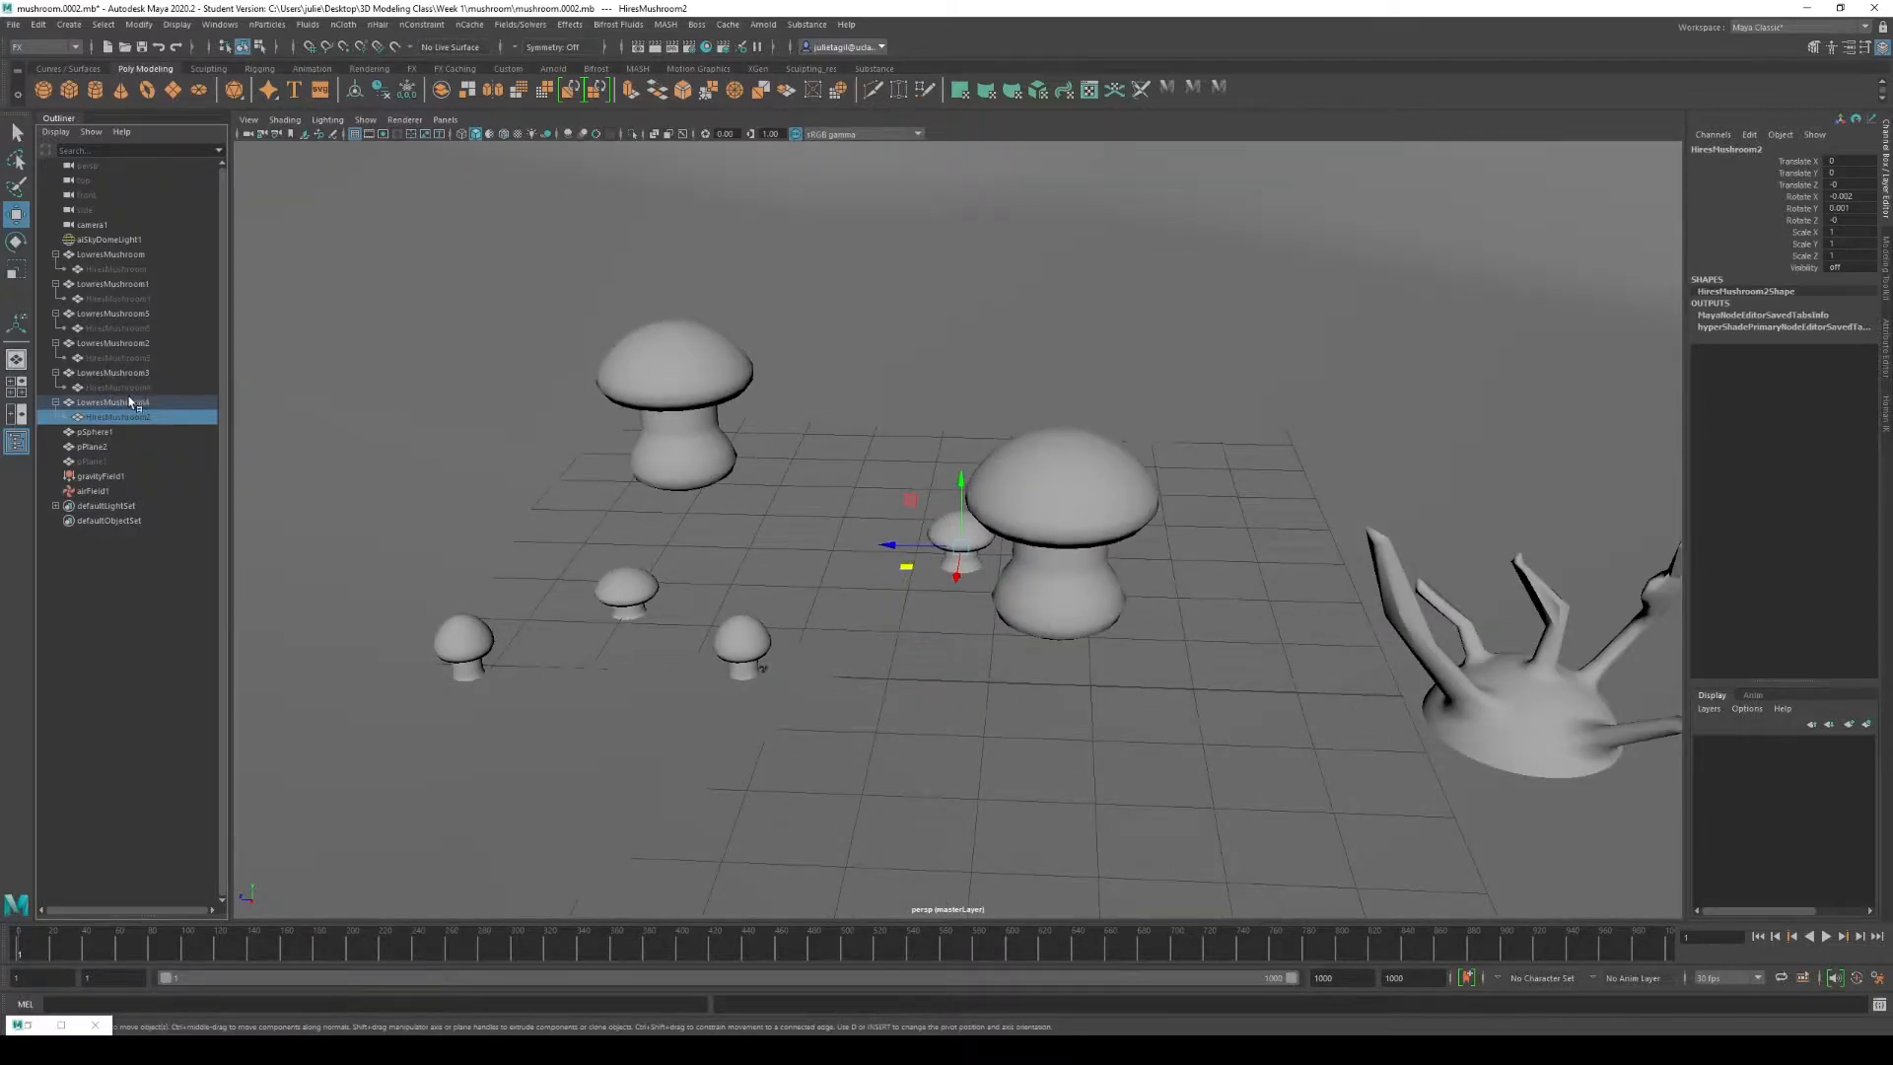
pyautogui.click(1879, 977)
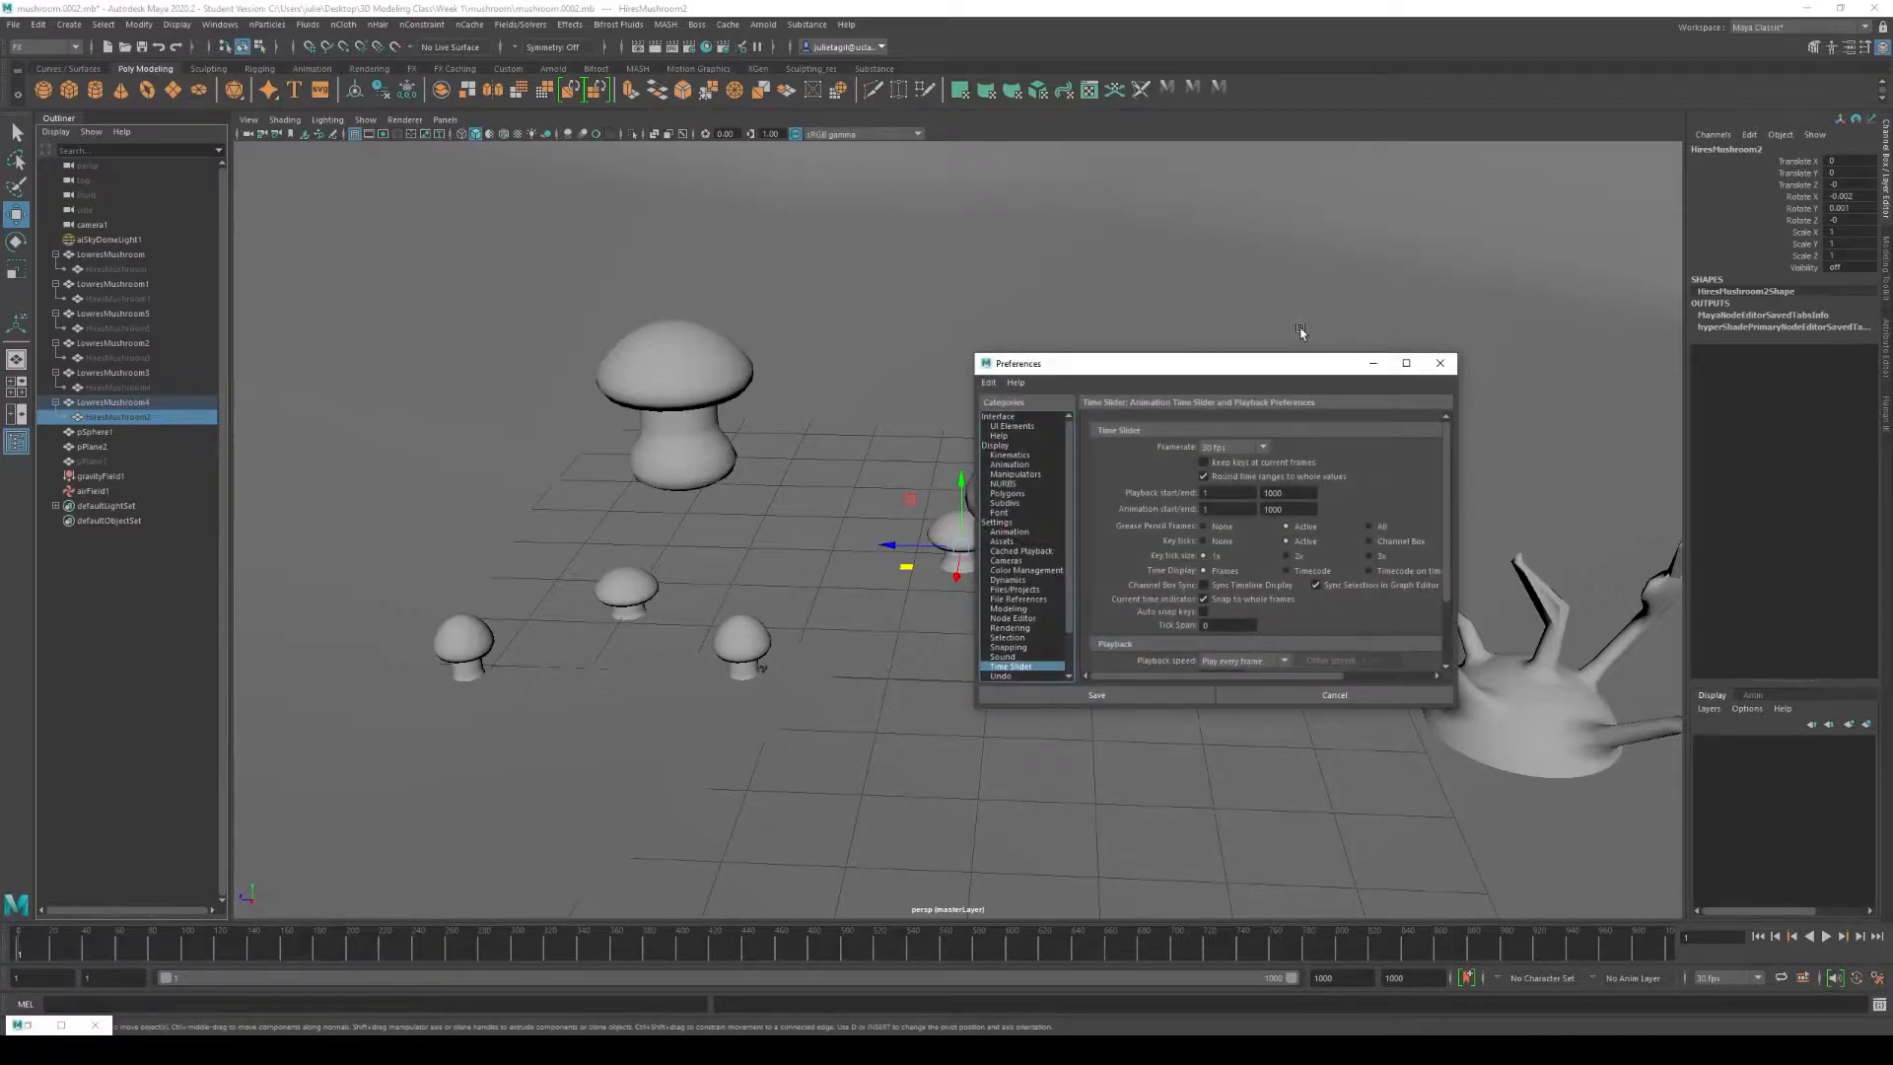
pyautogui.moveTo(1247, 357); pyautogui.dragTo(986, 249)
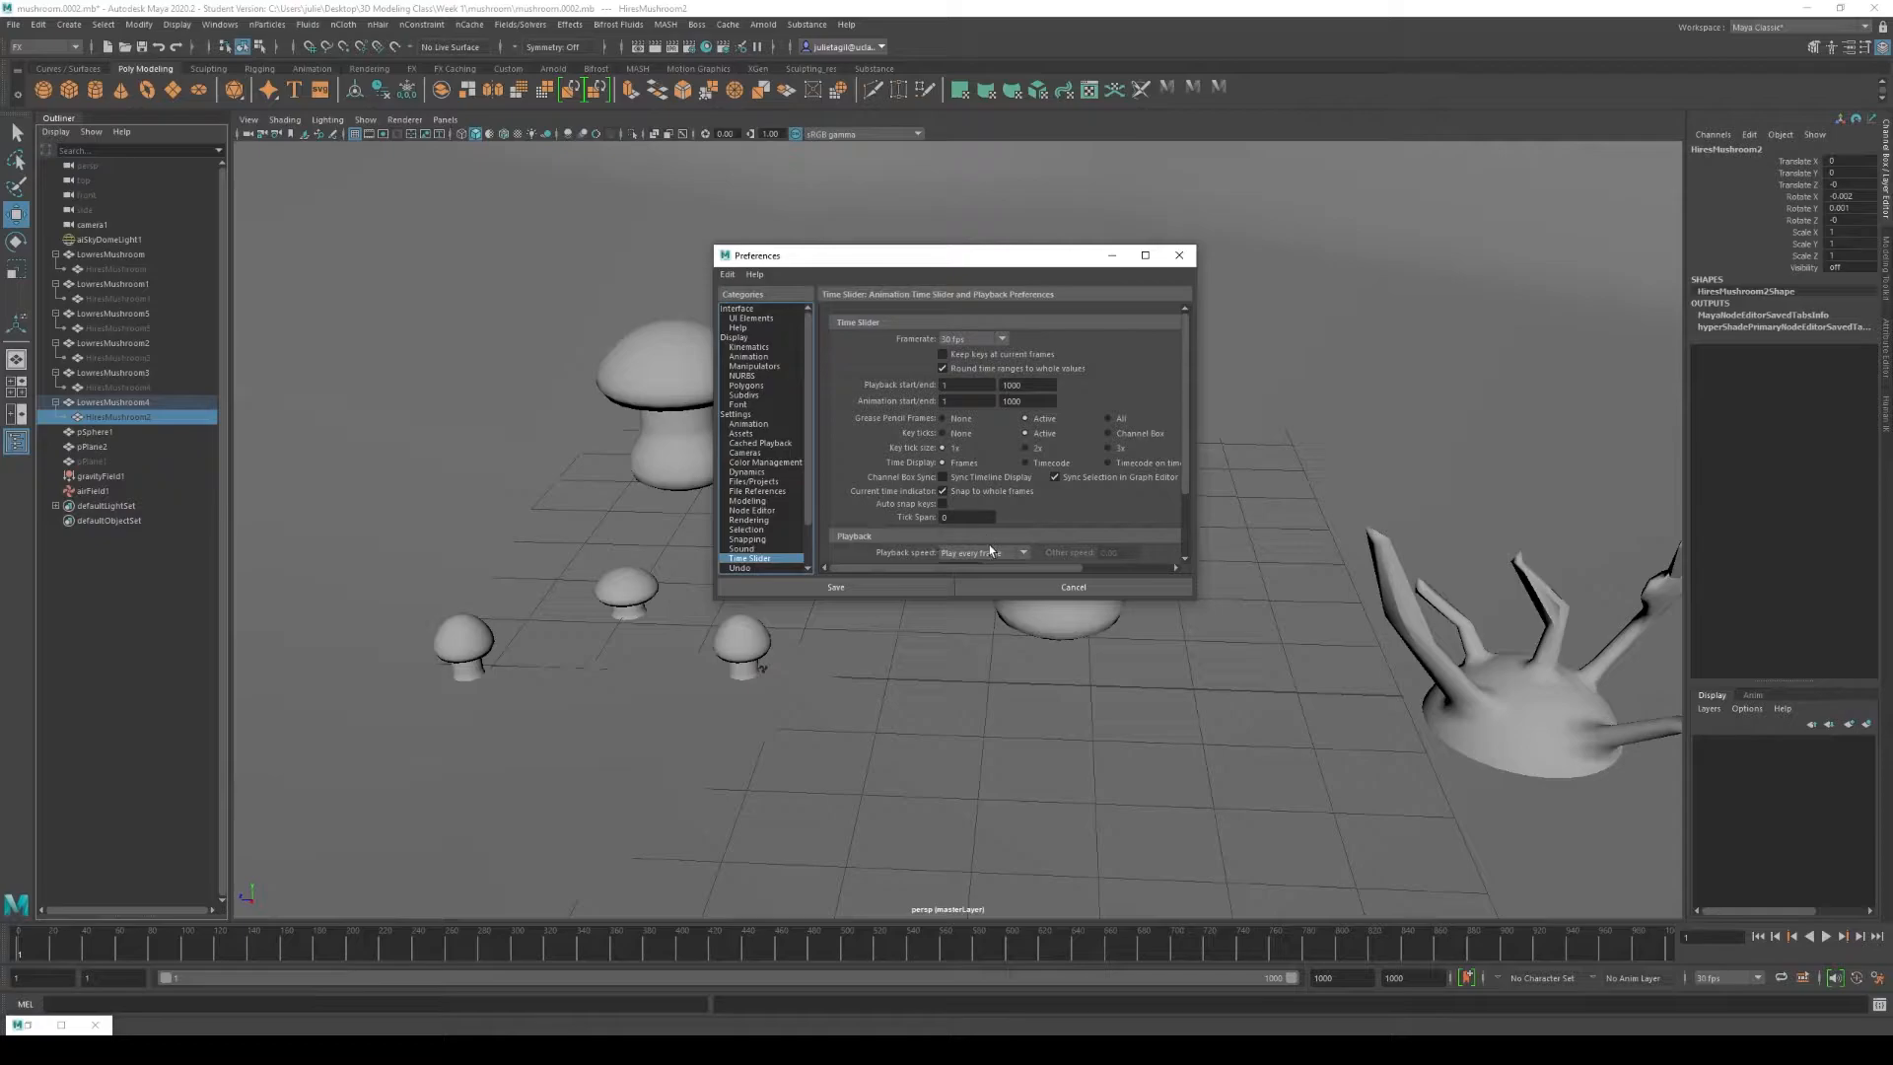
pyautogui.click(892, 583)
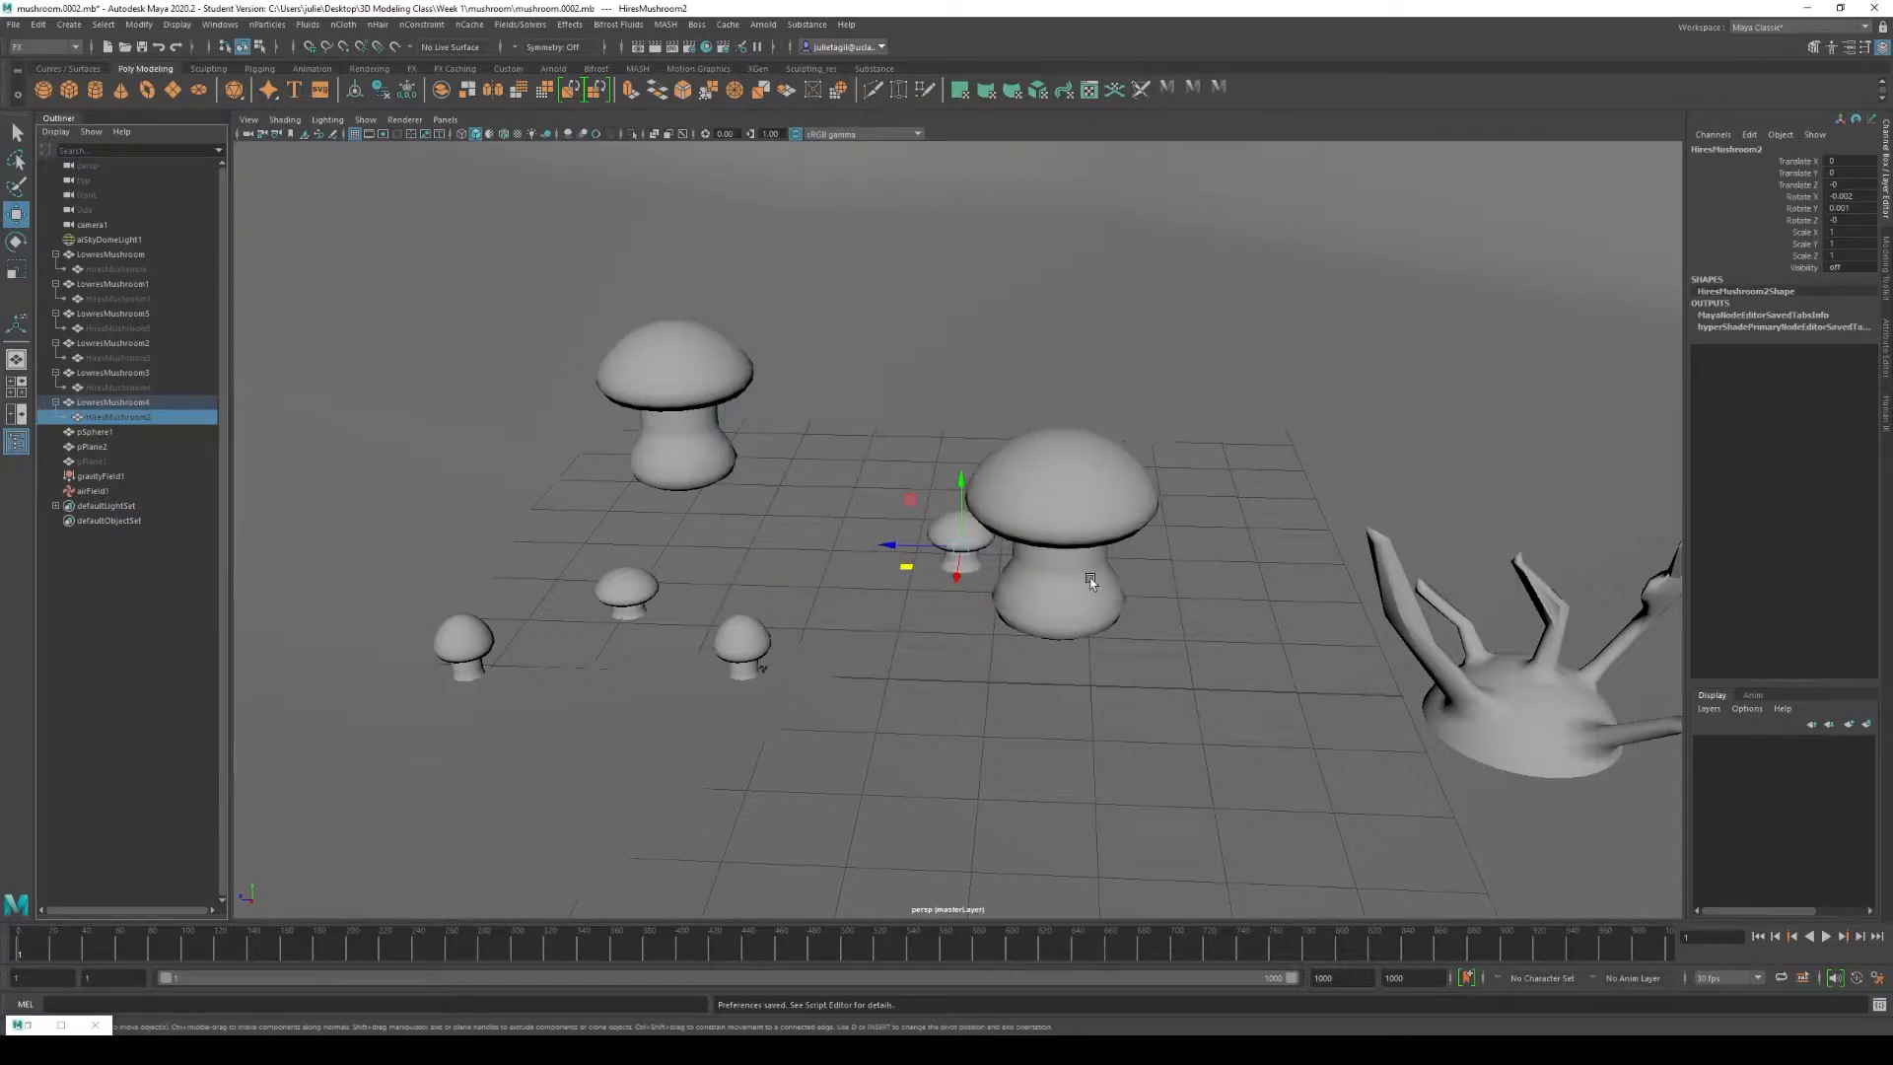
# Step: Play the simulation, show the attributes of airField1, and stop the playback
pyautogui.click(1825, 936)
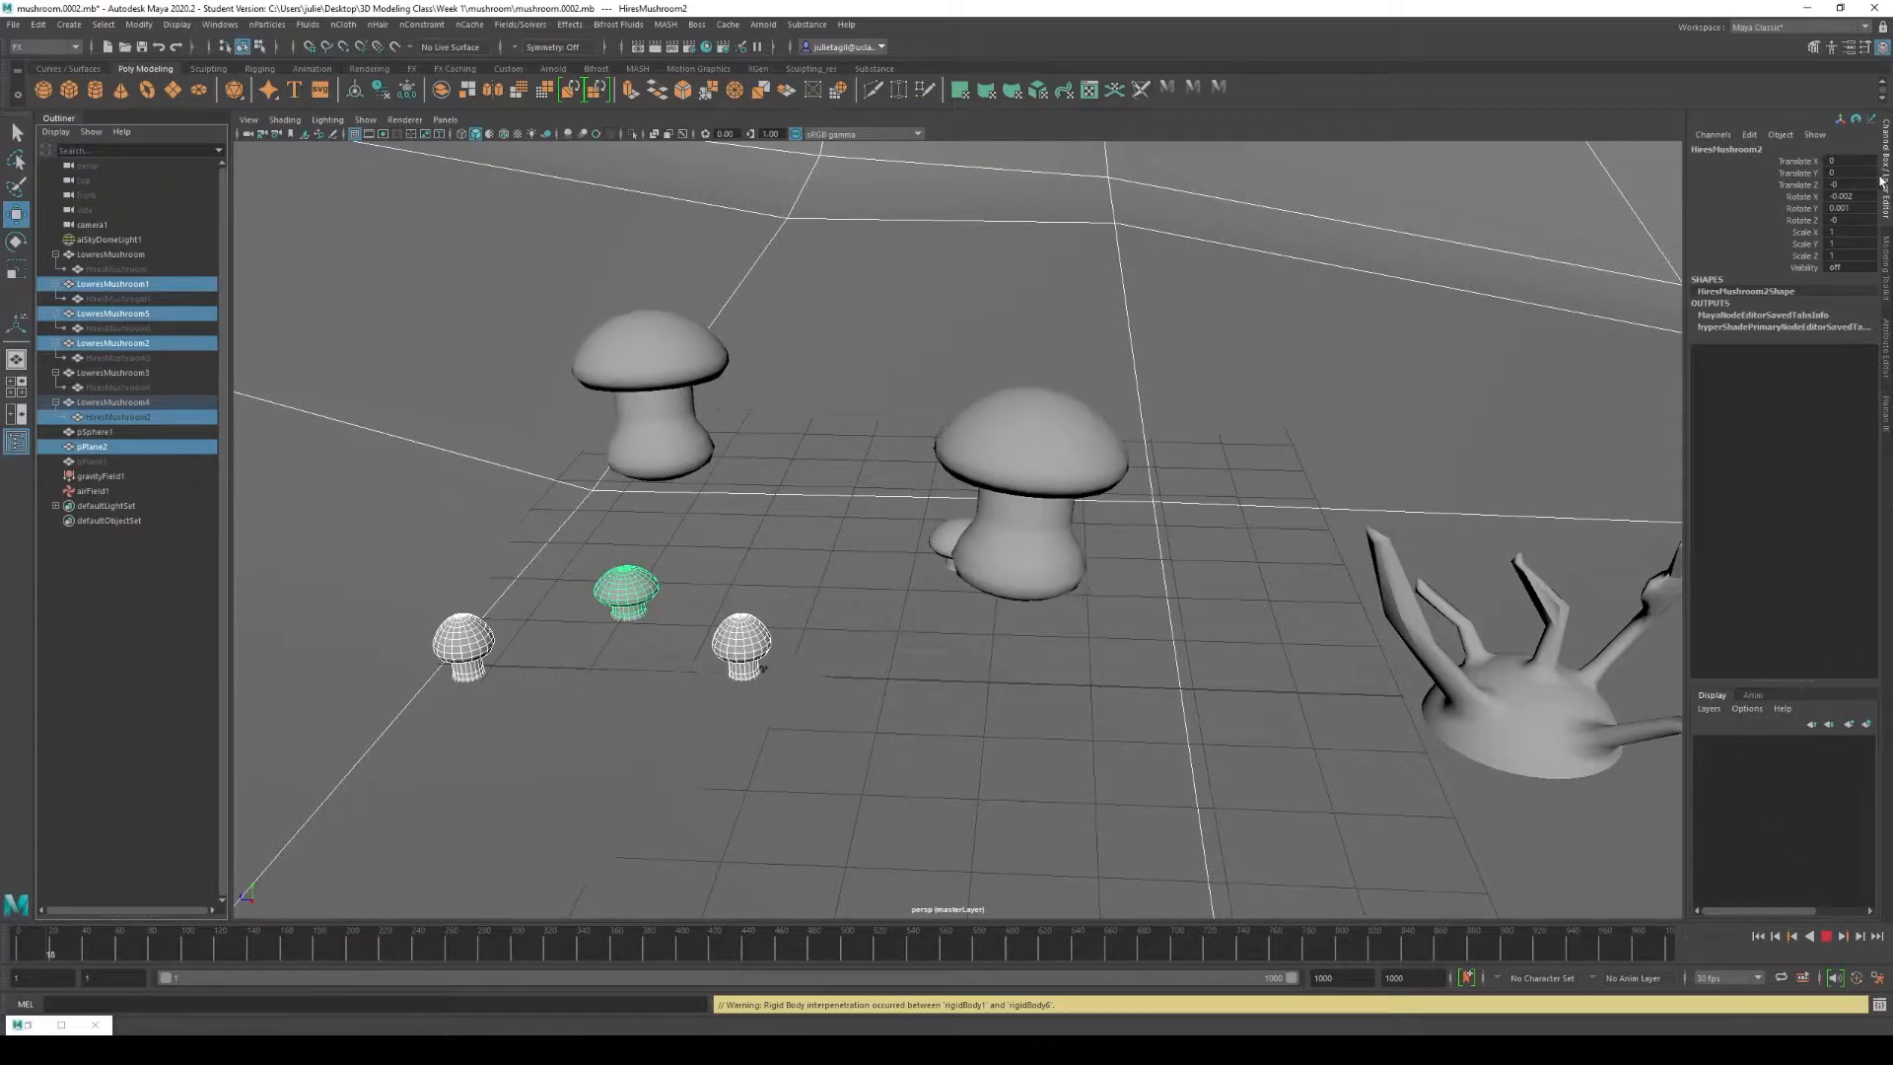
pyautogui.click(1887, 351)
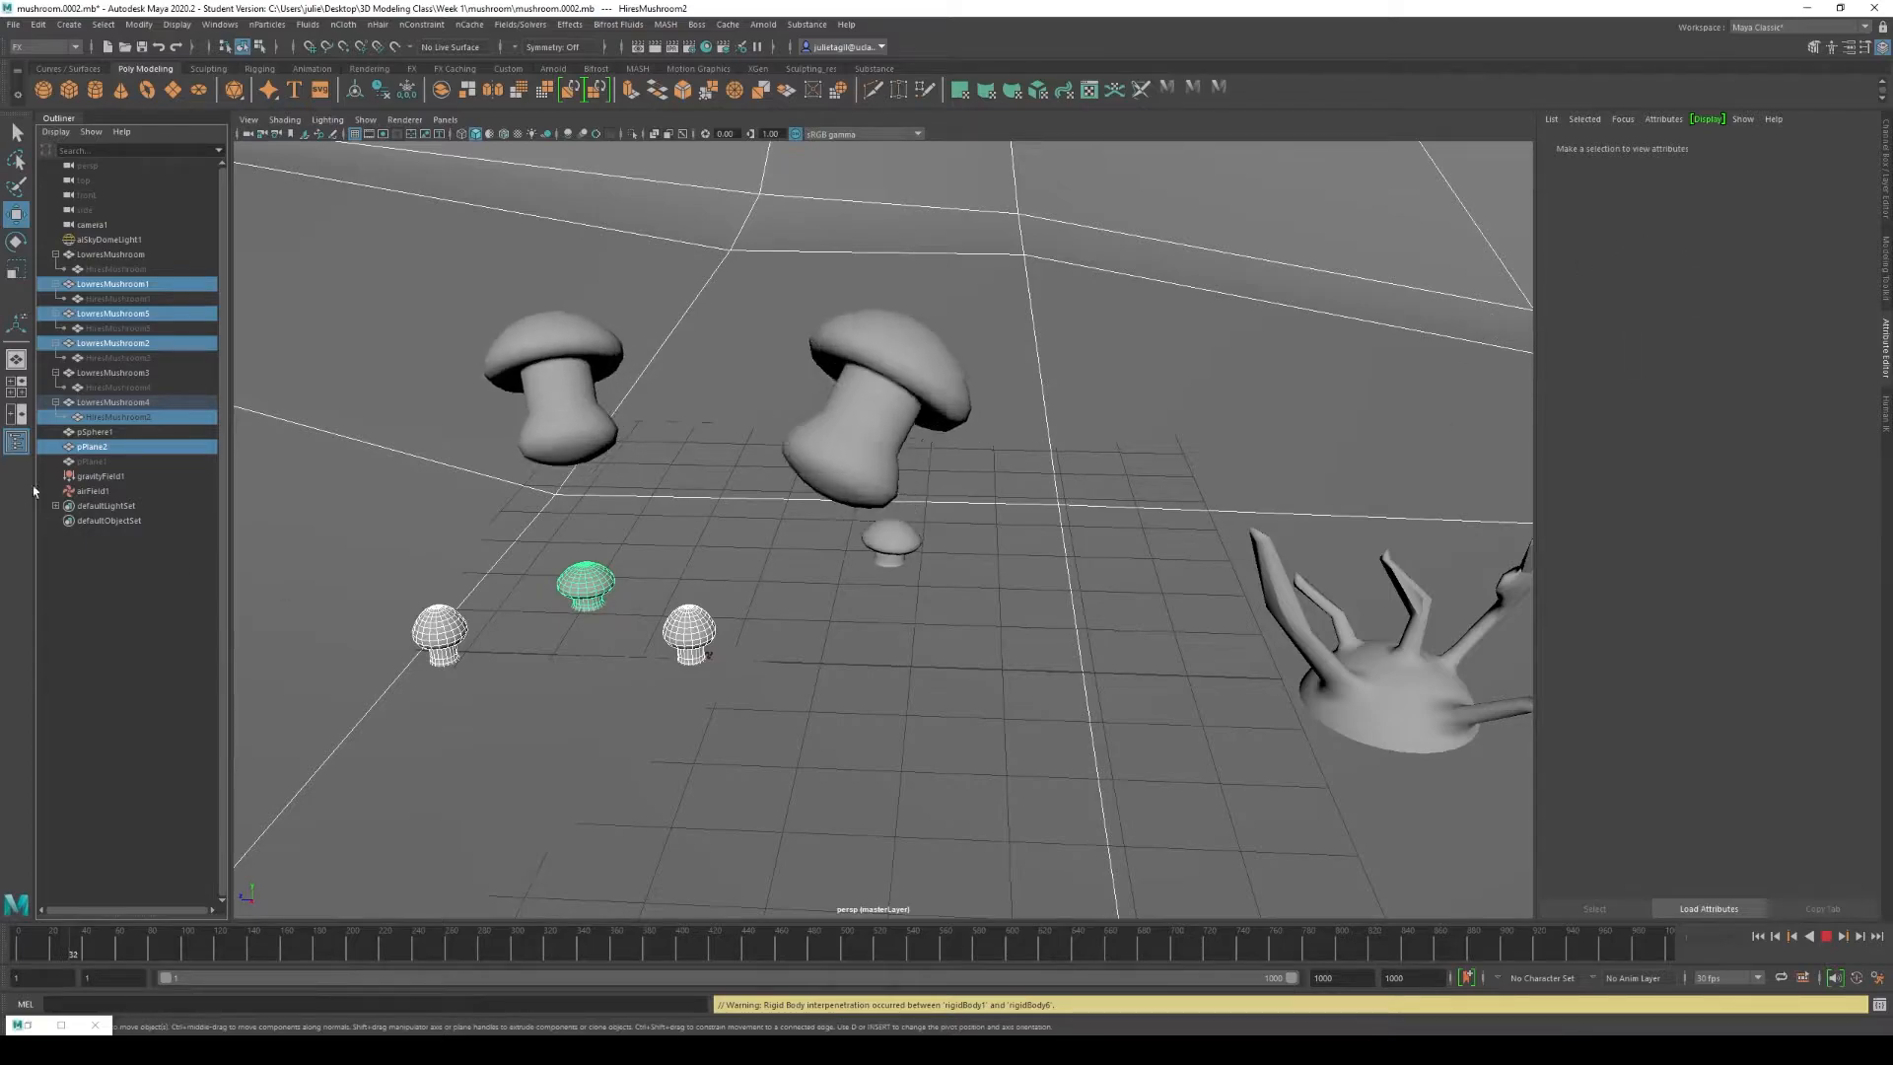
pyautogui.click(96, 492)
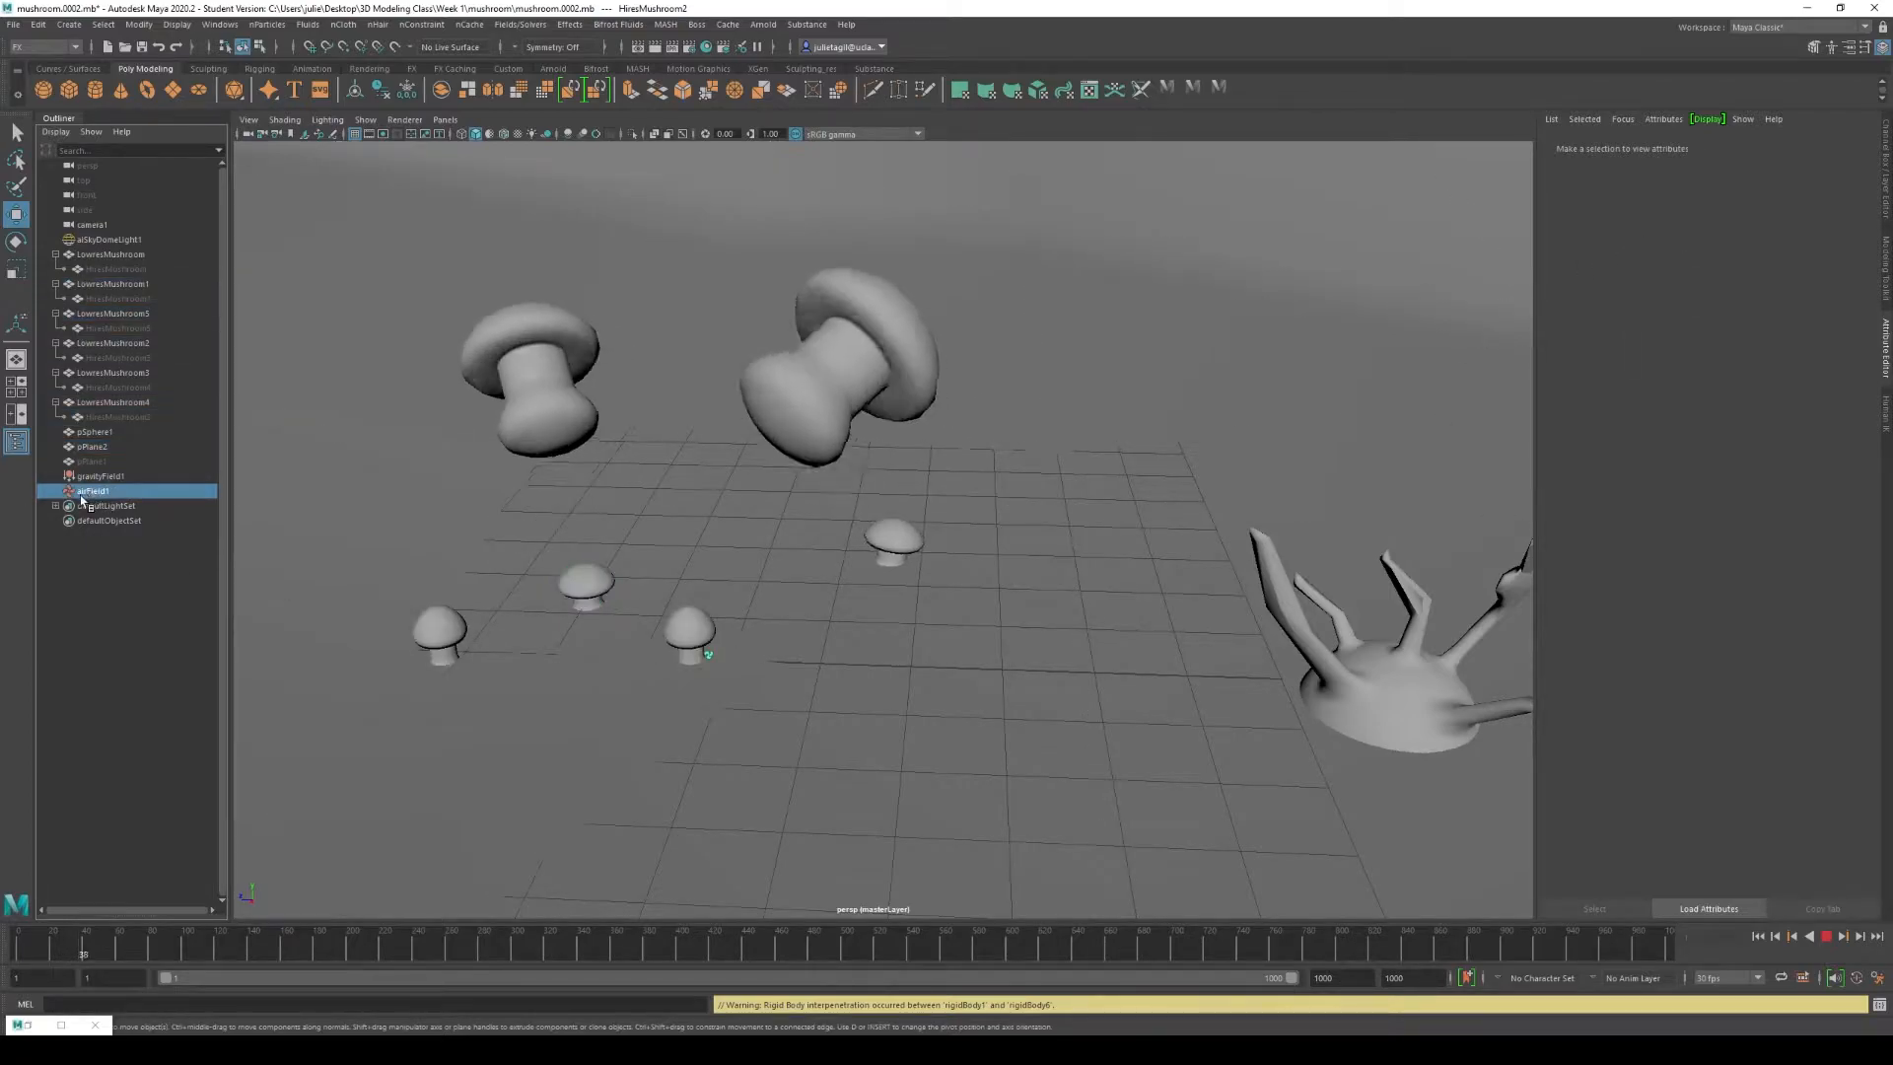
pyautogui.click(1826, 936)
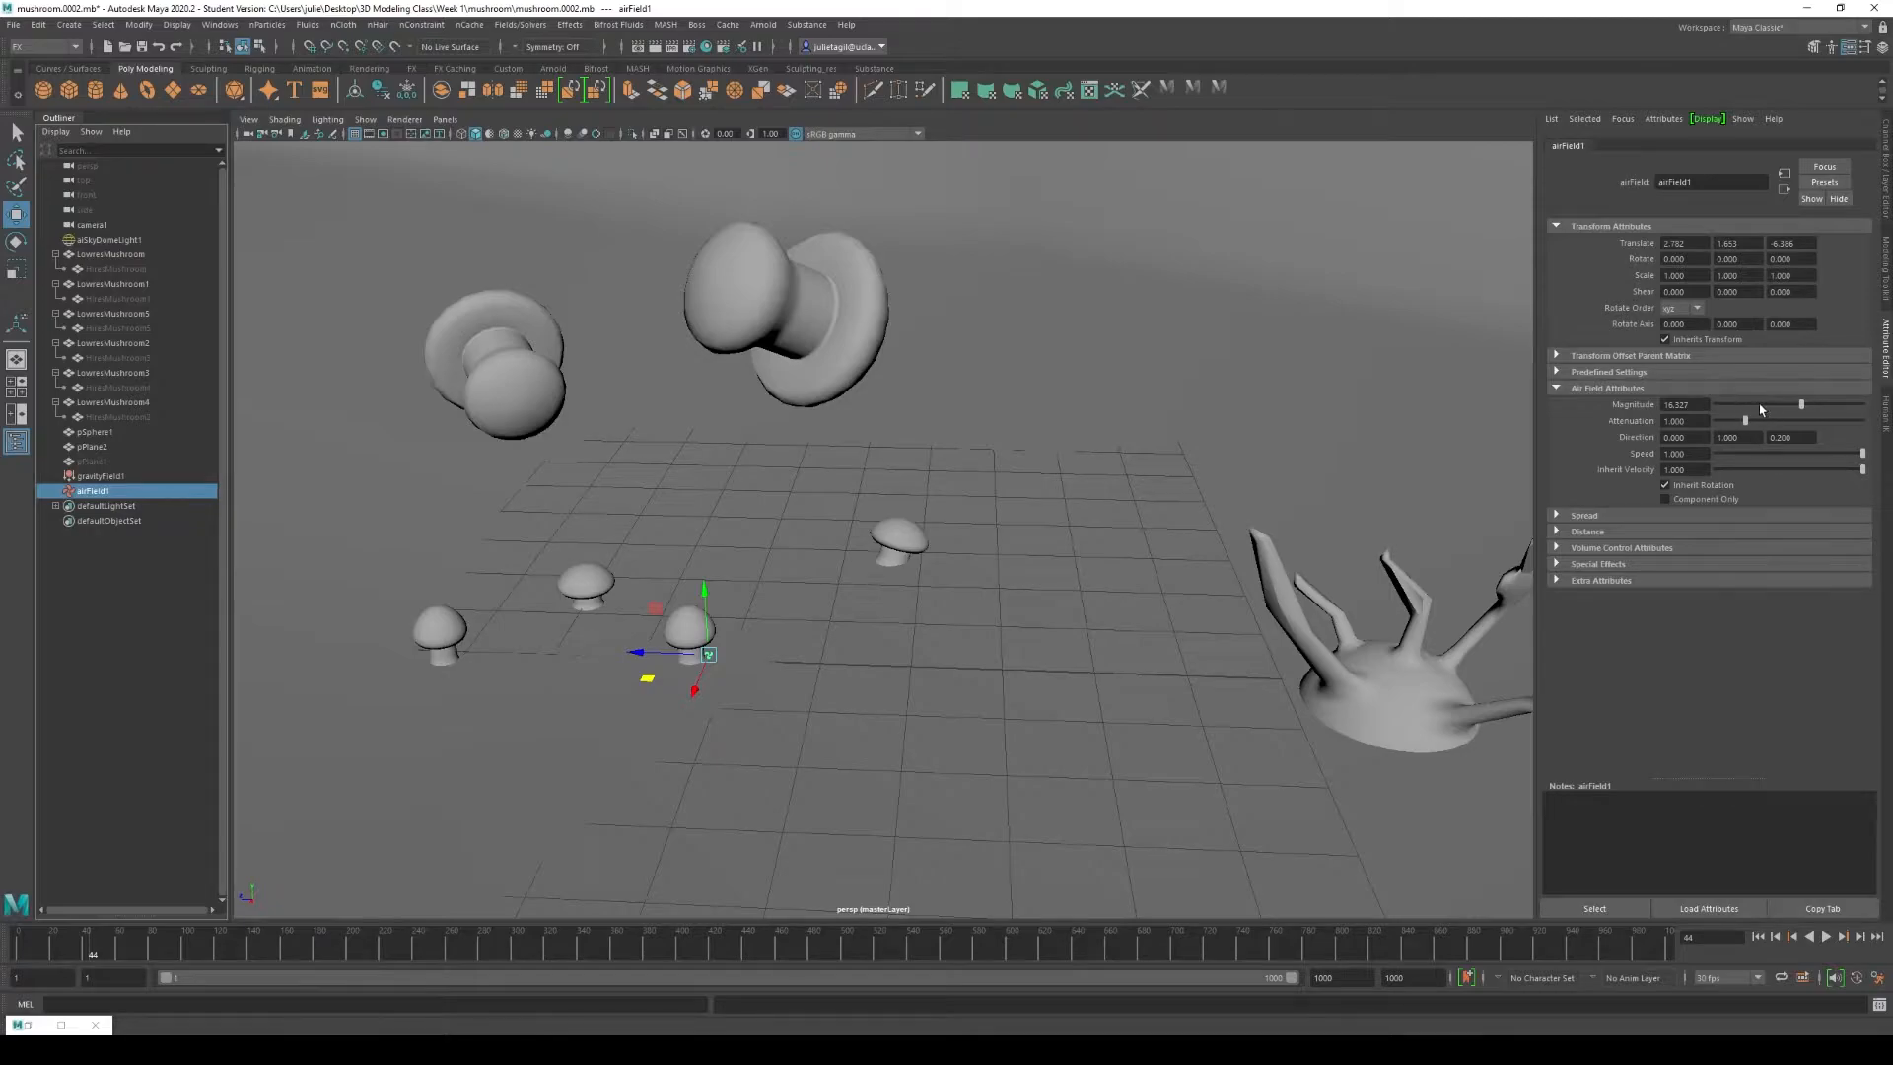
# Step: Raise the air field's magnitude to about 42.9 and replay the simulation from the first frame
pyautogui.moveTo(1820, 407); pyautogui.dragTo(1823, 407)
pyautogui.click(1758, 936)
pyautogui.click(1826, 936)
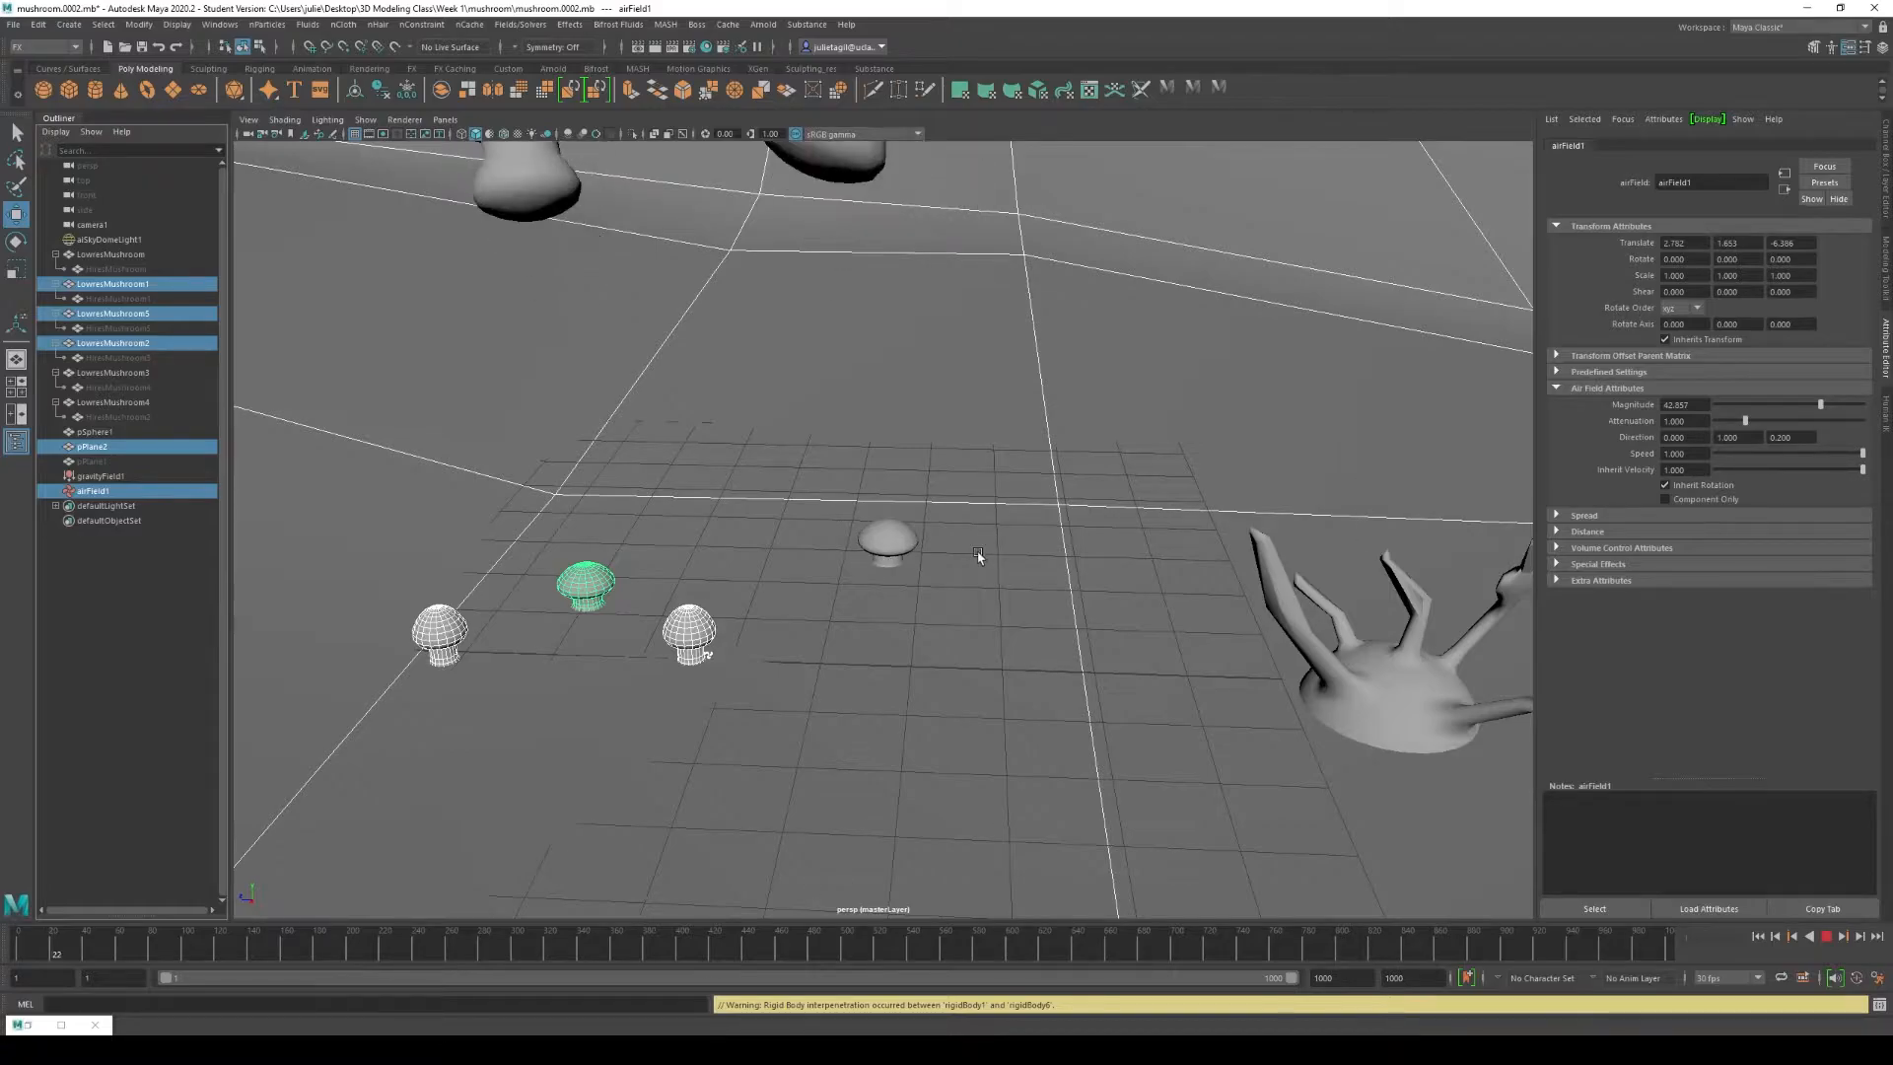
pyautogui.scroll(-3, 974, 588)
pyautogui.scroll(-5, 1070, 587)
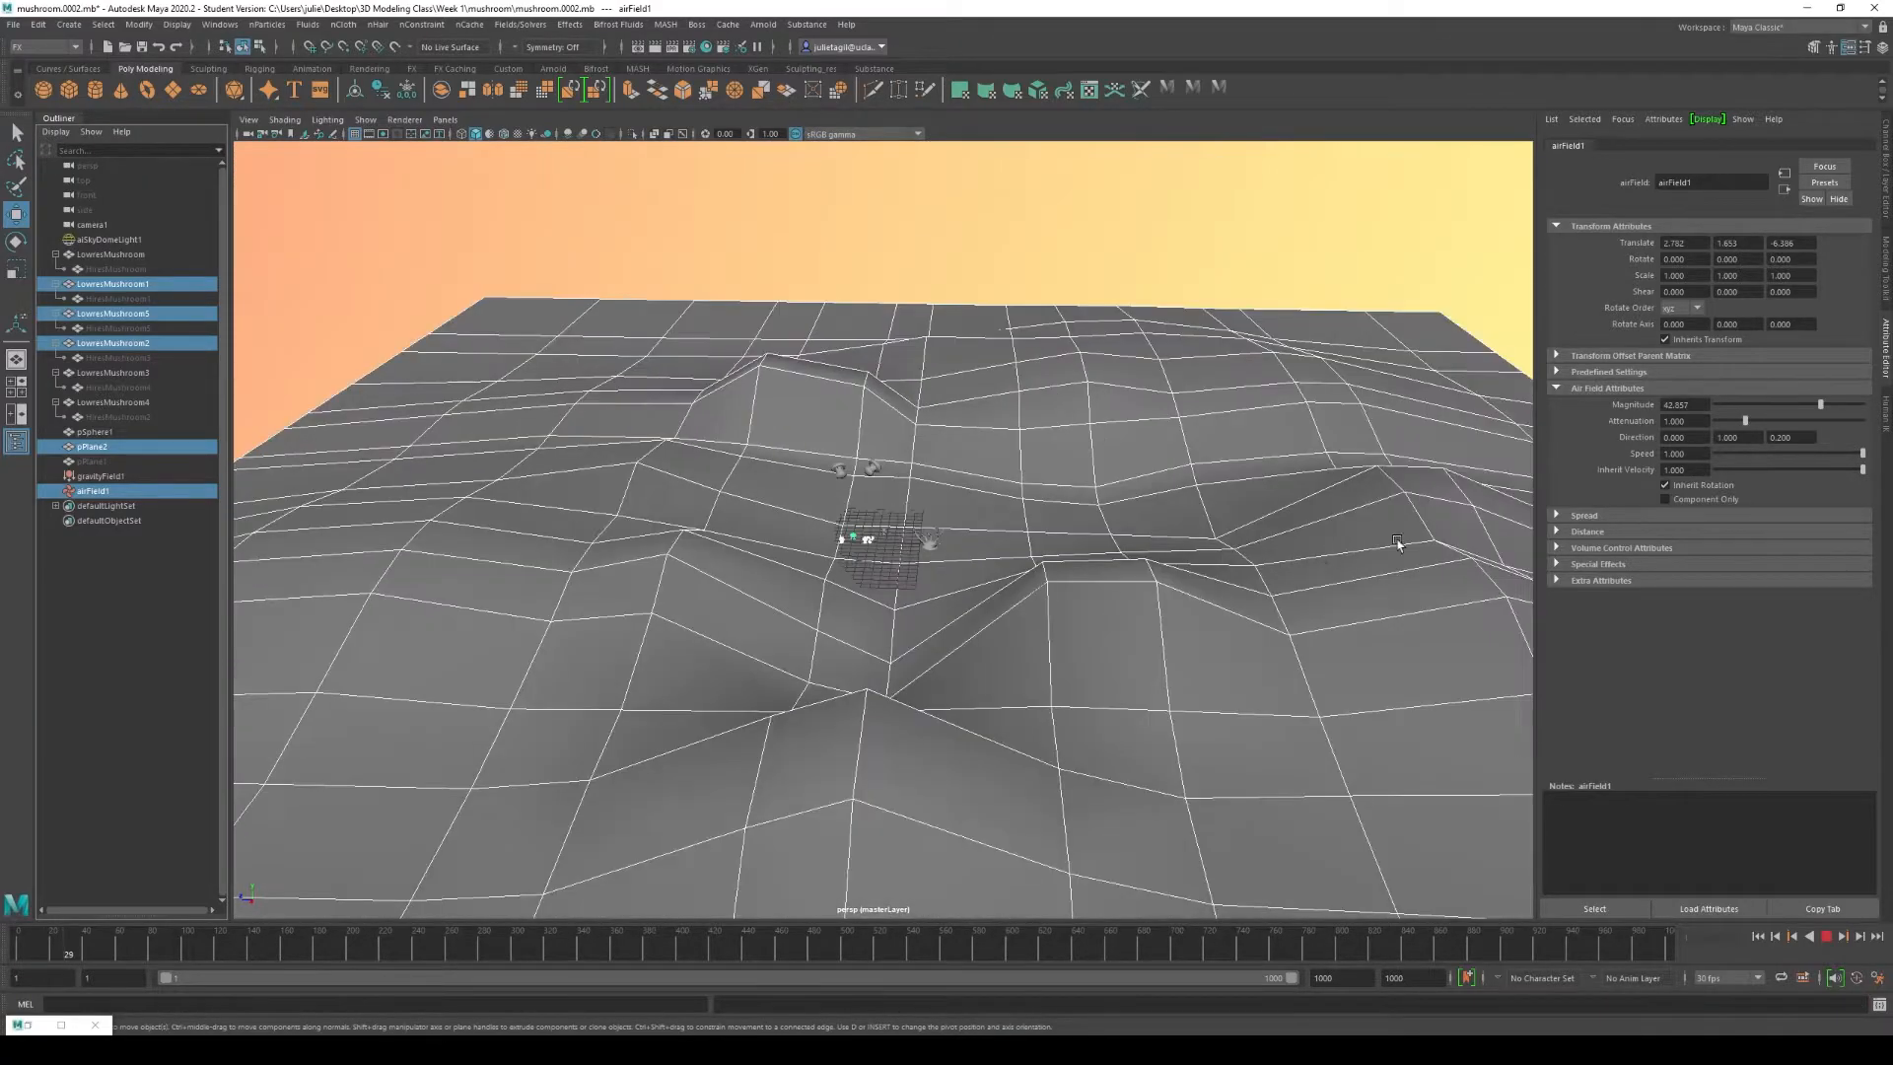
# Step: Reduce the air field's magnitude to about 18.4 and watch how the mushrooms move during playback
pyautogui.moveTo(1820, 405)
pyautogui.mouseDown()
pyautogui.moveTo(1770, 407)
pyautogui.moveTo(1813, 405)
pyautogui.mouseUp()
pyautogui.scroll(3, 981, 552)
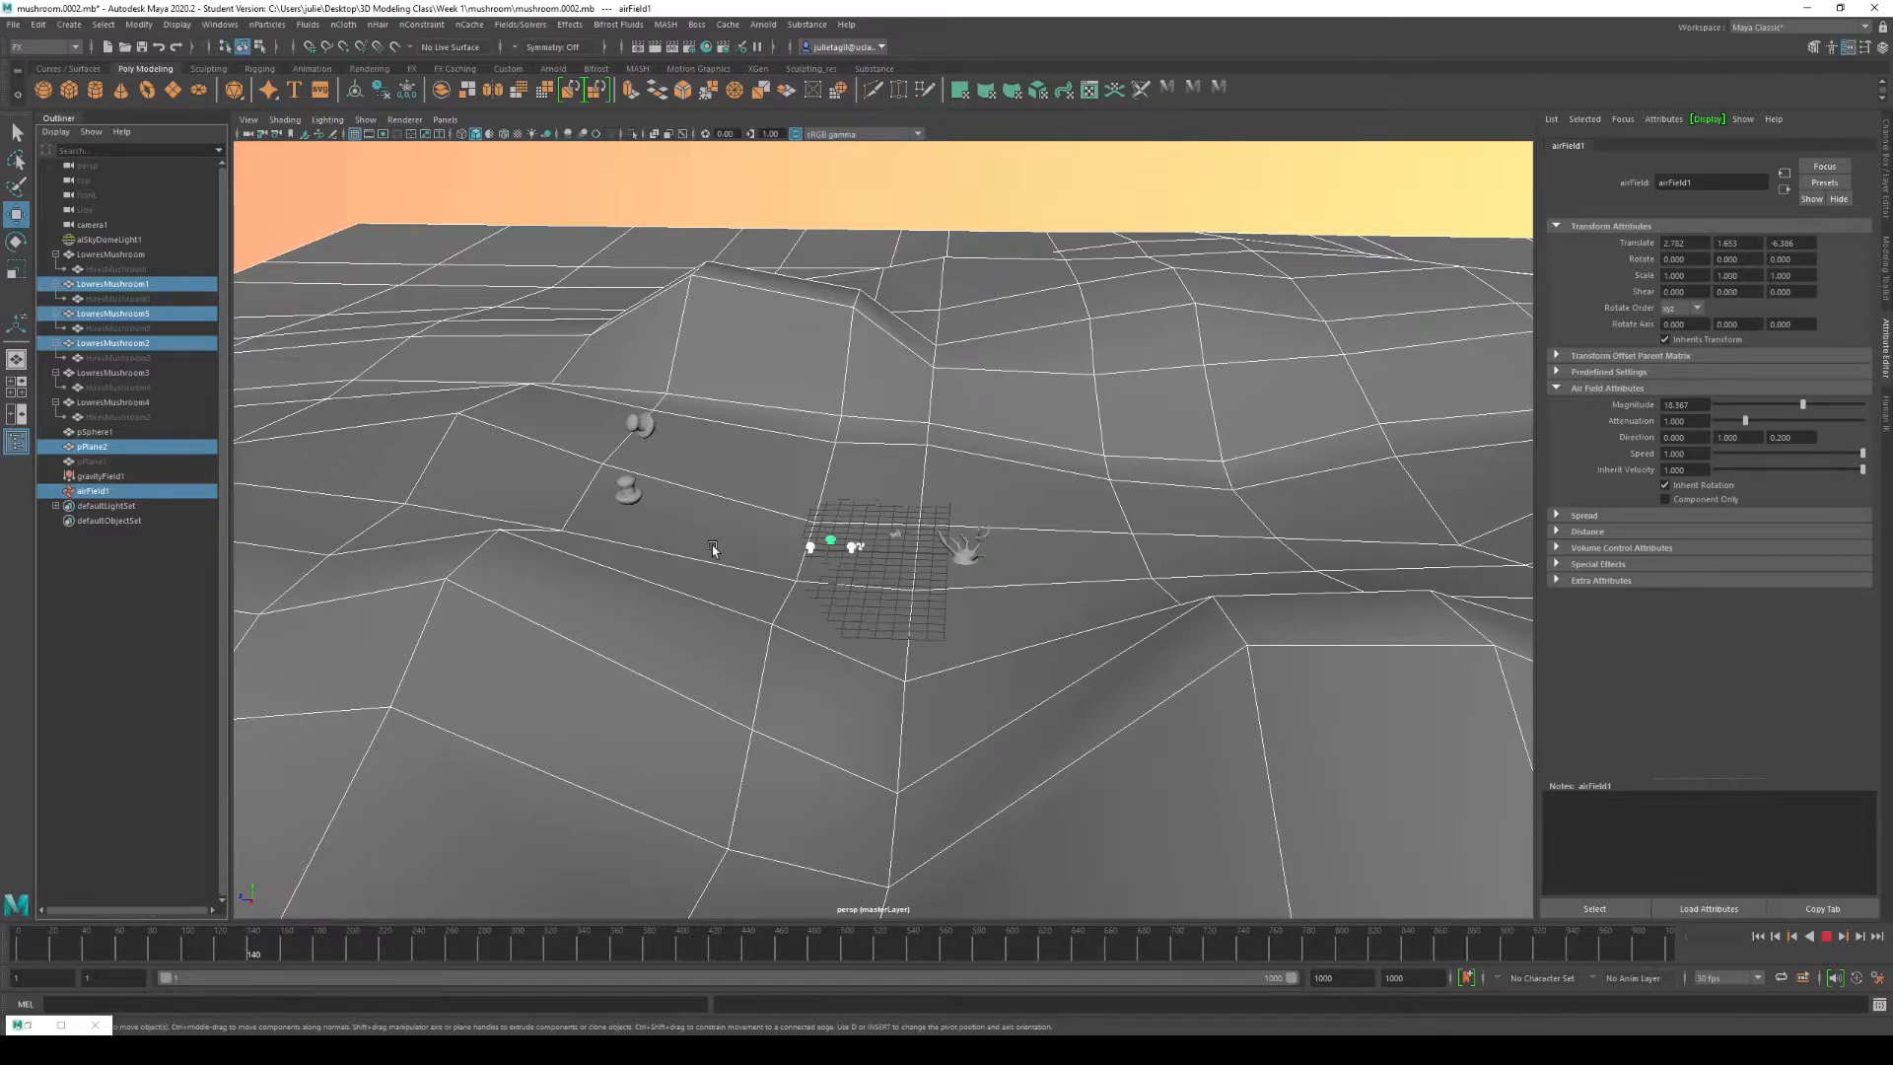
pyautogui.scroll(3, 713, 548)
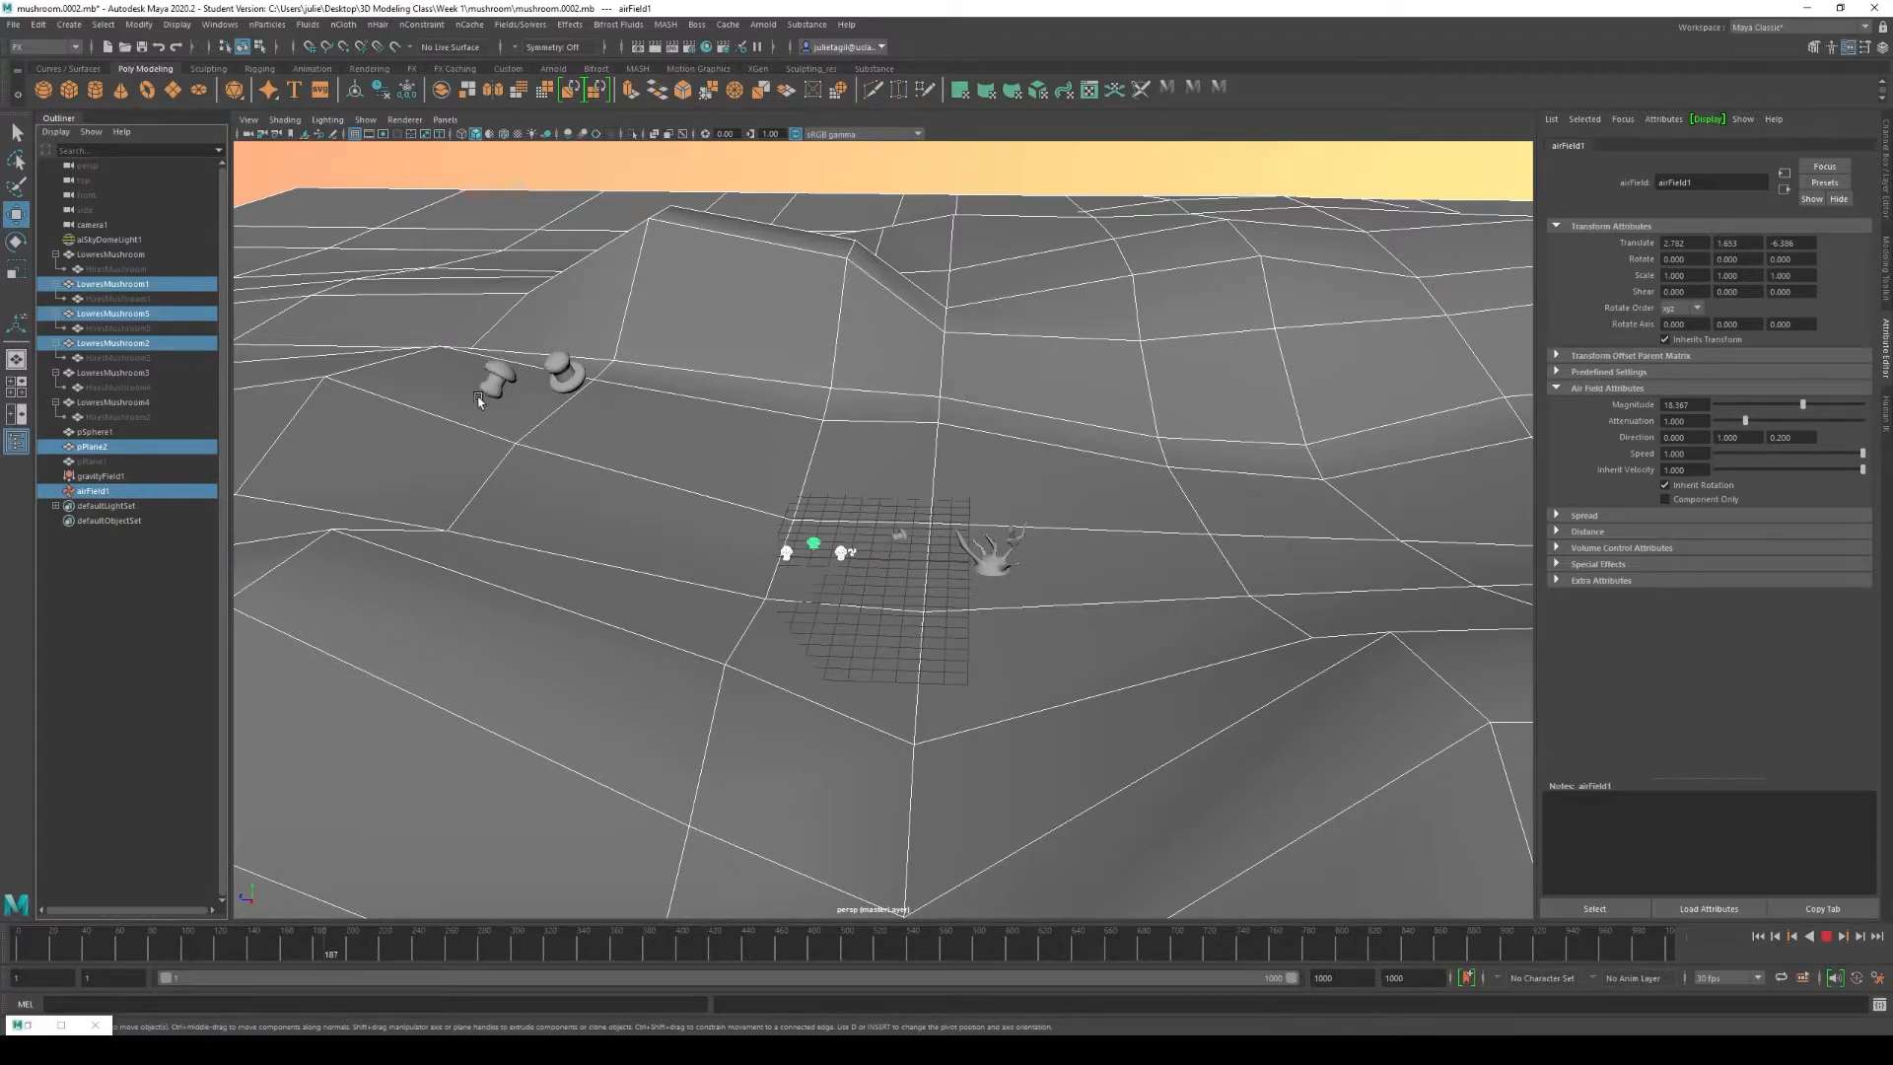
# Step: Select LowresMushroom4, stop the simulation and return to frame 1 with the mushrooms in close view
pyautogui.click(132, 300)
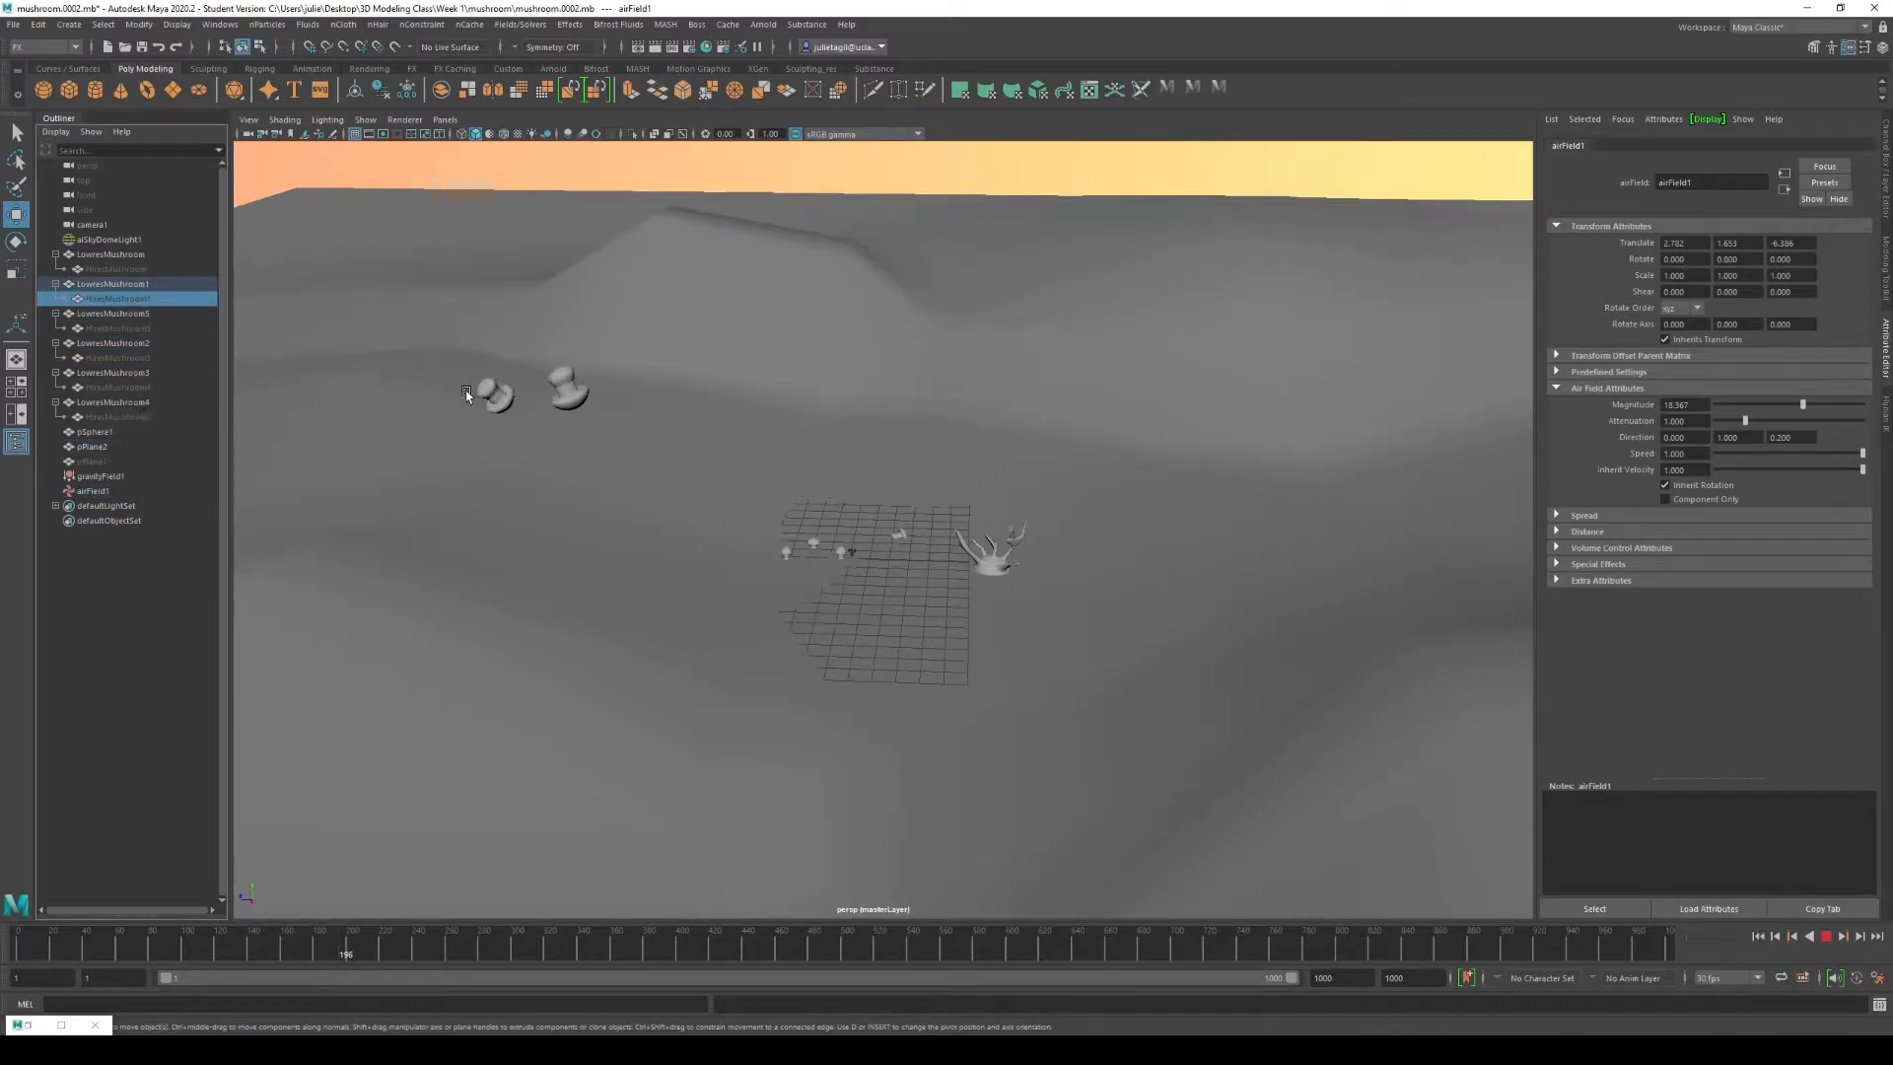
pyautogui.click(116, 403)
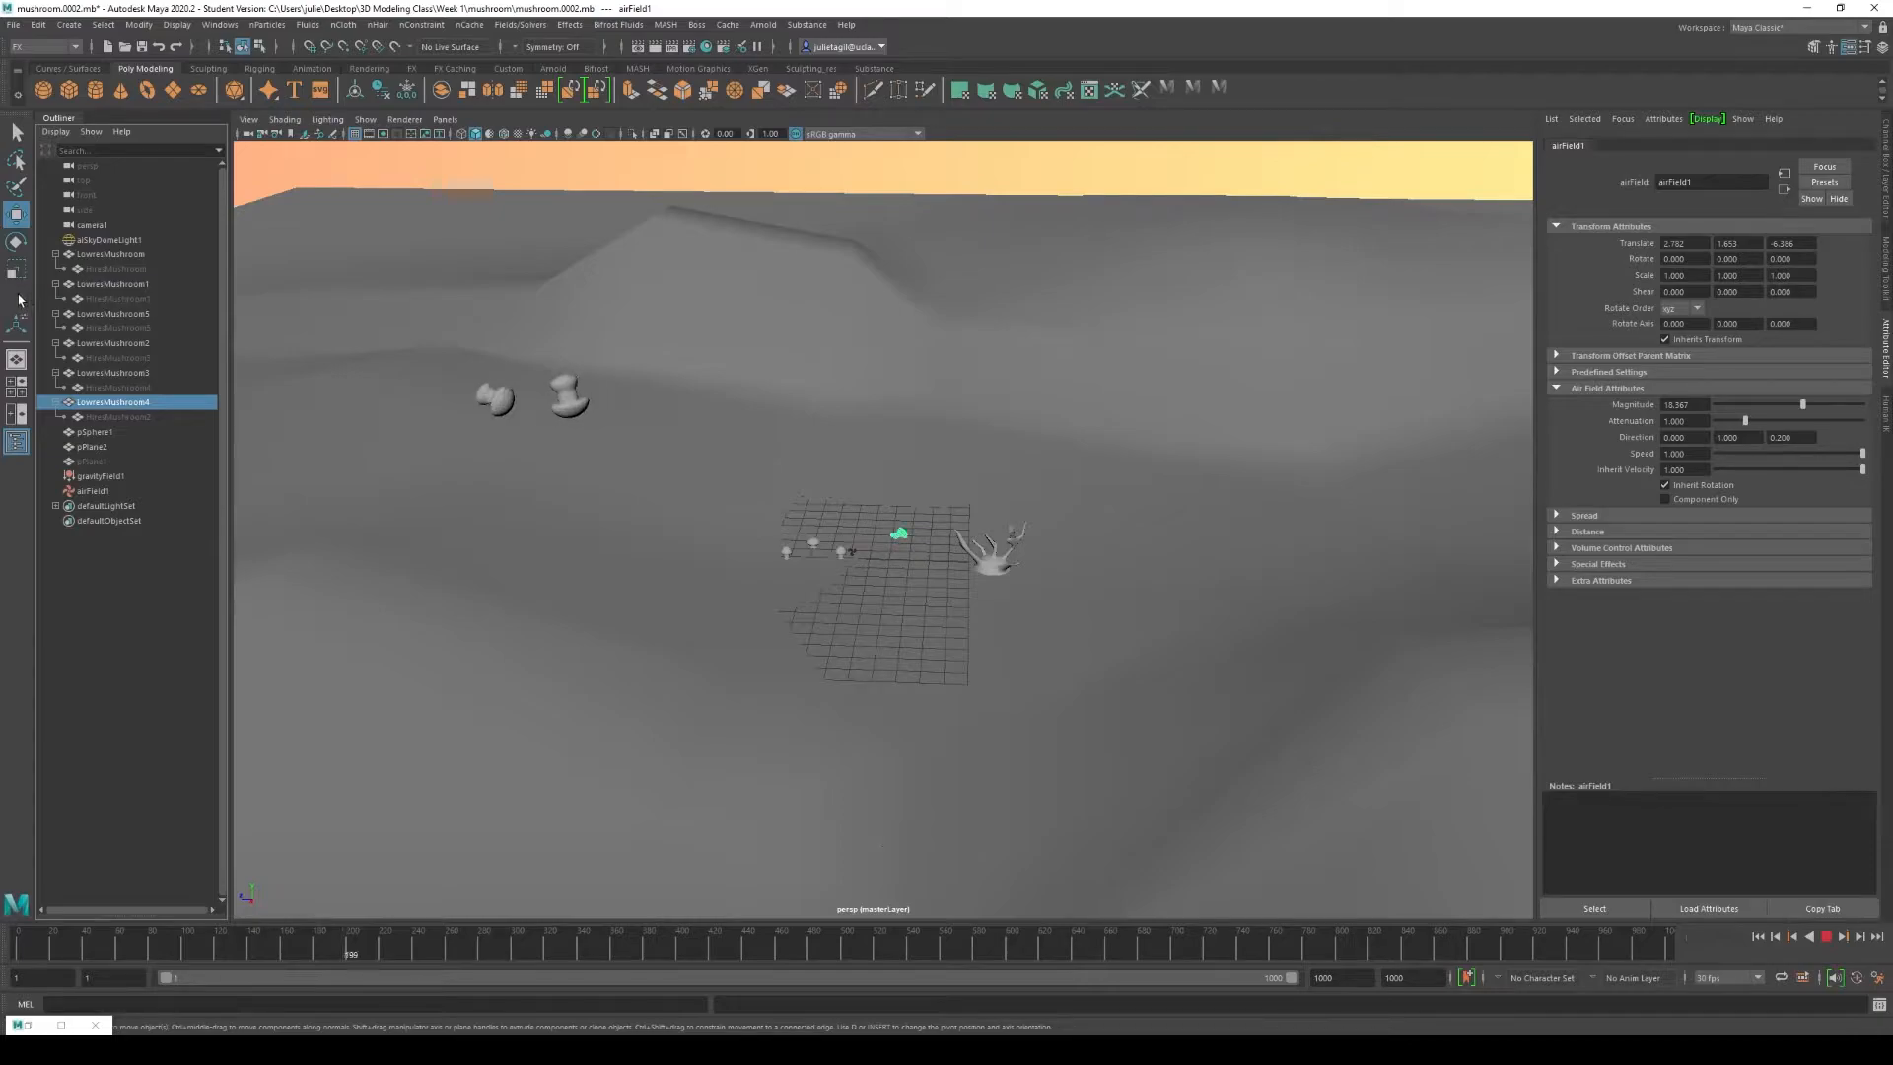
pyautogui.click(1826, 937)
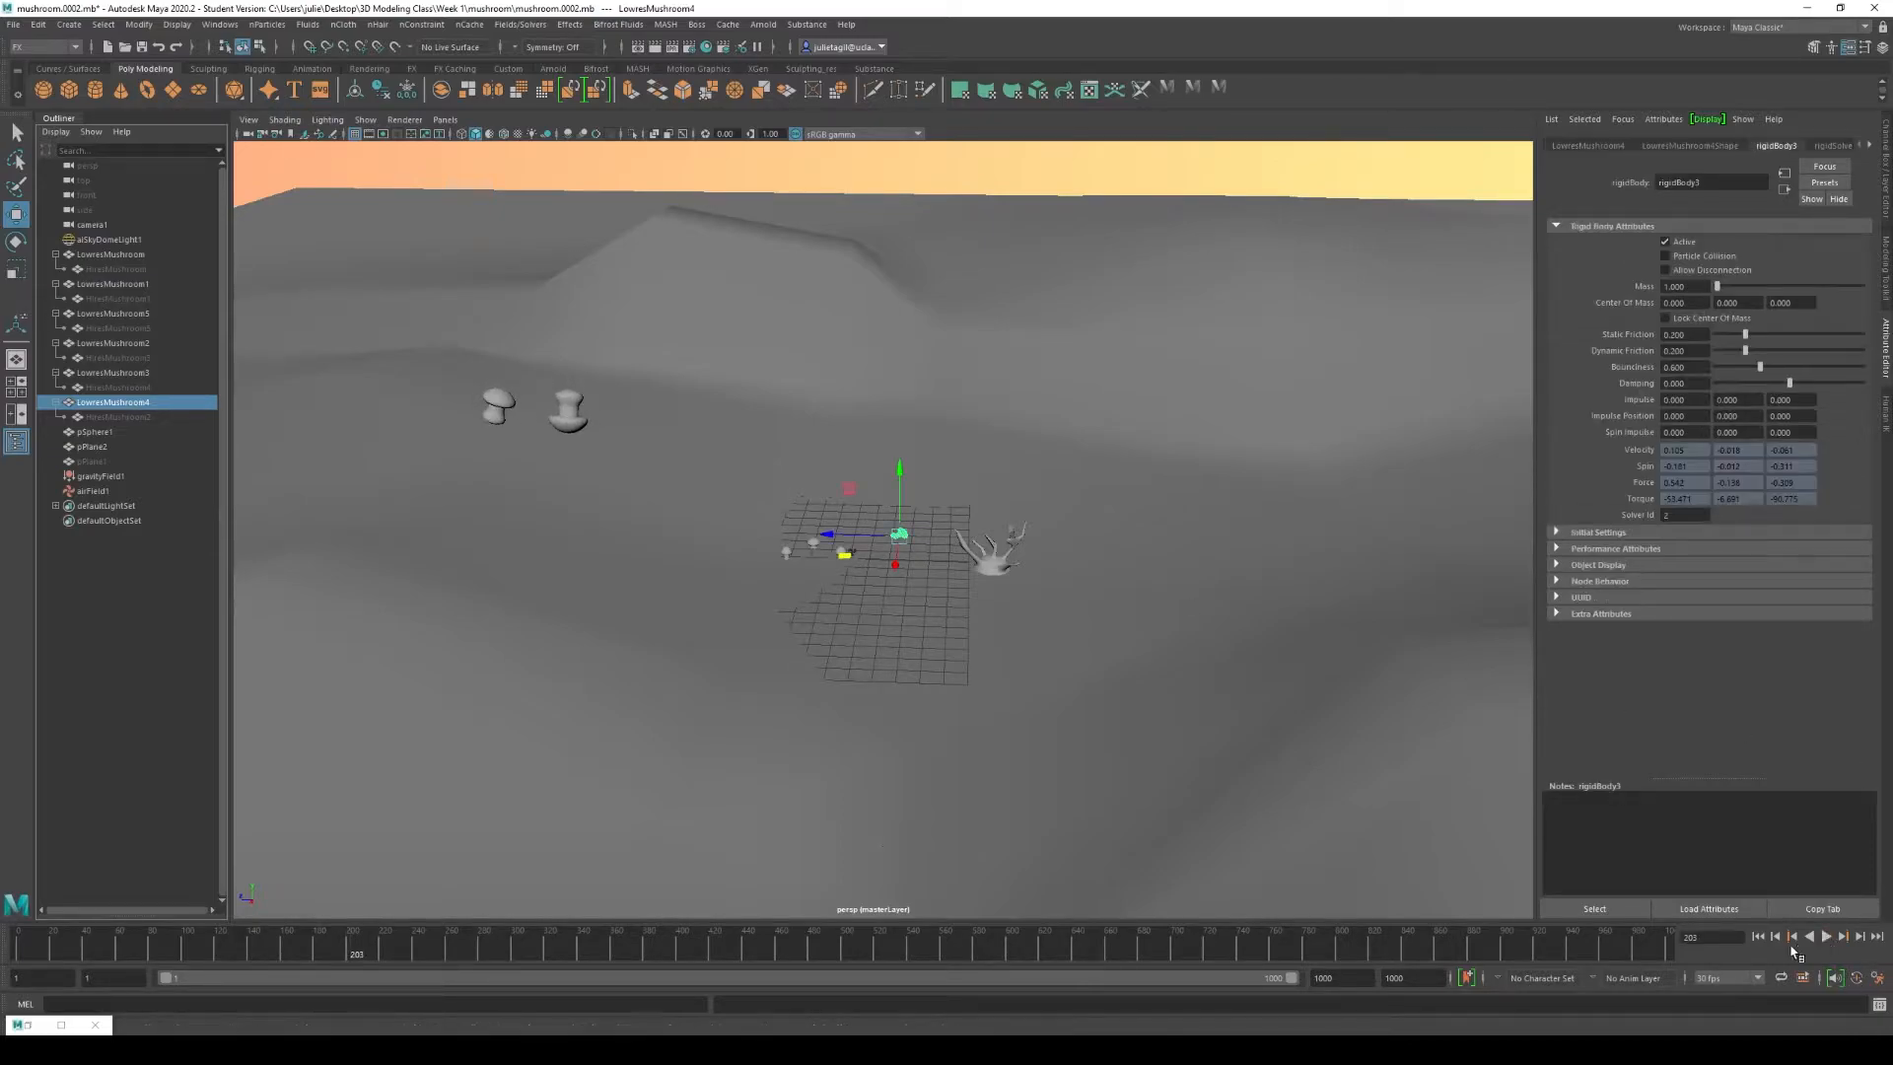
pyautogui.click(1760, 938)
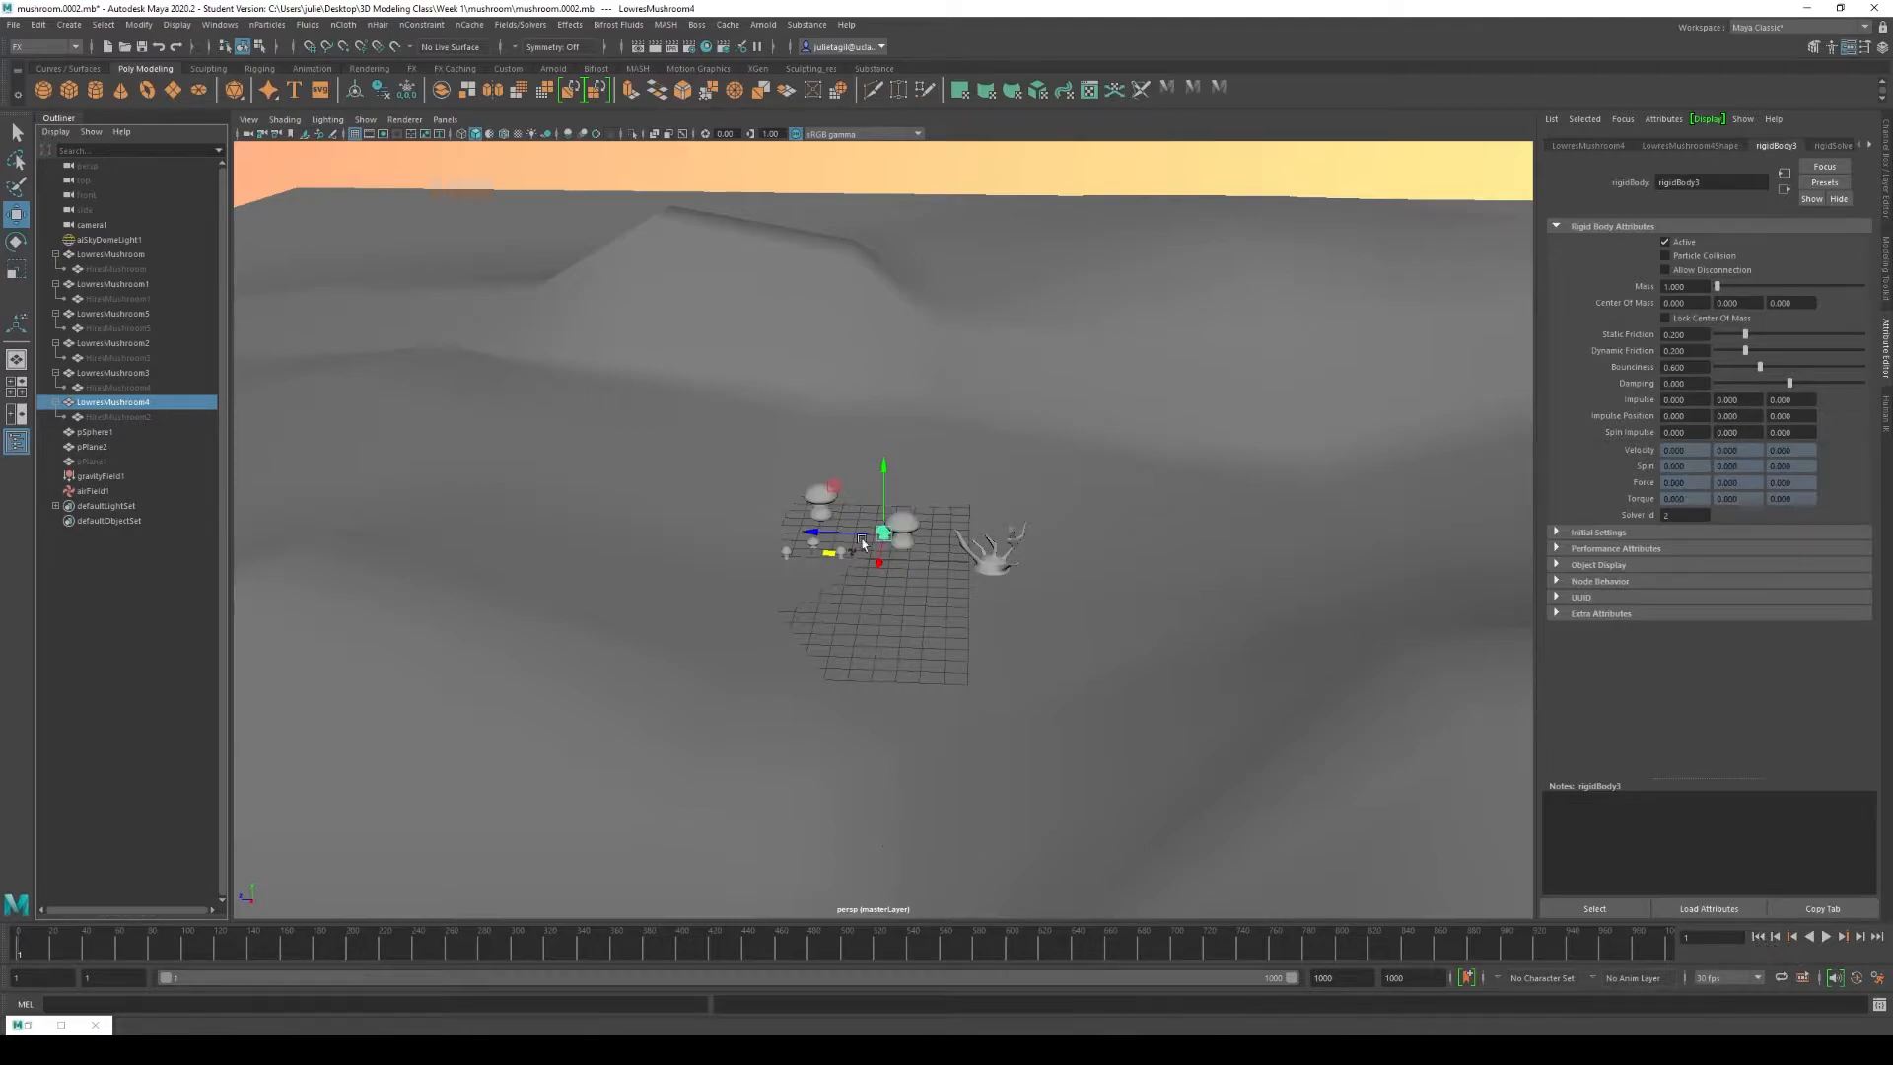
pyautogui.scroll(5, 880, 558)
pyautogui.scroll(2, 915, 616)
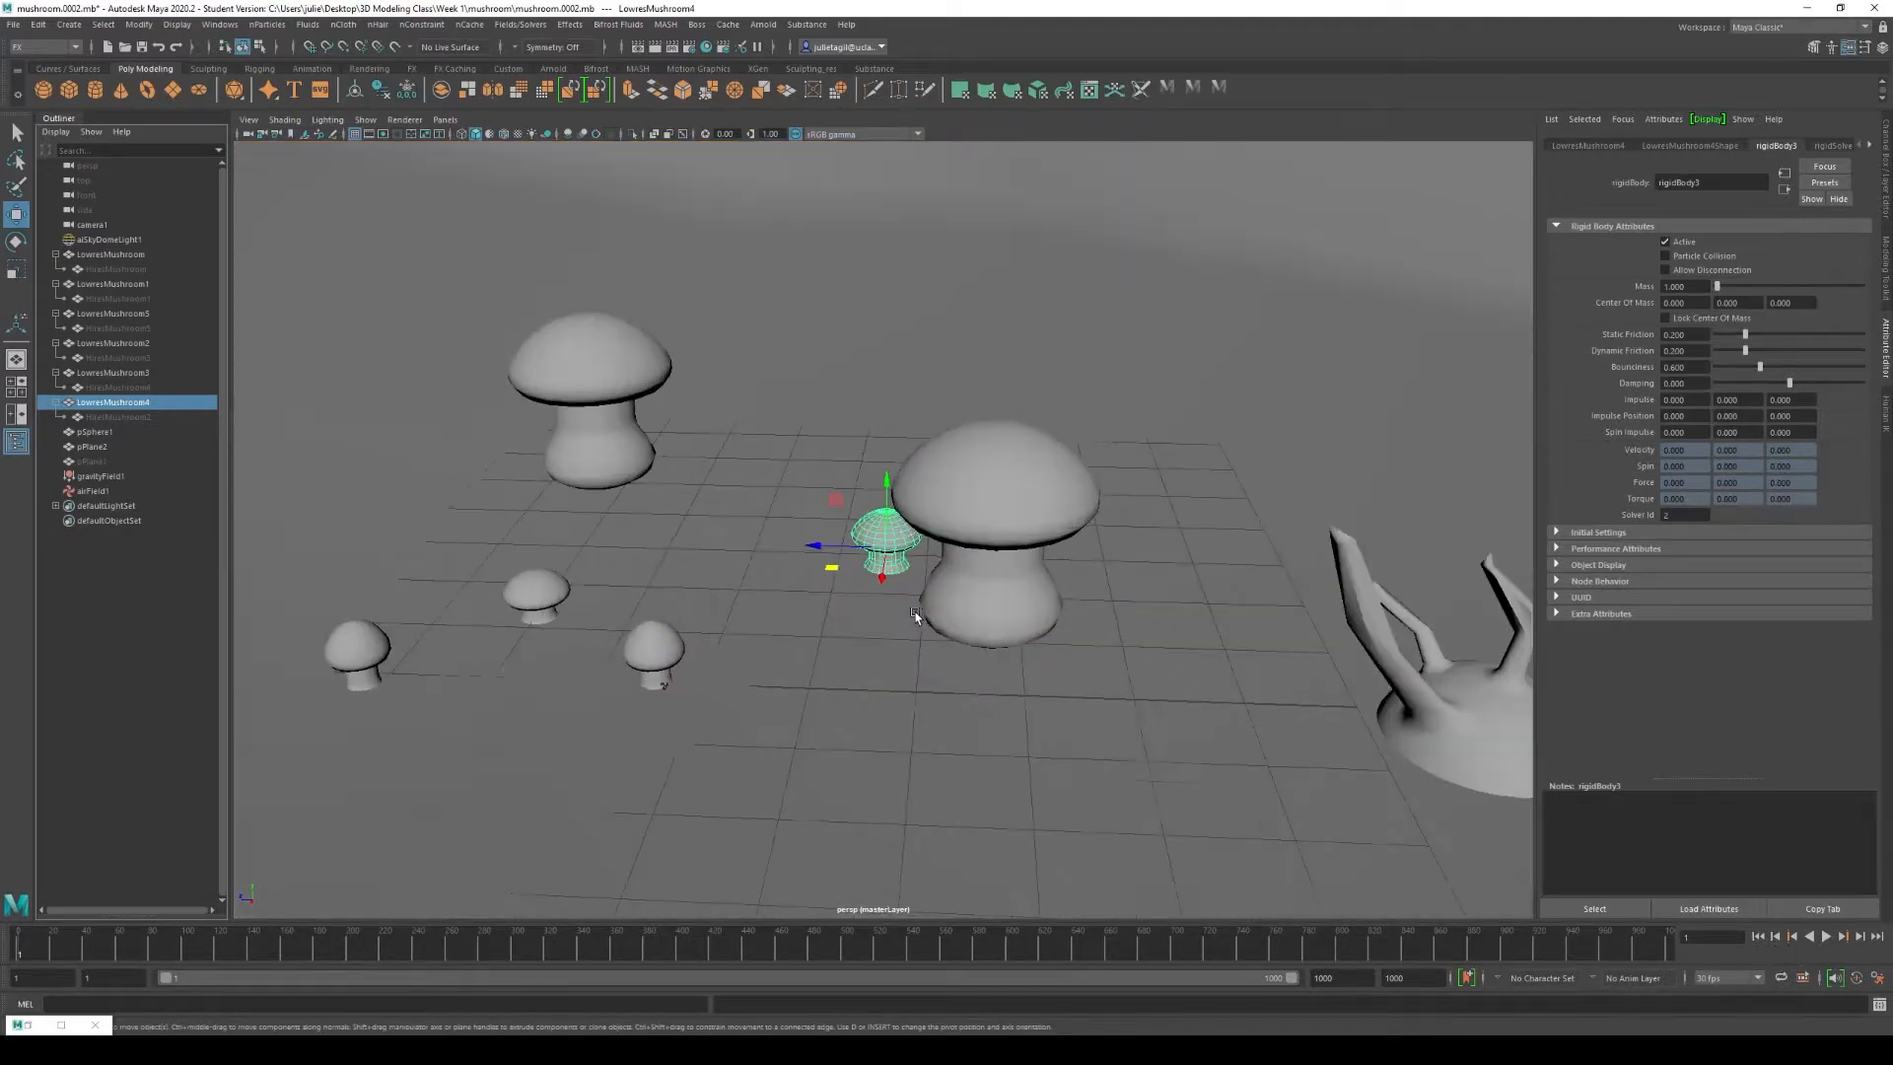
pyautogui.scroll(-4, 902, 615)
pyautogui.keyDown('alt'); pyautogui.moveTo(900, 612); pyautogui.dragTo(941, 599); pyautogui.keyUp('alt')
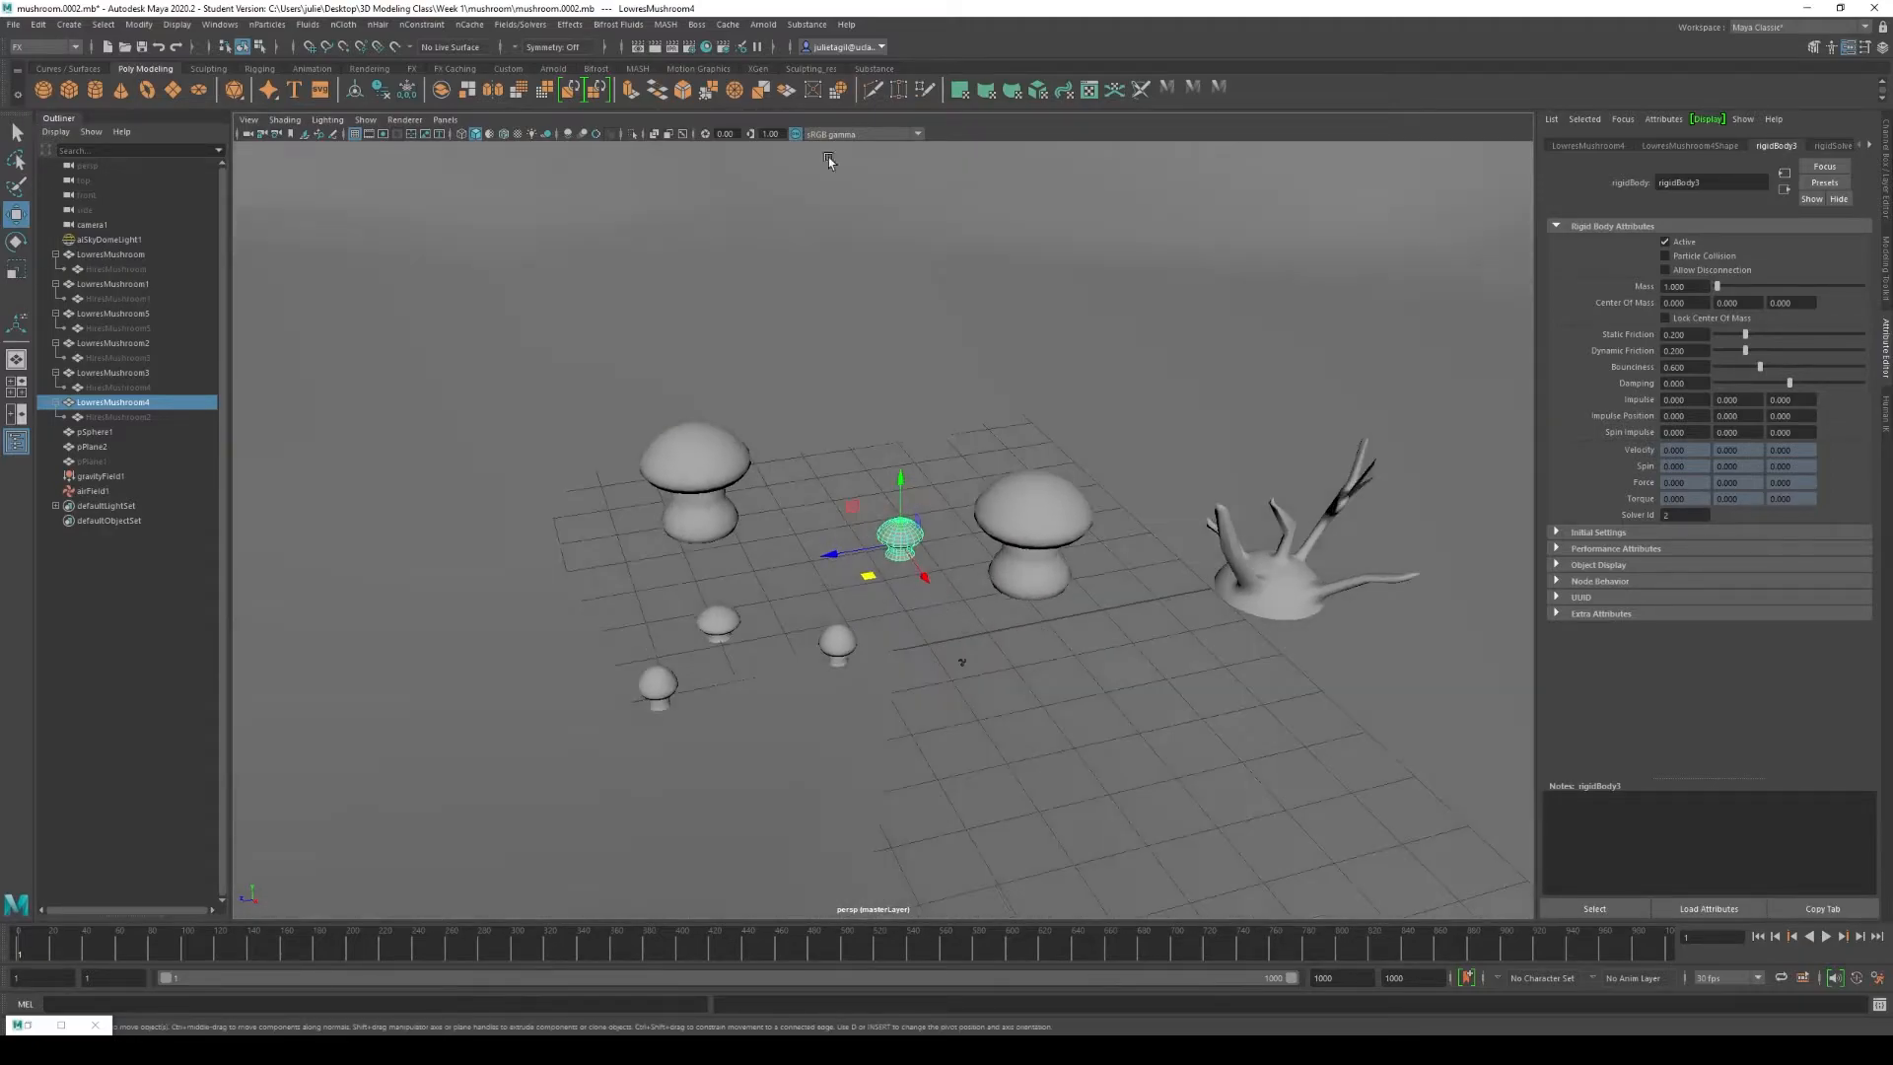
# Step: Open the Render Setup window and review the existing mushrooms and plane layers
pyautogui.click(723, 47)
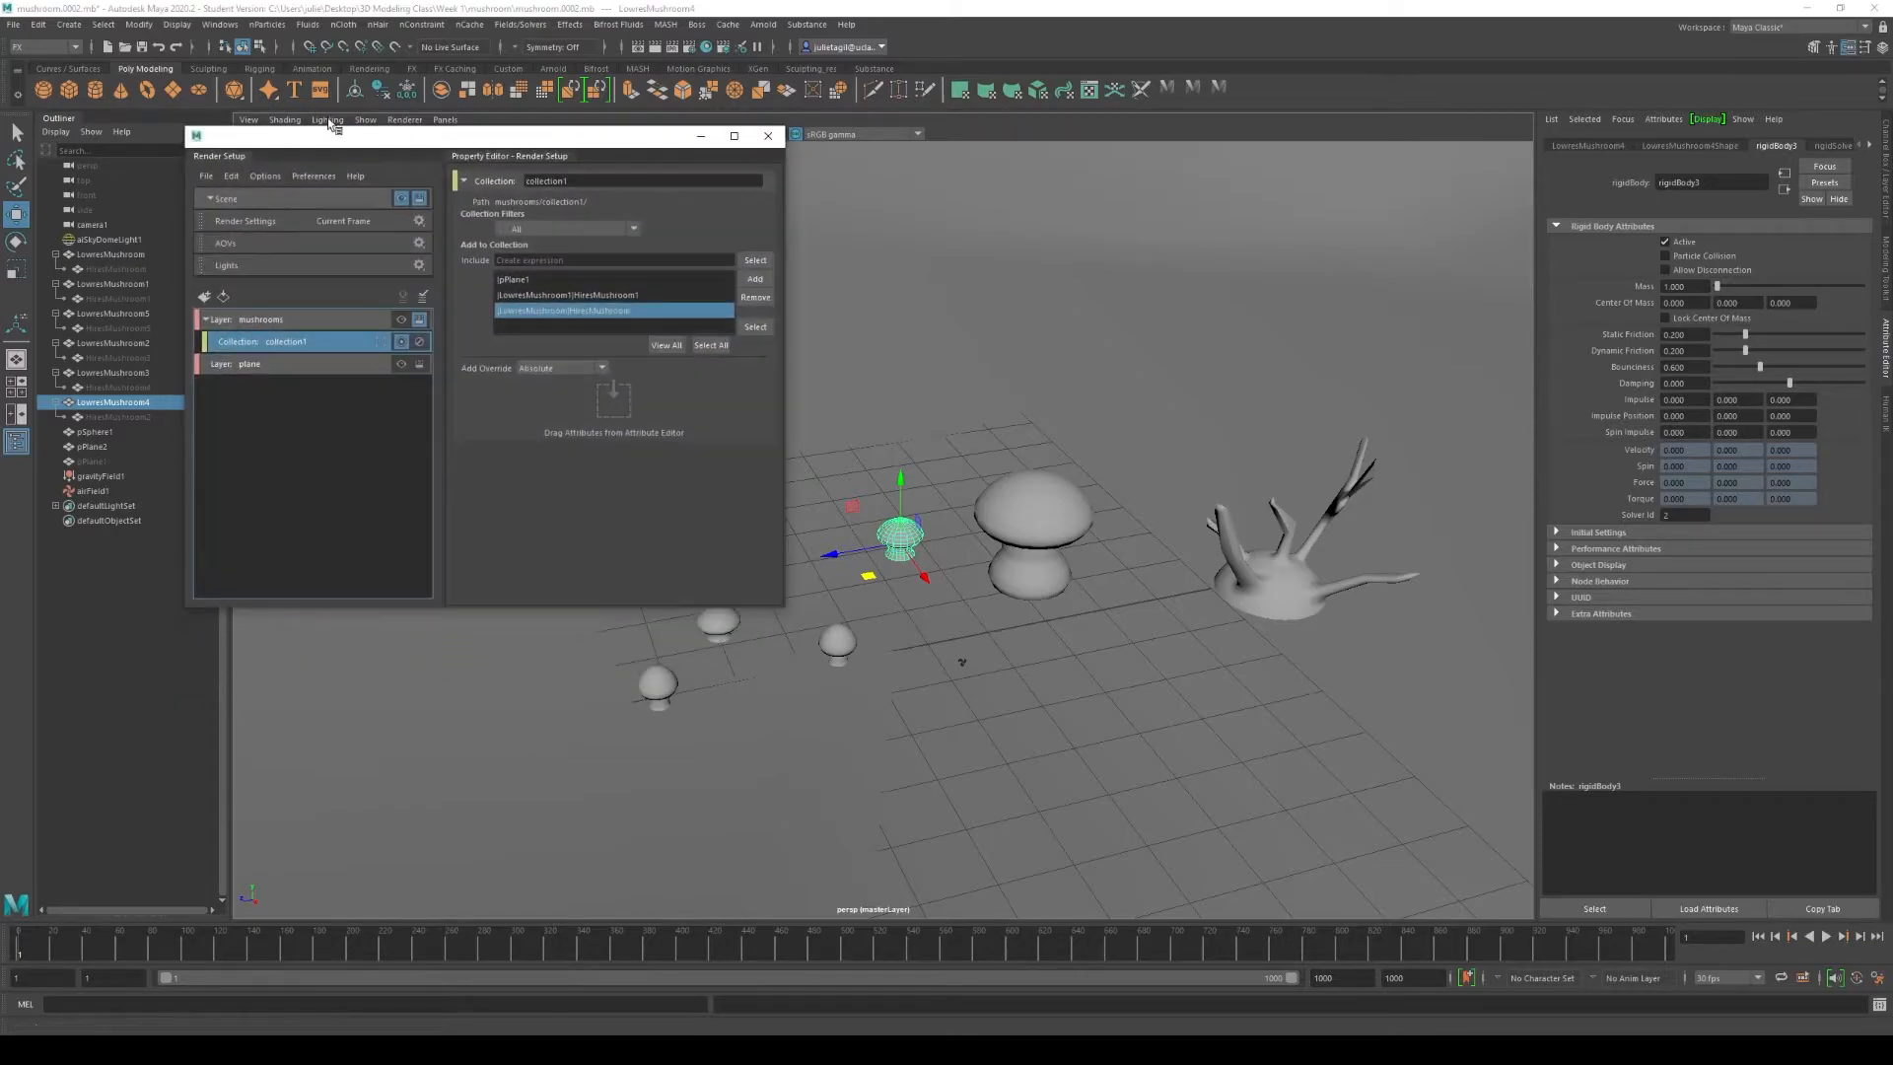
pyautogui.moveTo(304, 139); pyautogui.dragTo(387, 172)
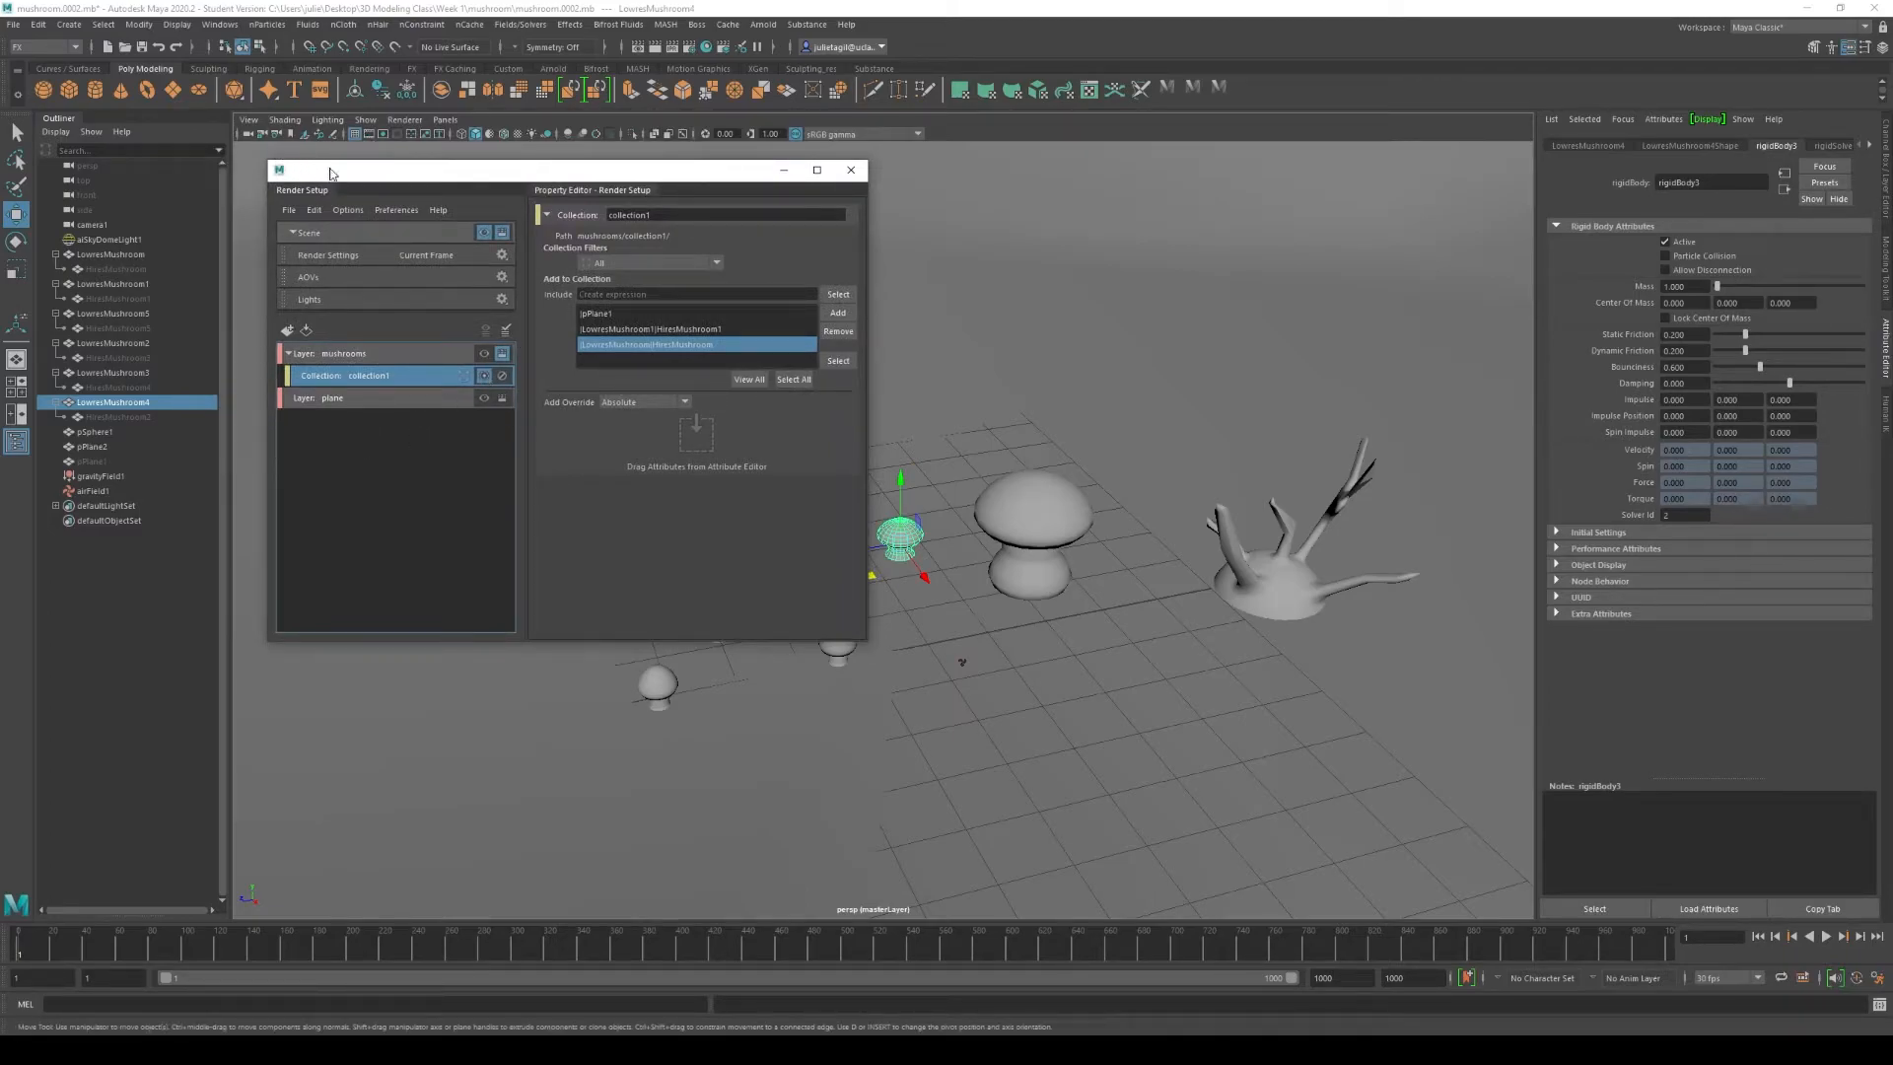
pyautogui.click(422, 480)
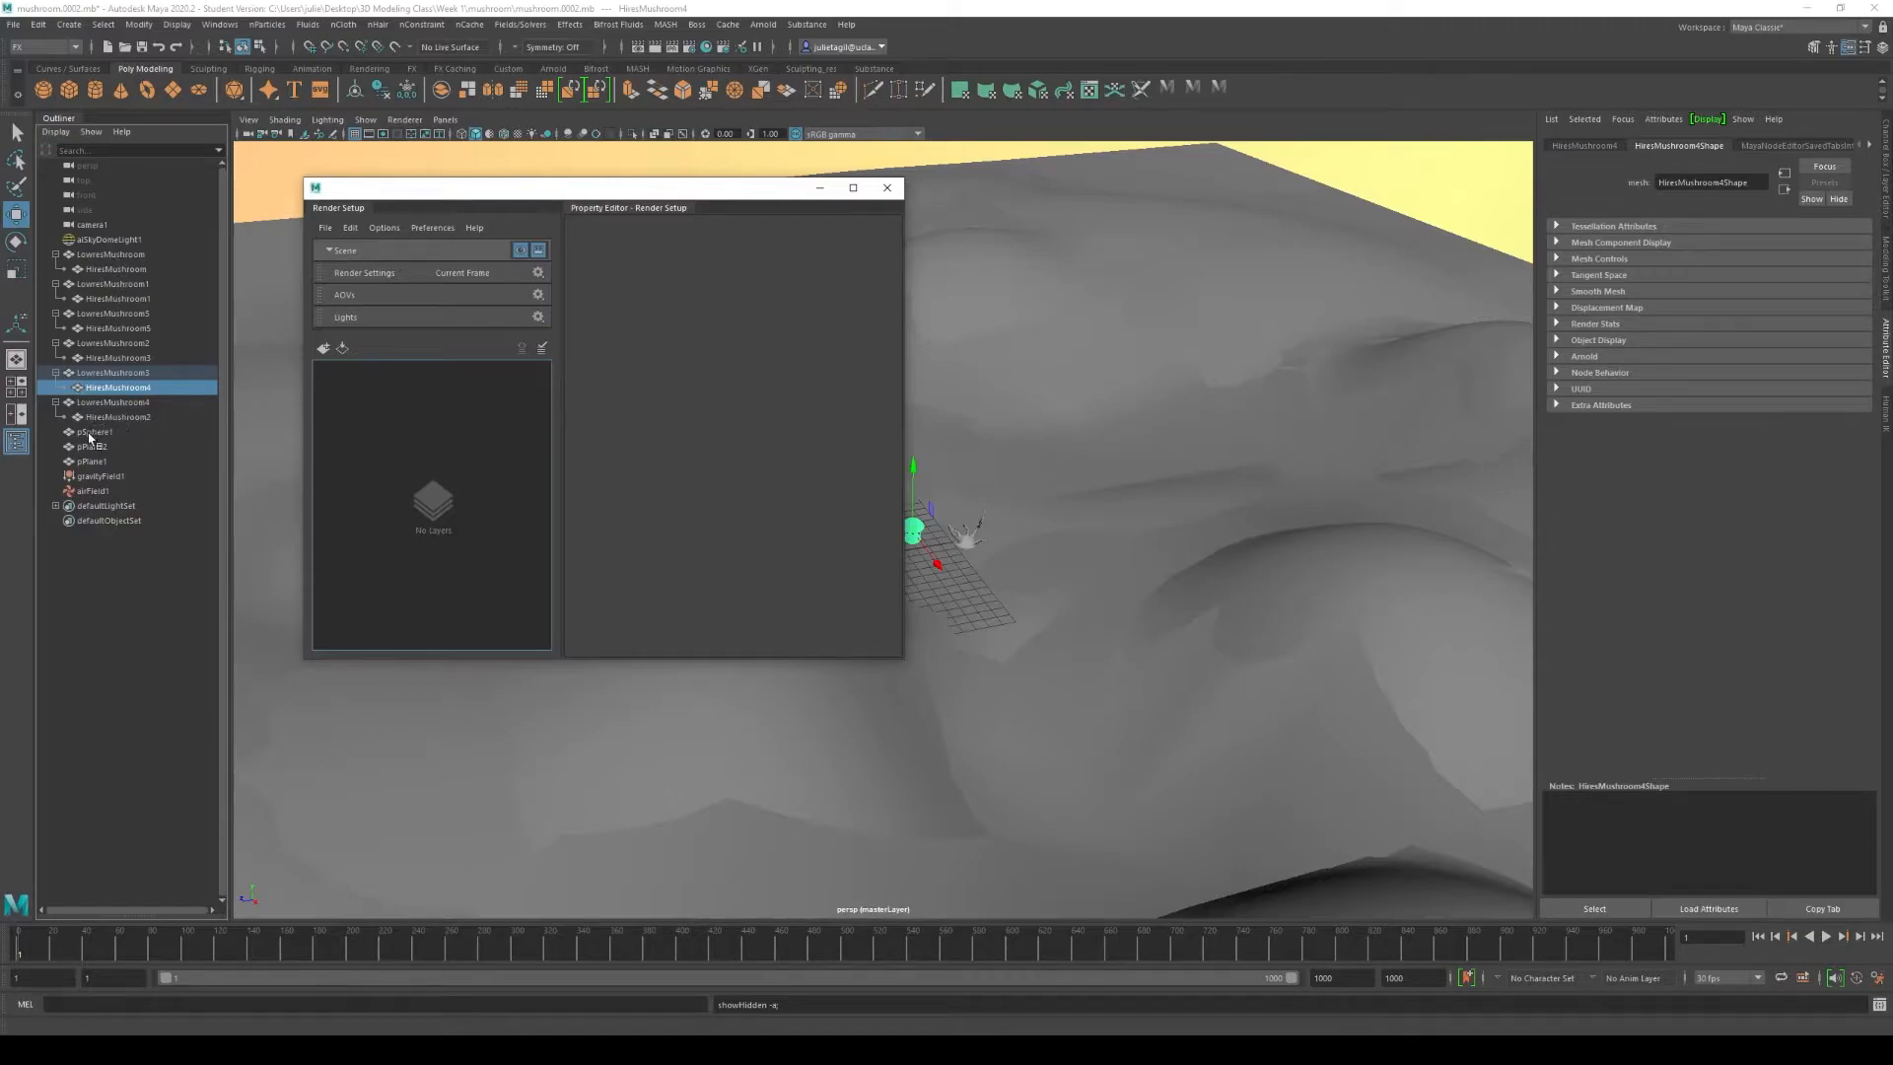
# Step: Create a new render layer named Hires in the empty Render Setup
pyautogui.moveTo(729, 190); pyautogui.dragTo(658, 261)
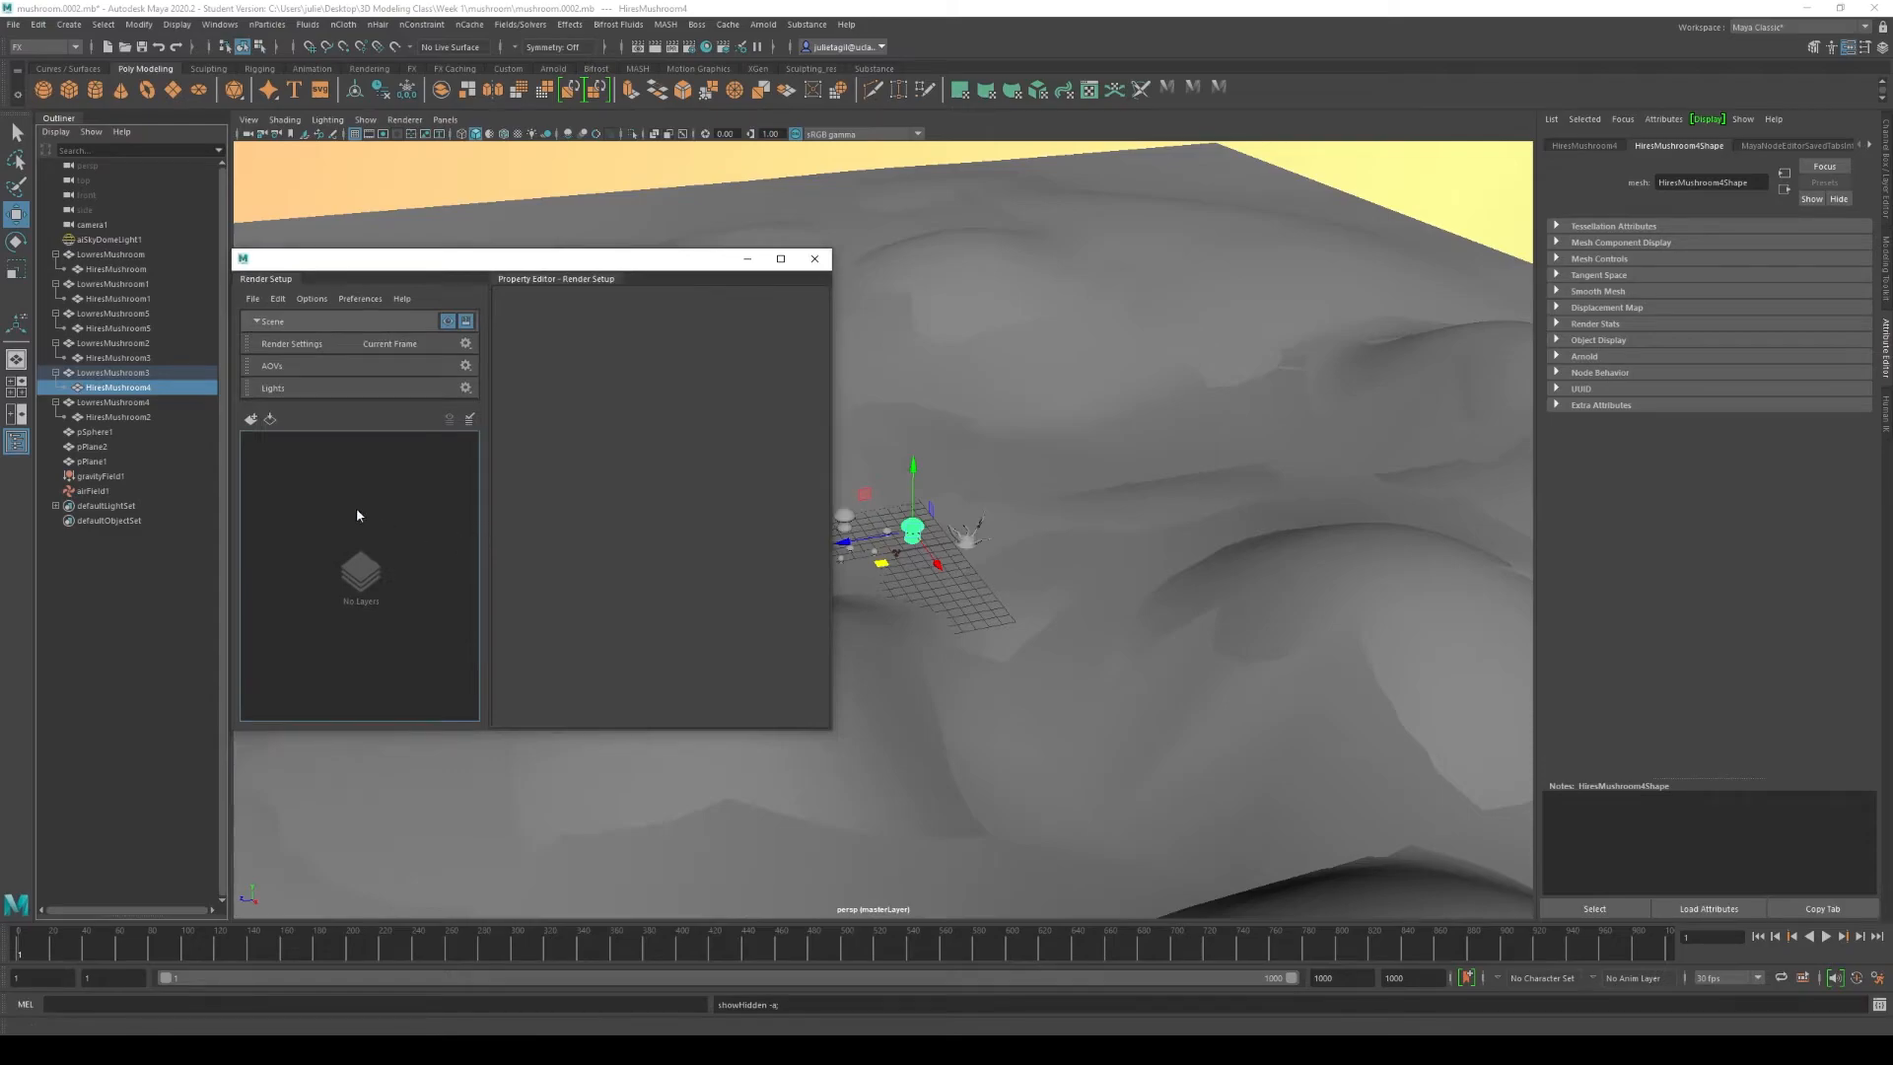
pyautogui.click(251, 421)
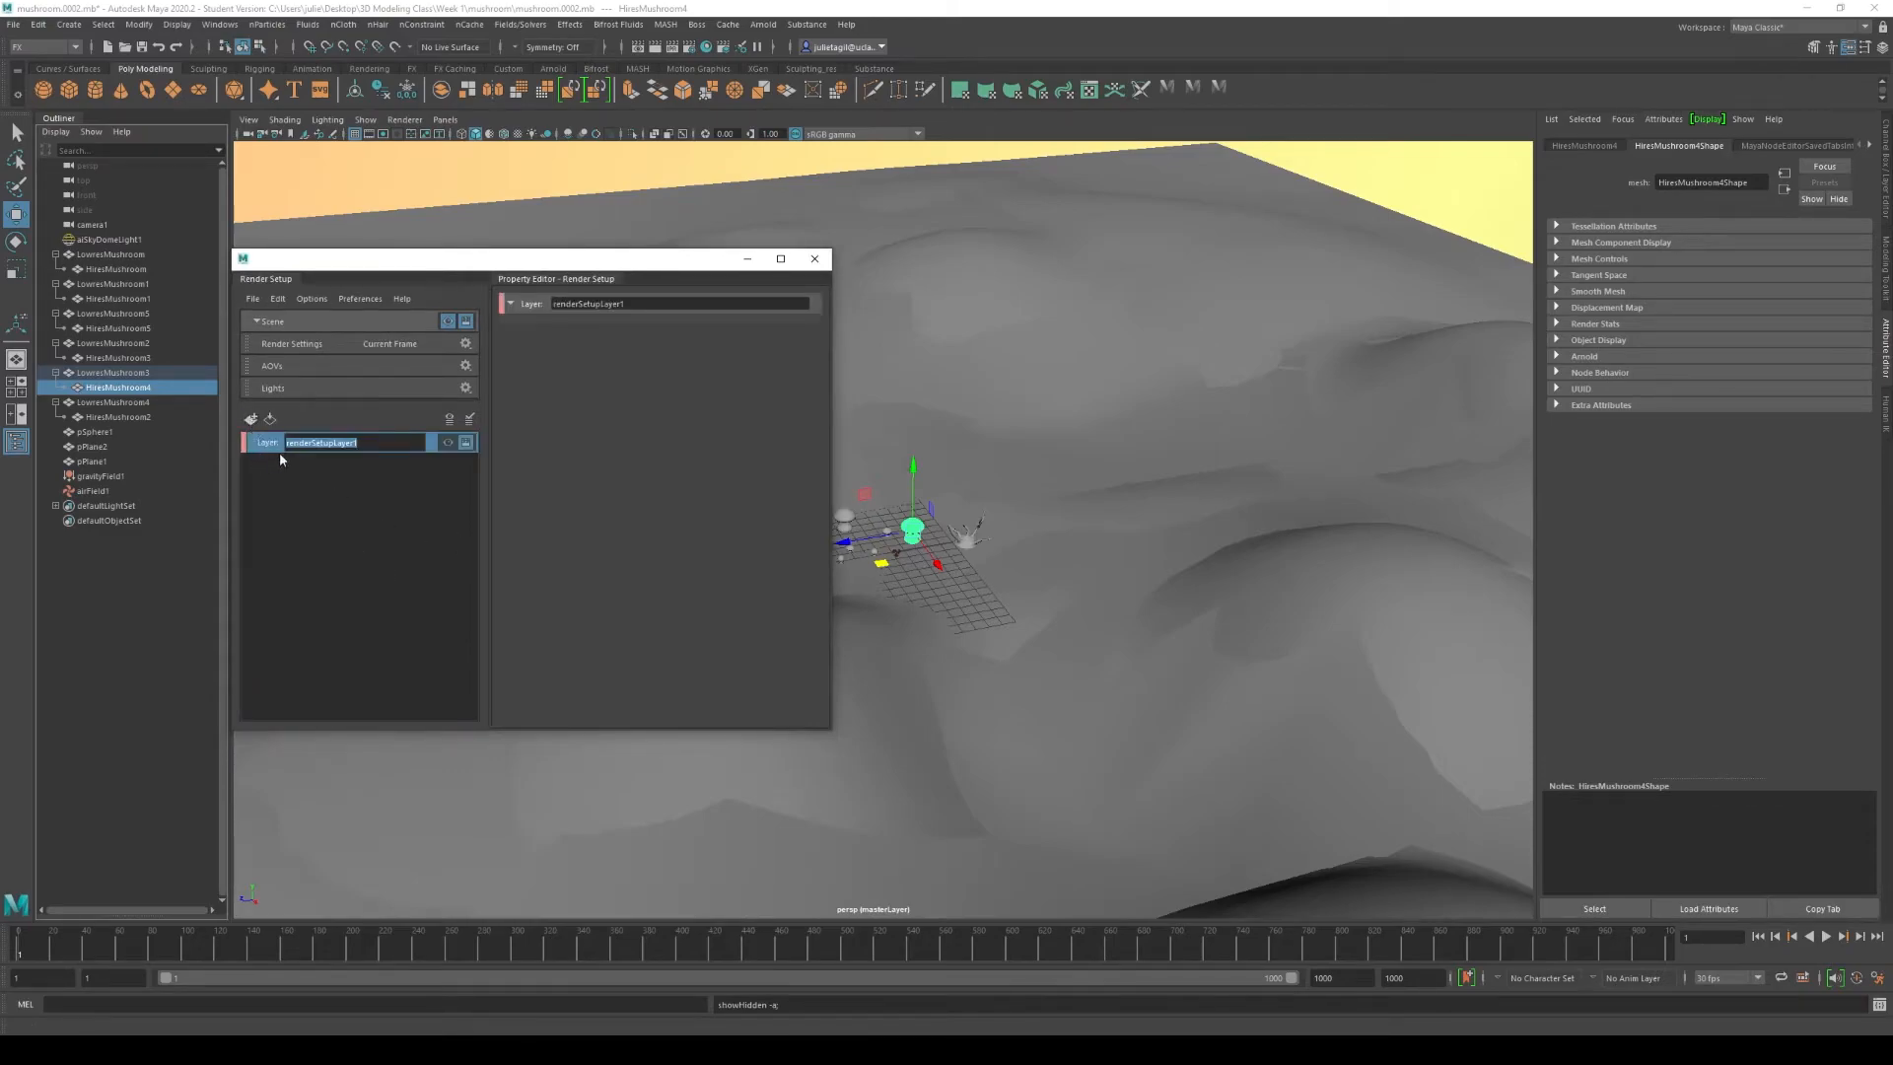
pyautogui.write('Hires')
pyautogui.press('Return')
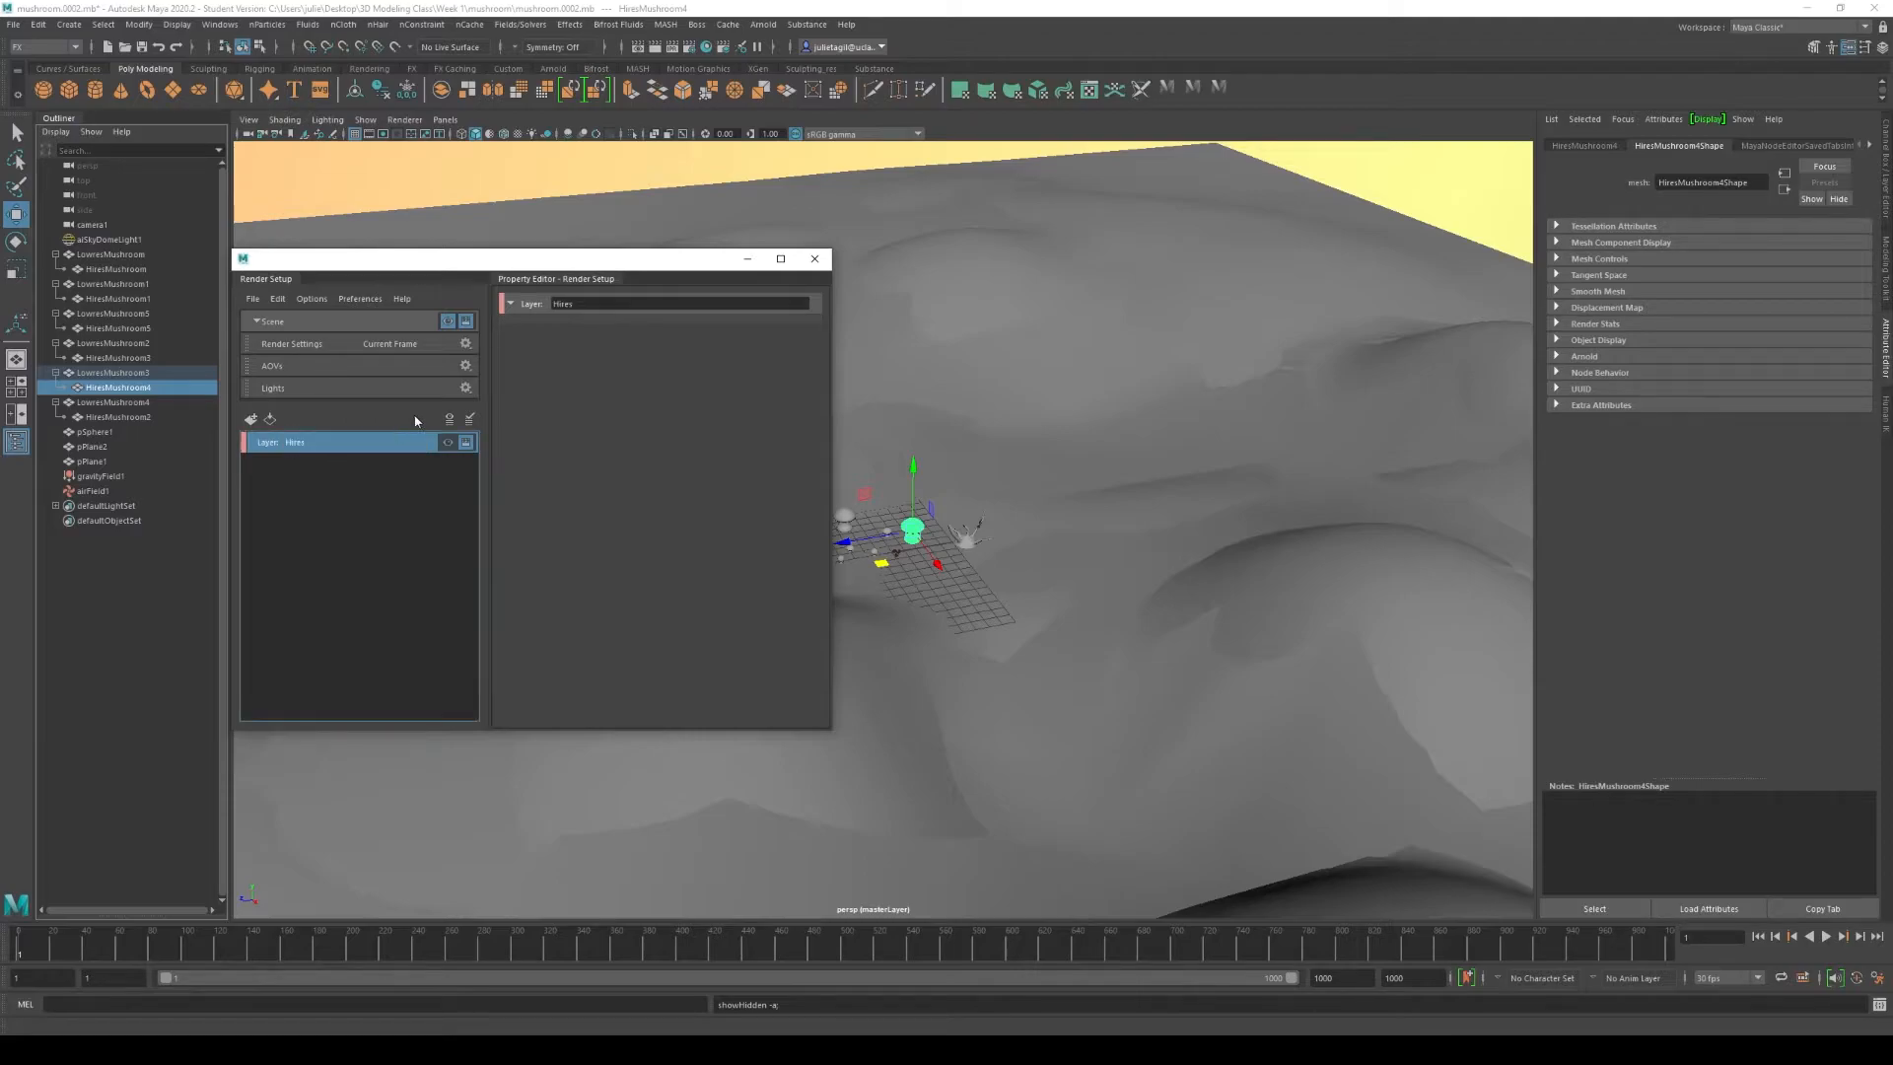
# Step: Create a collection inside the Hires layer and name it HiresMesh
pyautogui.rightClick(372, 444)
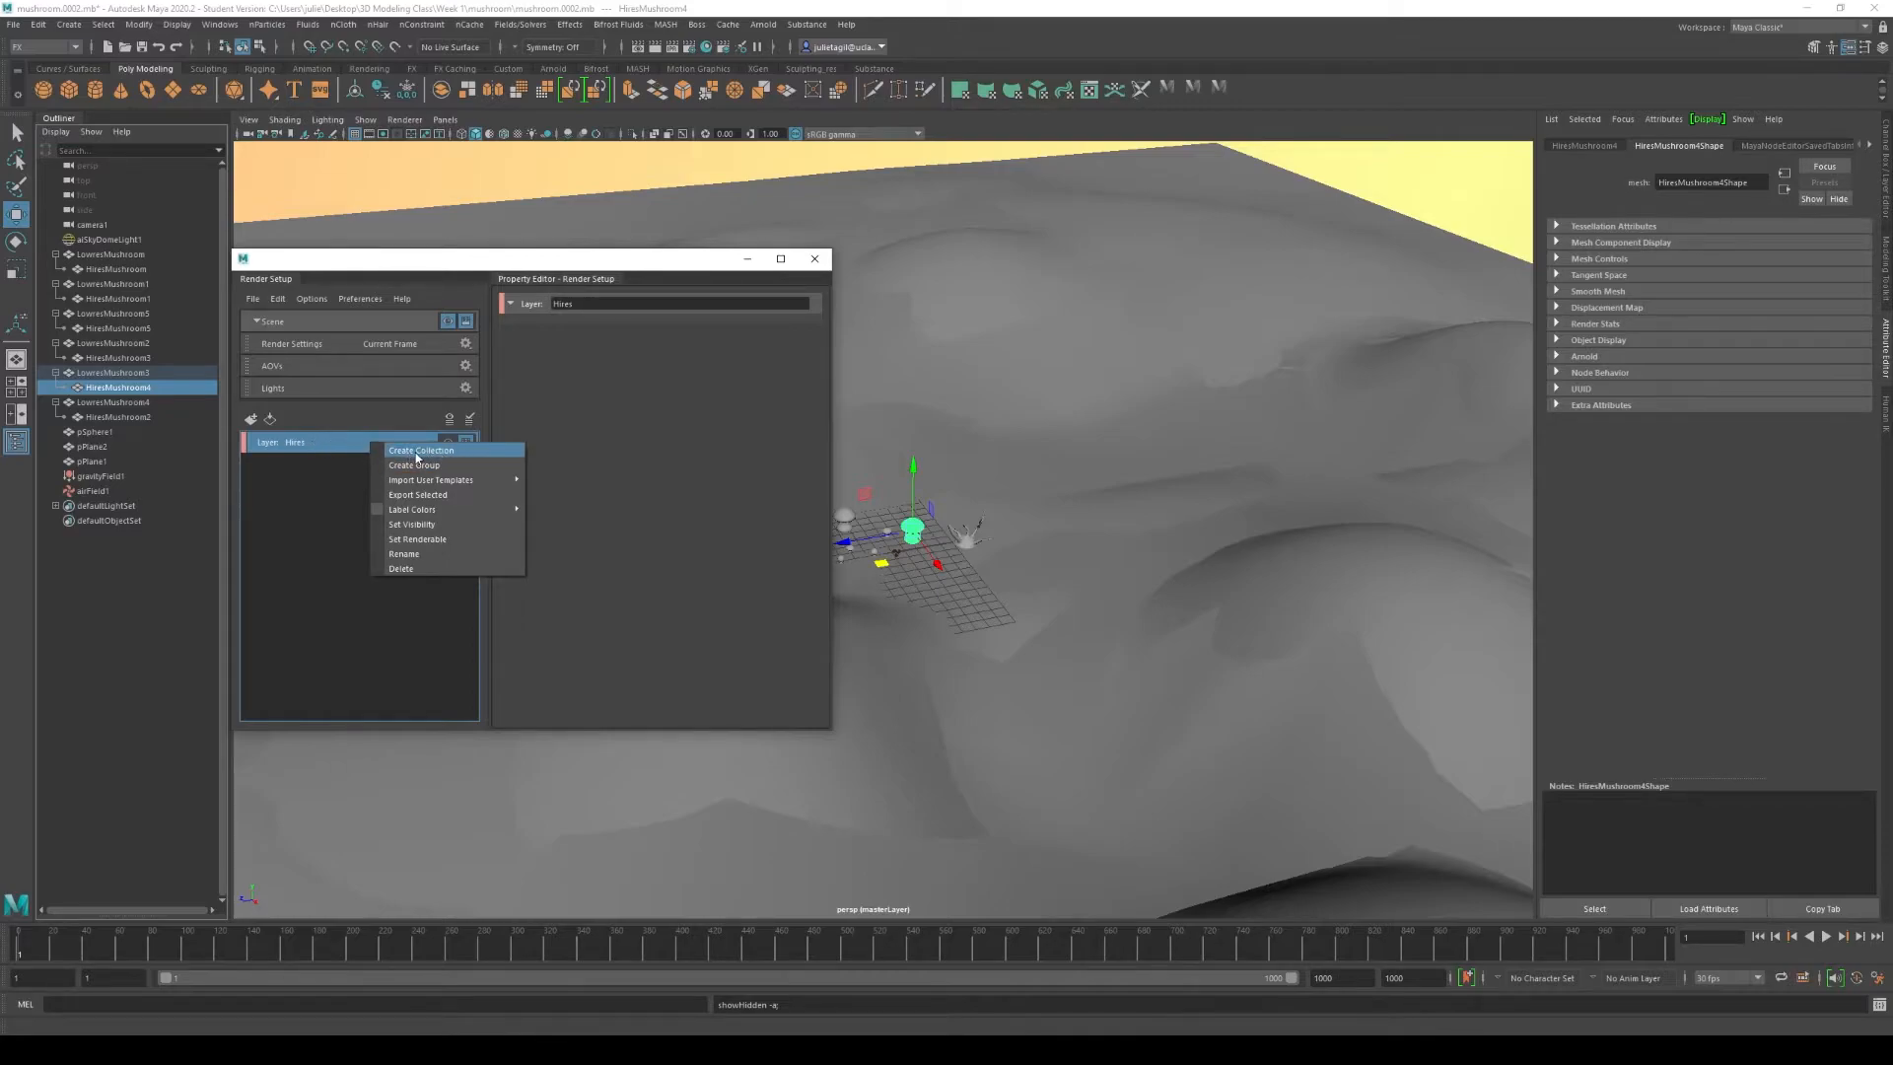
pyautogui.click(417, 451)
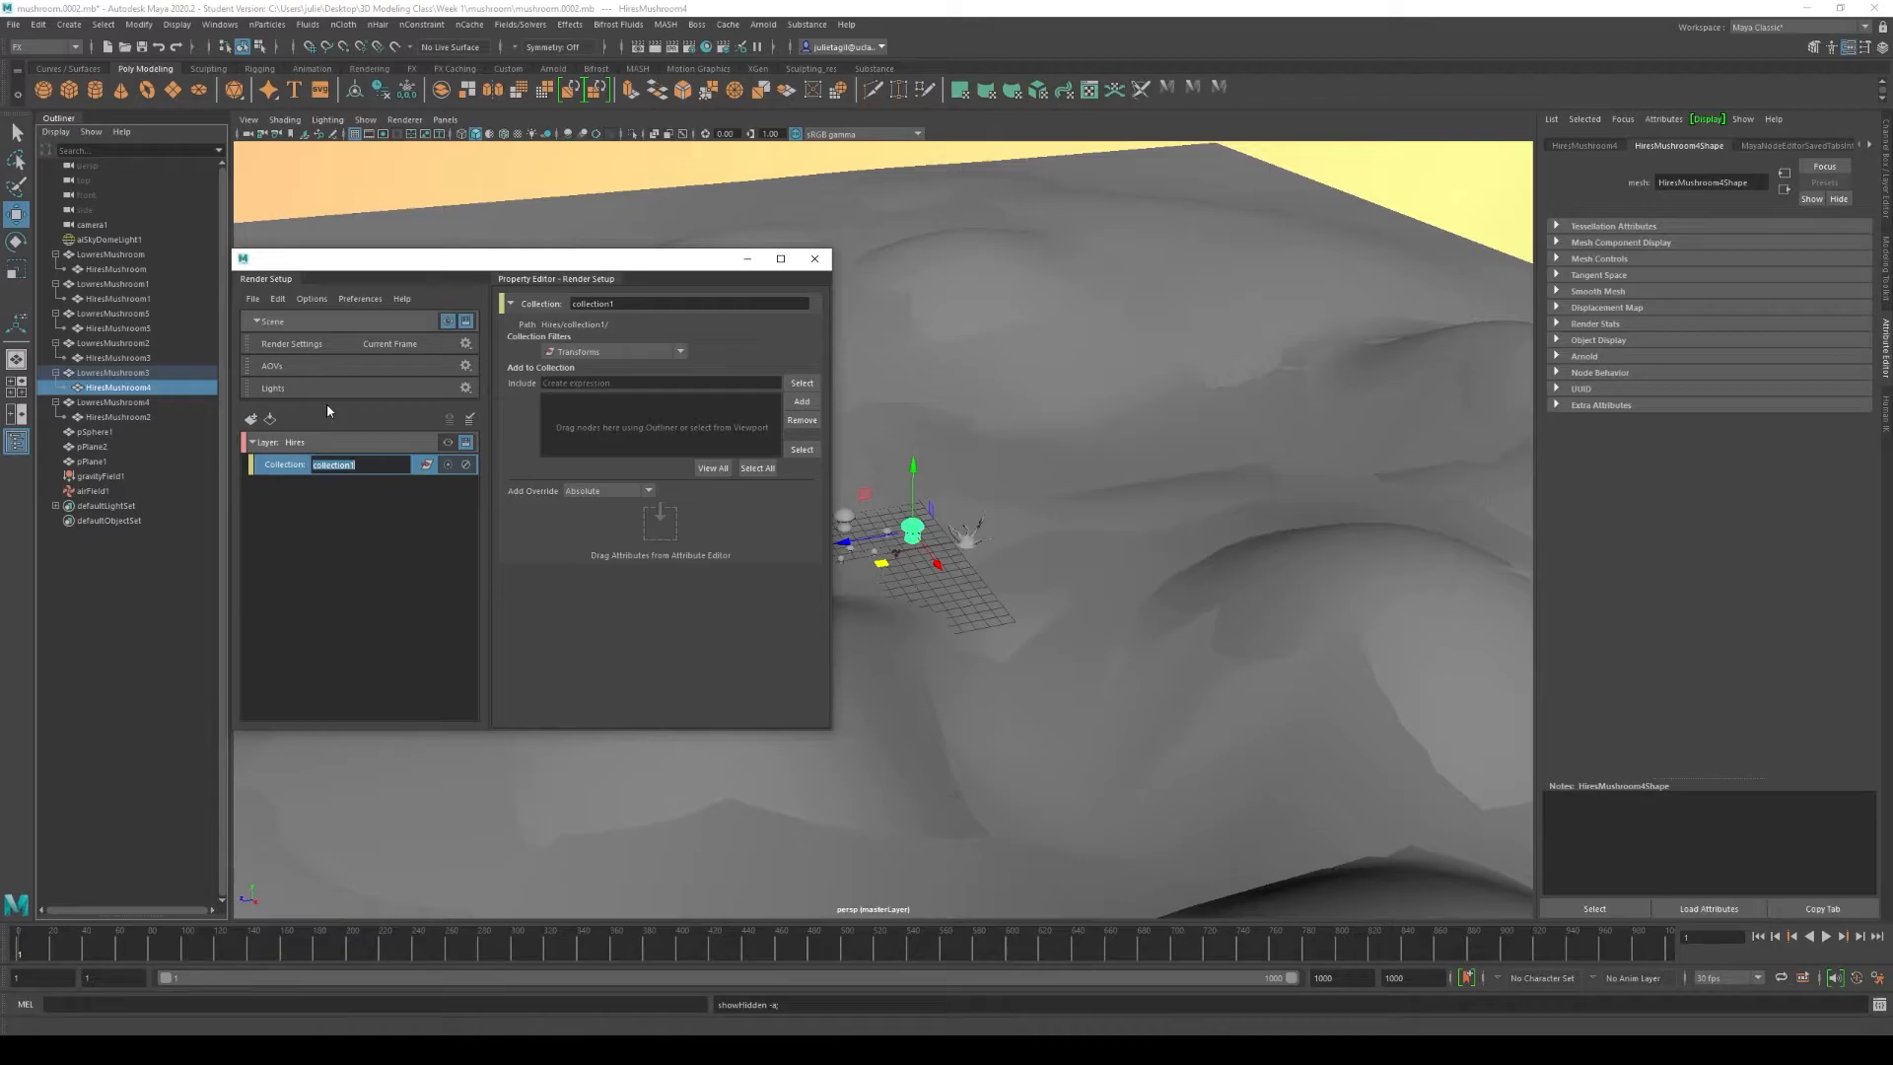
pyautogui.click(393, 469)
pyautogui.doubleClick(365, 467)
pyautogui.write('HiresMesh')
pyautogui.press('Return')
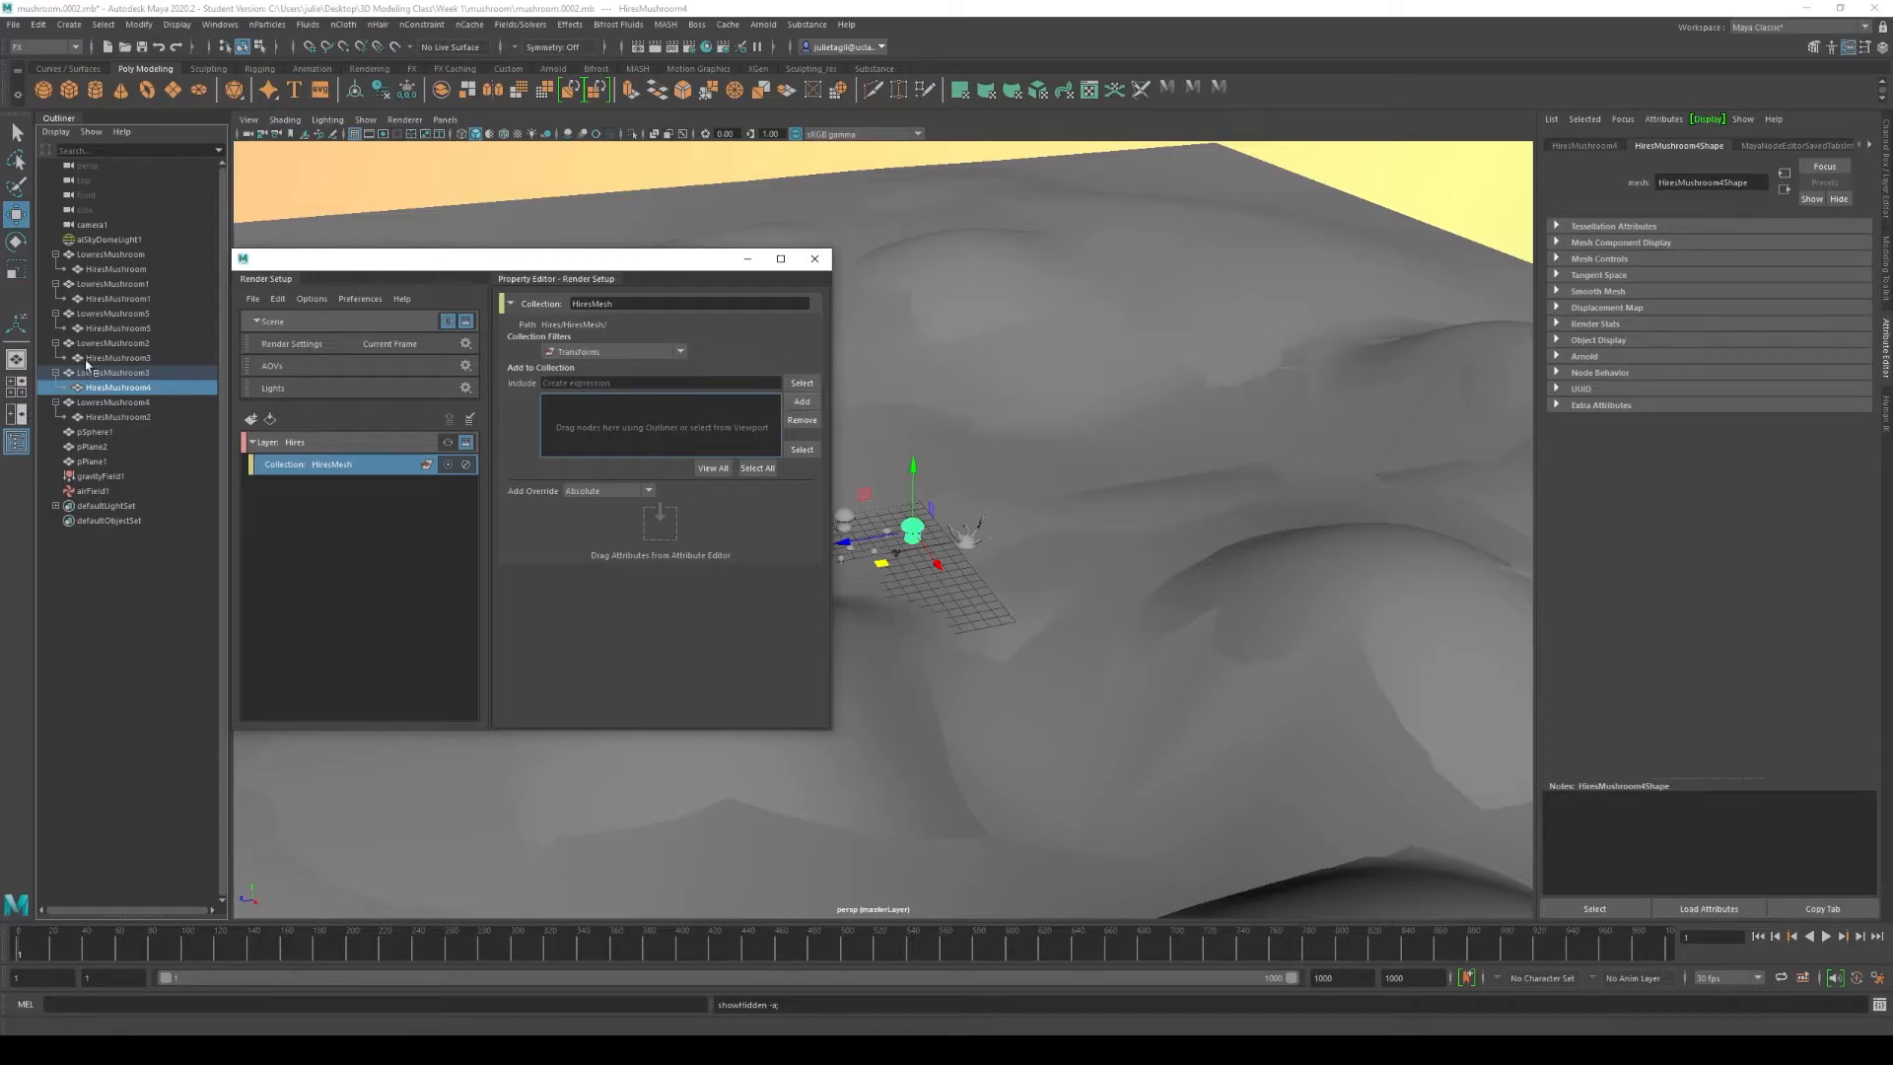
# Step: Add all six HiresMushroom meshes and pPlane1 to the HiresMesh collection
pyautogui.click(116, 269)
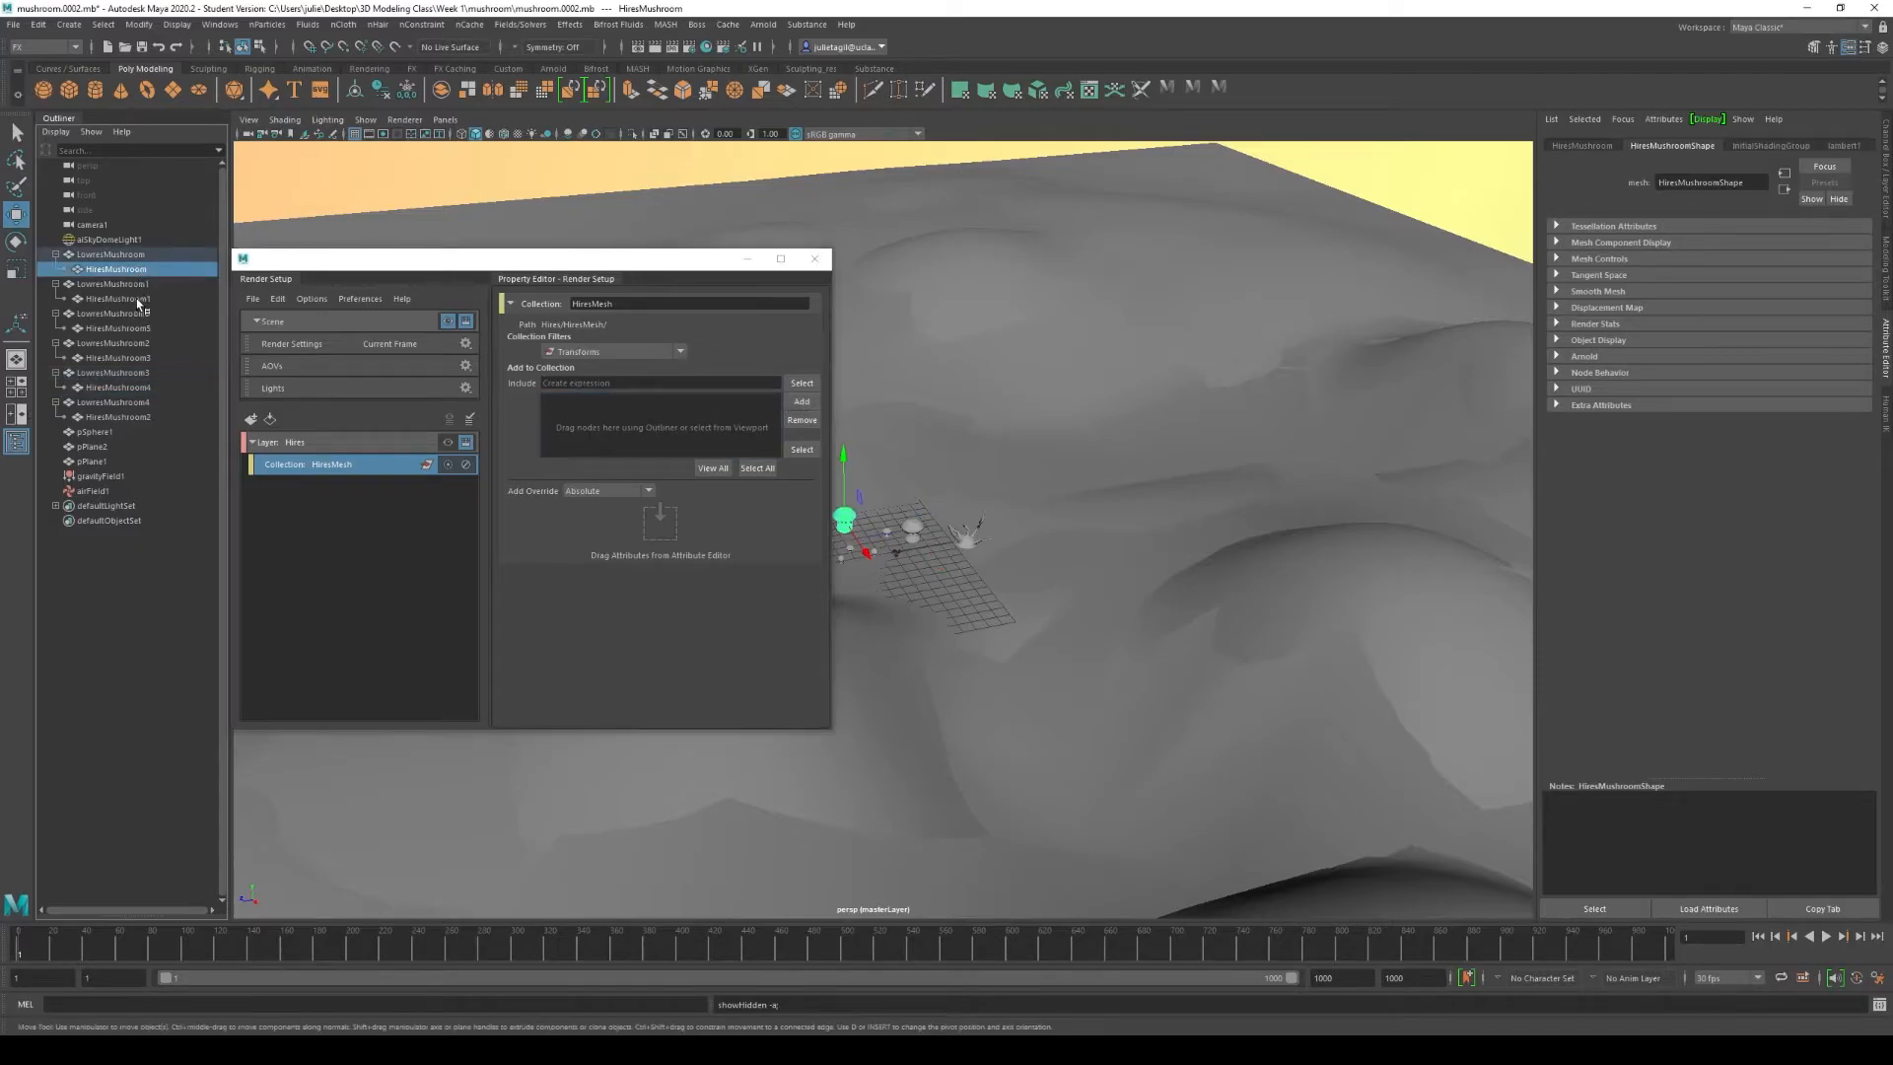
pyautogui.keyDown('ctrl'); pyautogui.click(136, 299); pyautogui.keyUp('ctrl')
pyautogui.keyDown('ctrl'); pyautogui.click(136, 330); pyautogui.keyUp('ctrl')
pyautogui.keyDown('ctrl'); pyautogui.click(136, 359); pyautogui.keyUp('ctrl')
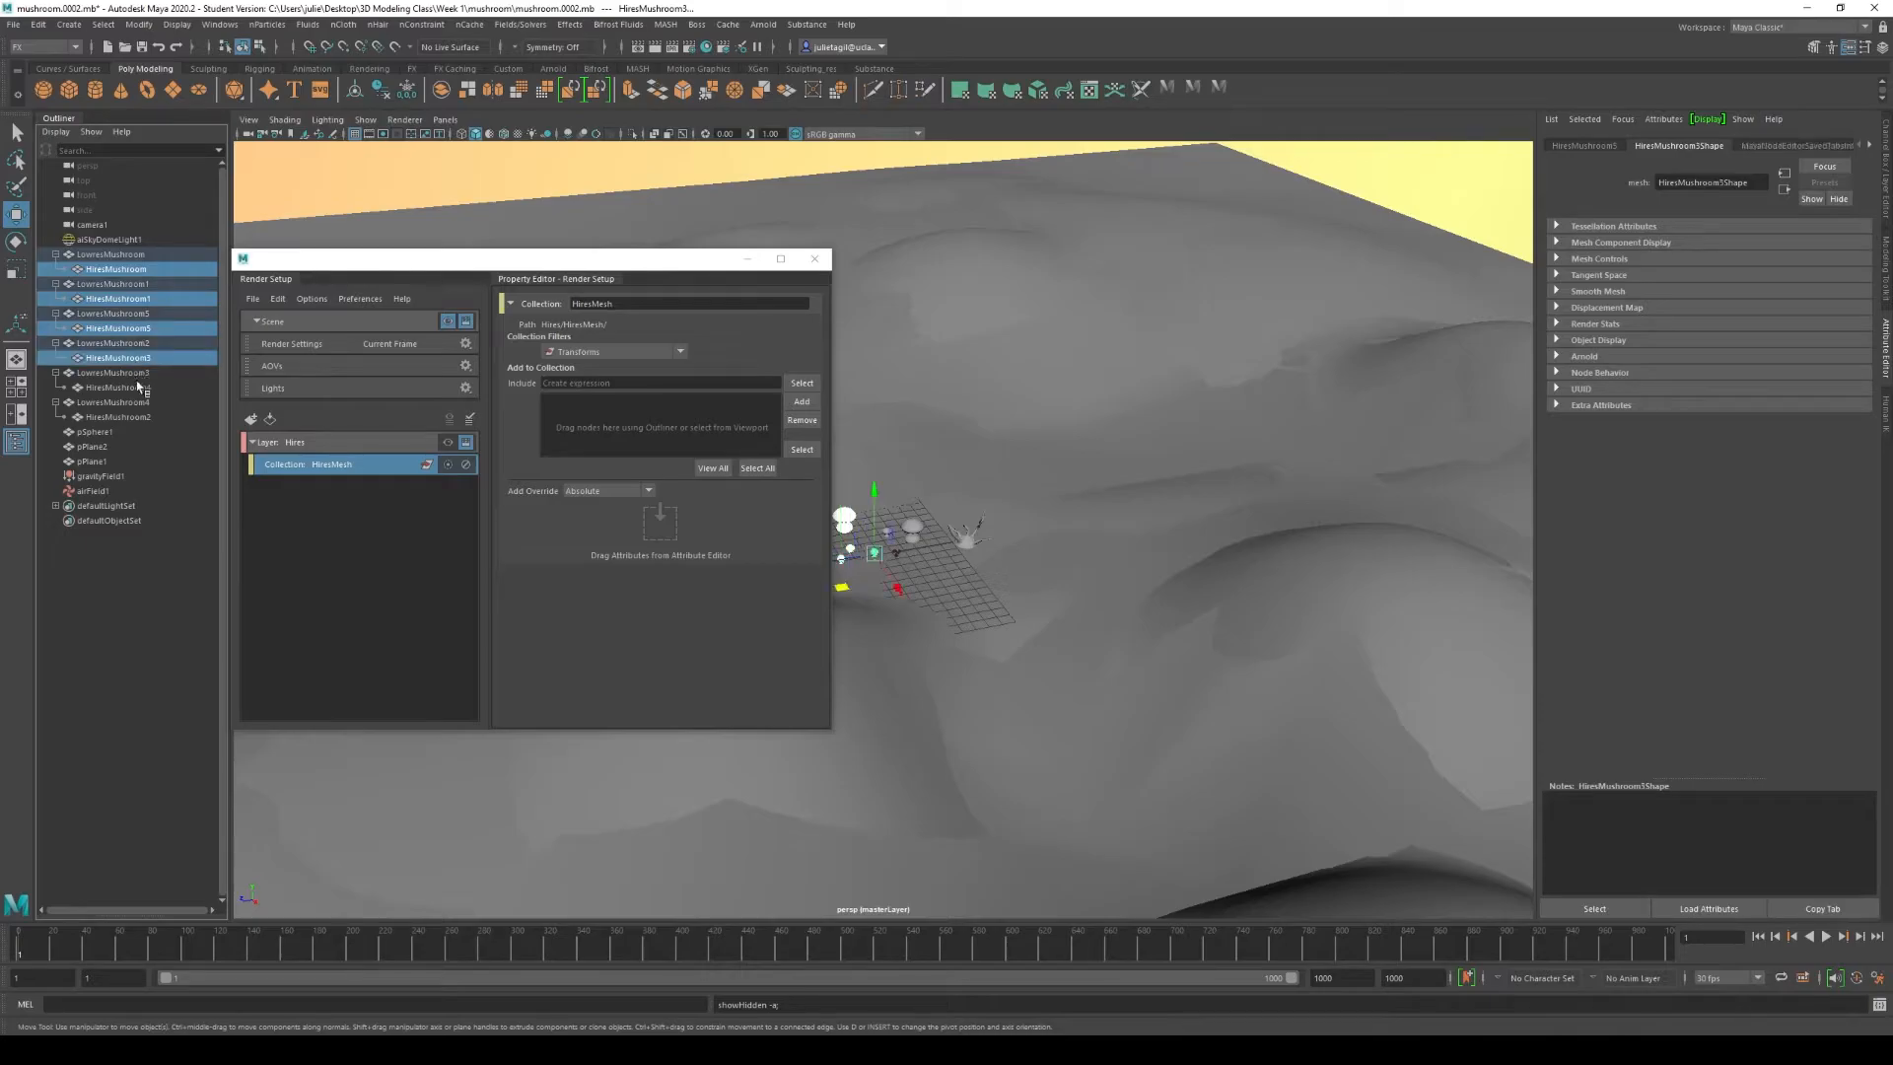
pyautogui.keyDown('ctrl'); pyautogui.click(136, 389); pyautogui.keyUp('ctrl')
pyautogui.keyDown('ctrl'); pyautogui.click(136, 418); pyautogui.keyUp('ctrl')
pyautogui.keyDown('ctrl'); pyautogui.click(95, 462); pyautogui.keyUp('ctrl')
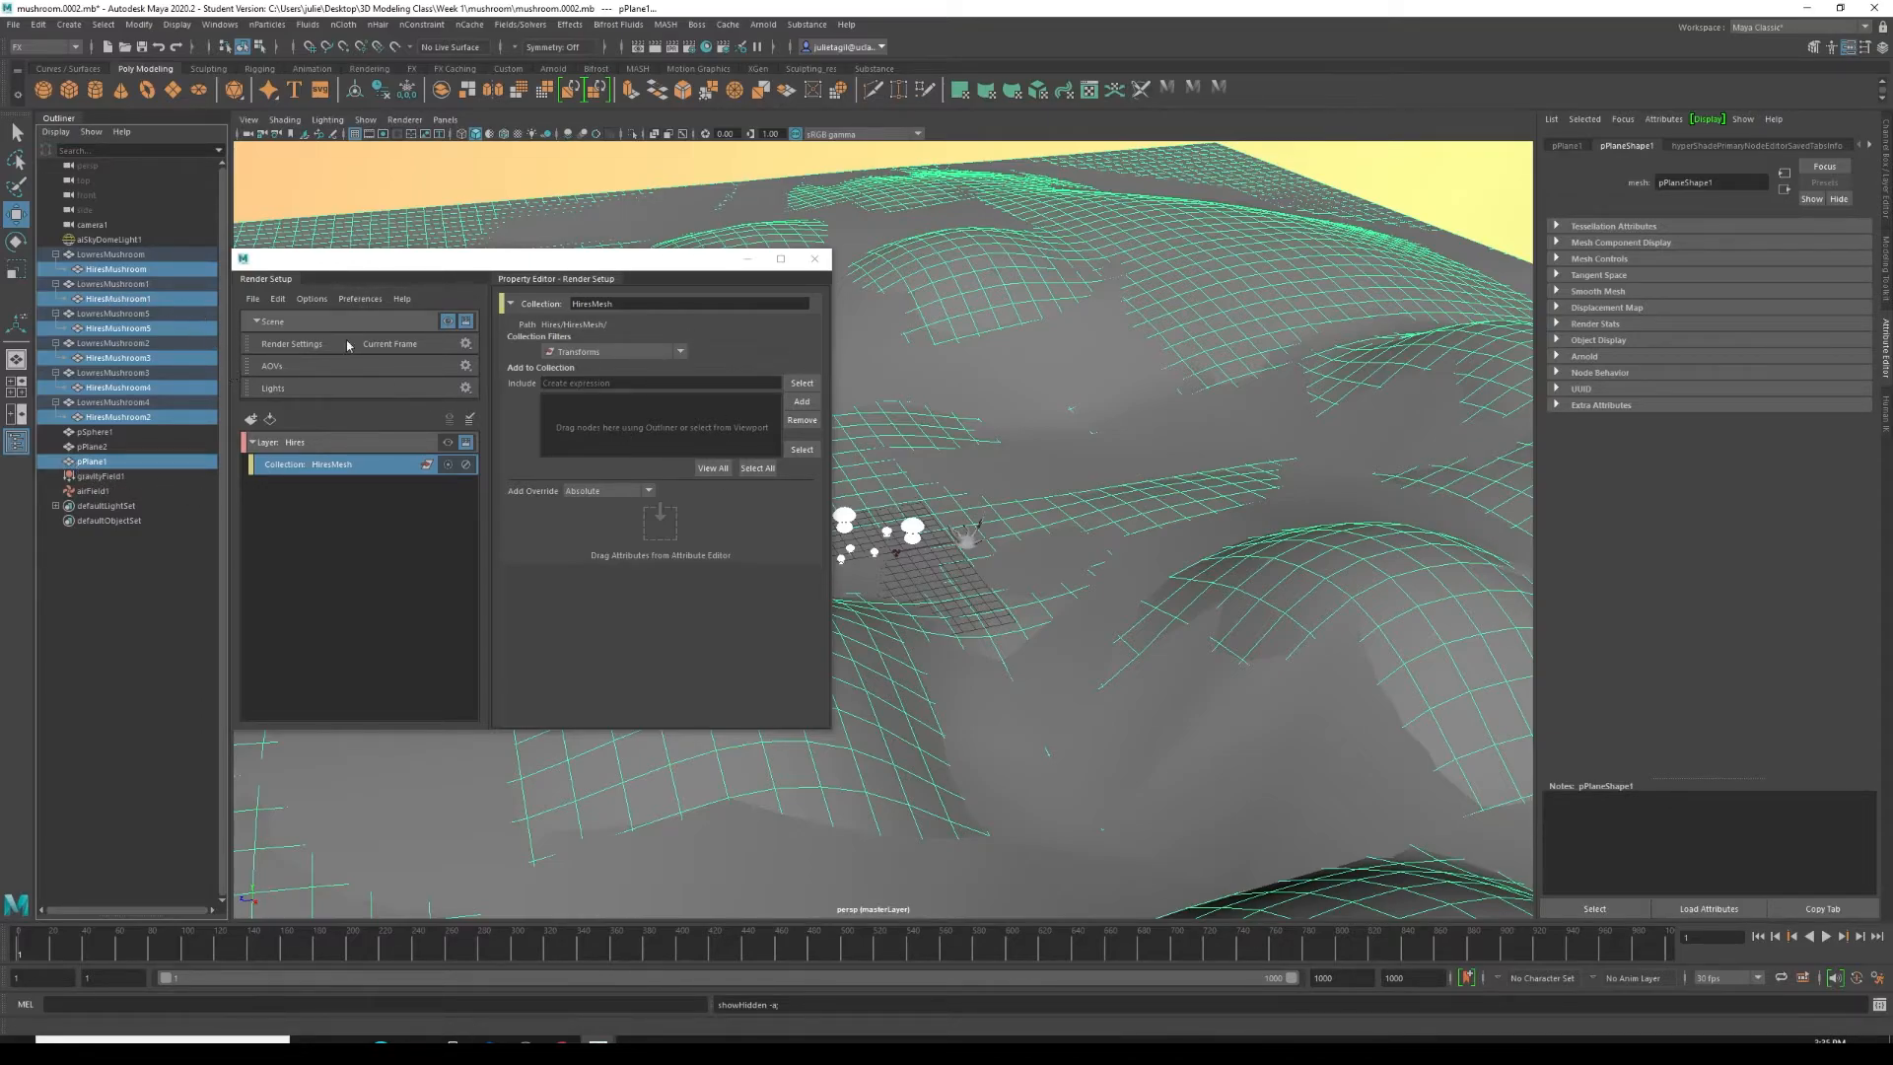
pyautogui.click(804, 403)
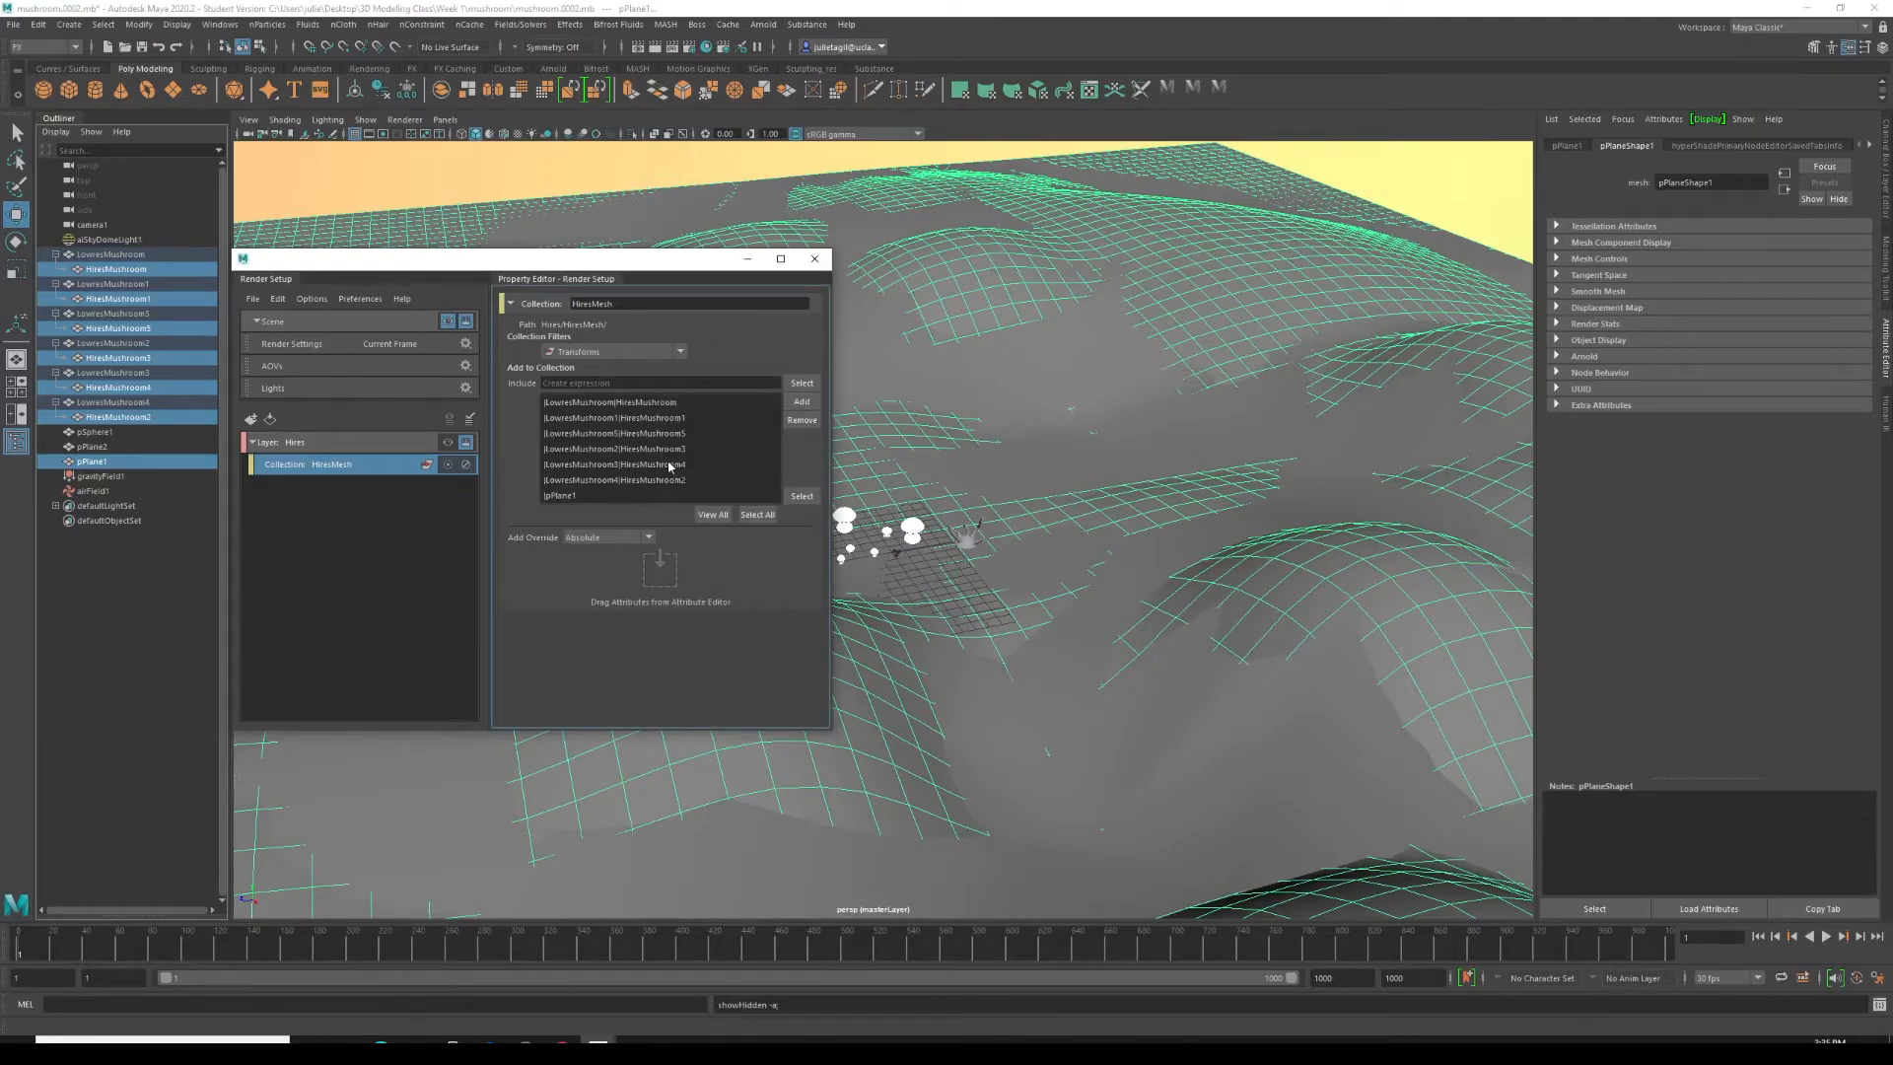
# Step: Make the Hires layer visible to inspect its mushrooms and ground up close, then switch its visibility off again
pyautogui.click(448, 442)
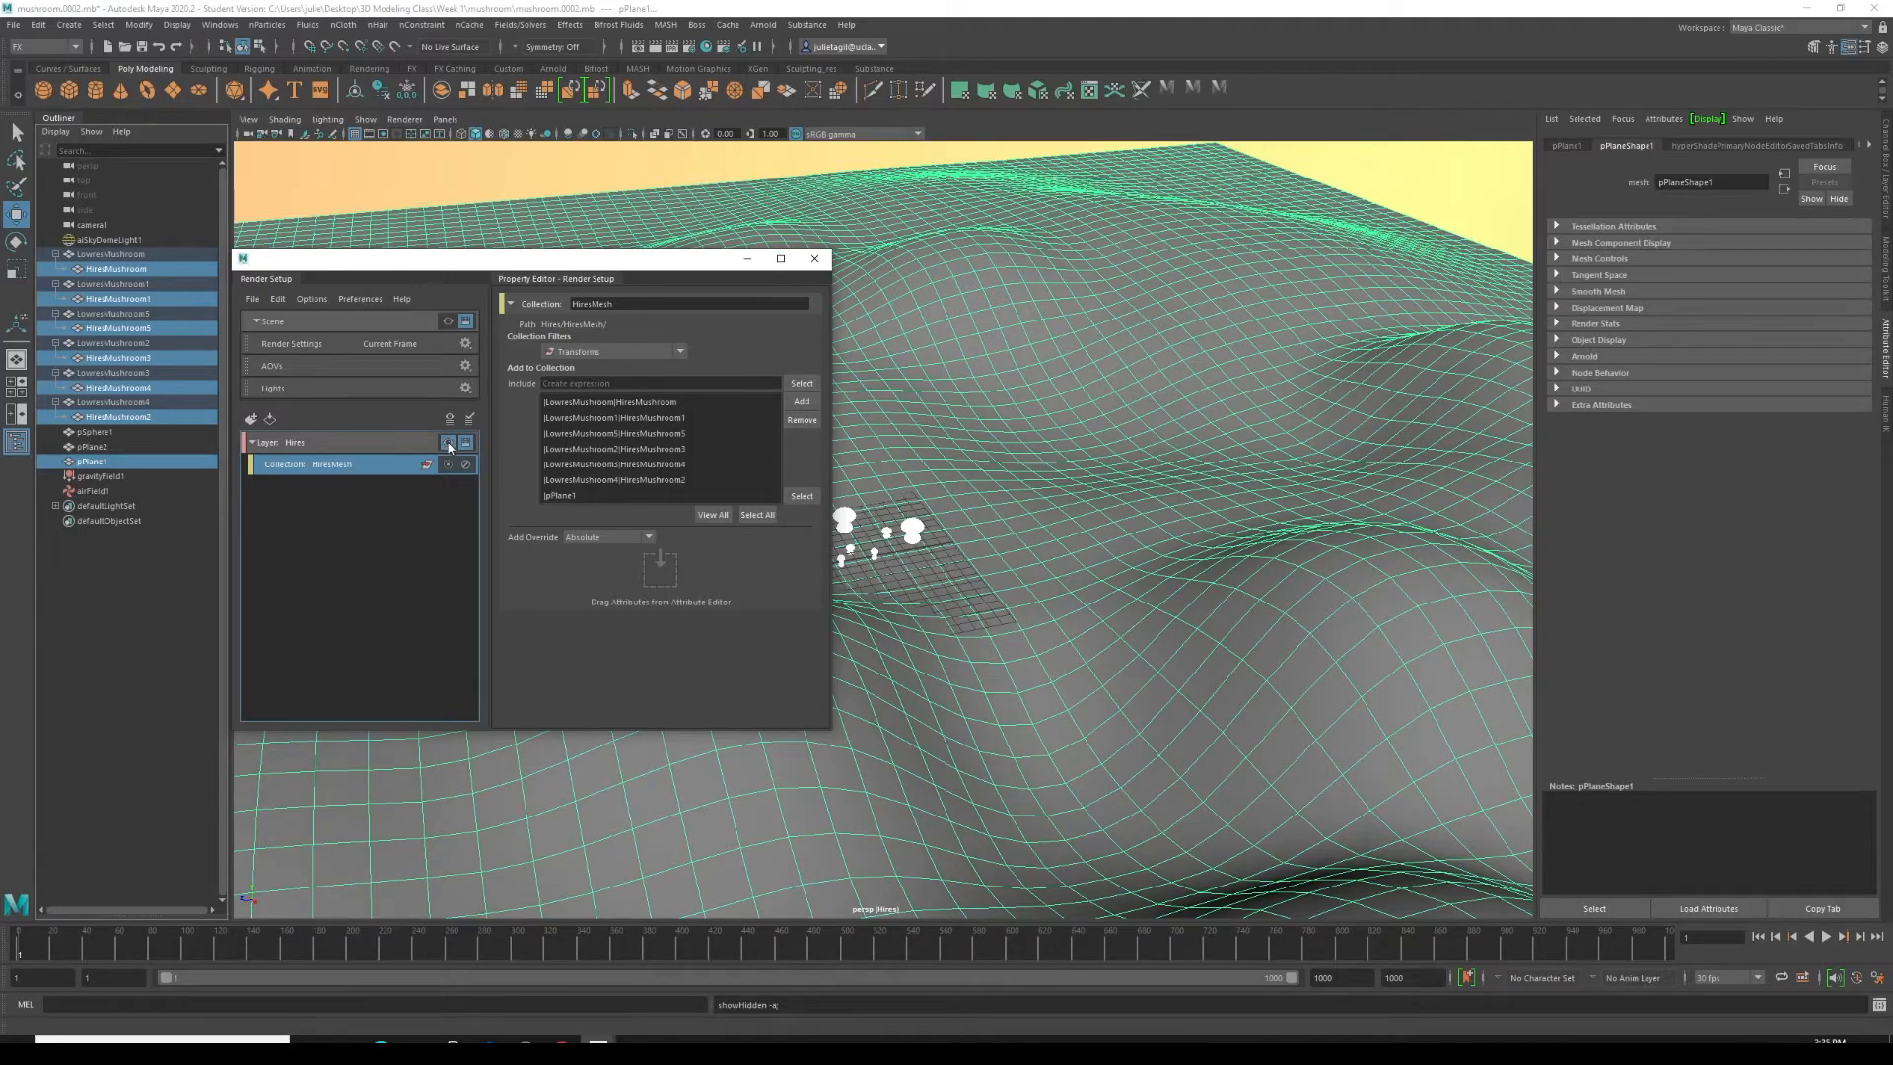
pyautogui.moveTo(646, 260); pyautogui.dragTo(625, 591)
pyautogui.scroll(10, 646, 493)
pyautogui.scroll(-3, 646, 493)
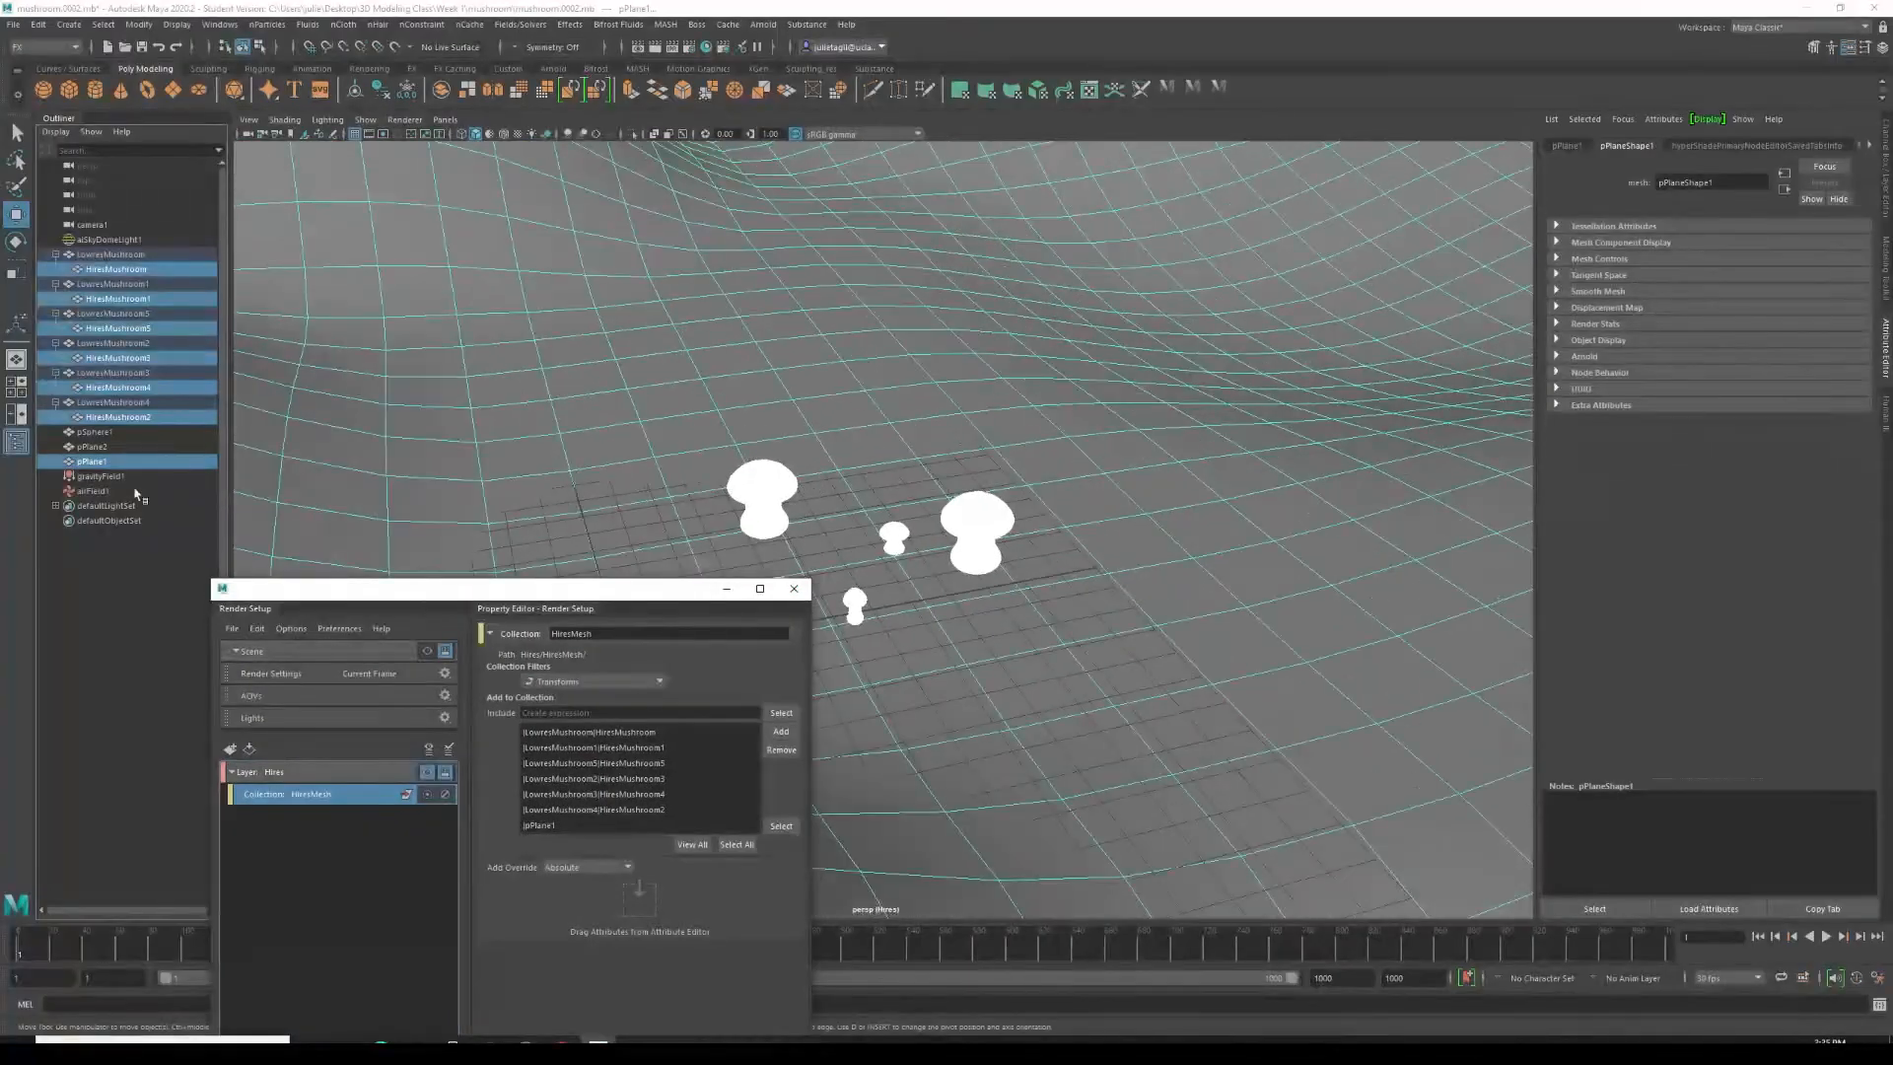
pyautogui.click(527, 525)
pyautogui.scroll(6, 527, 525)
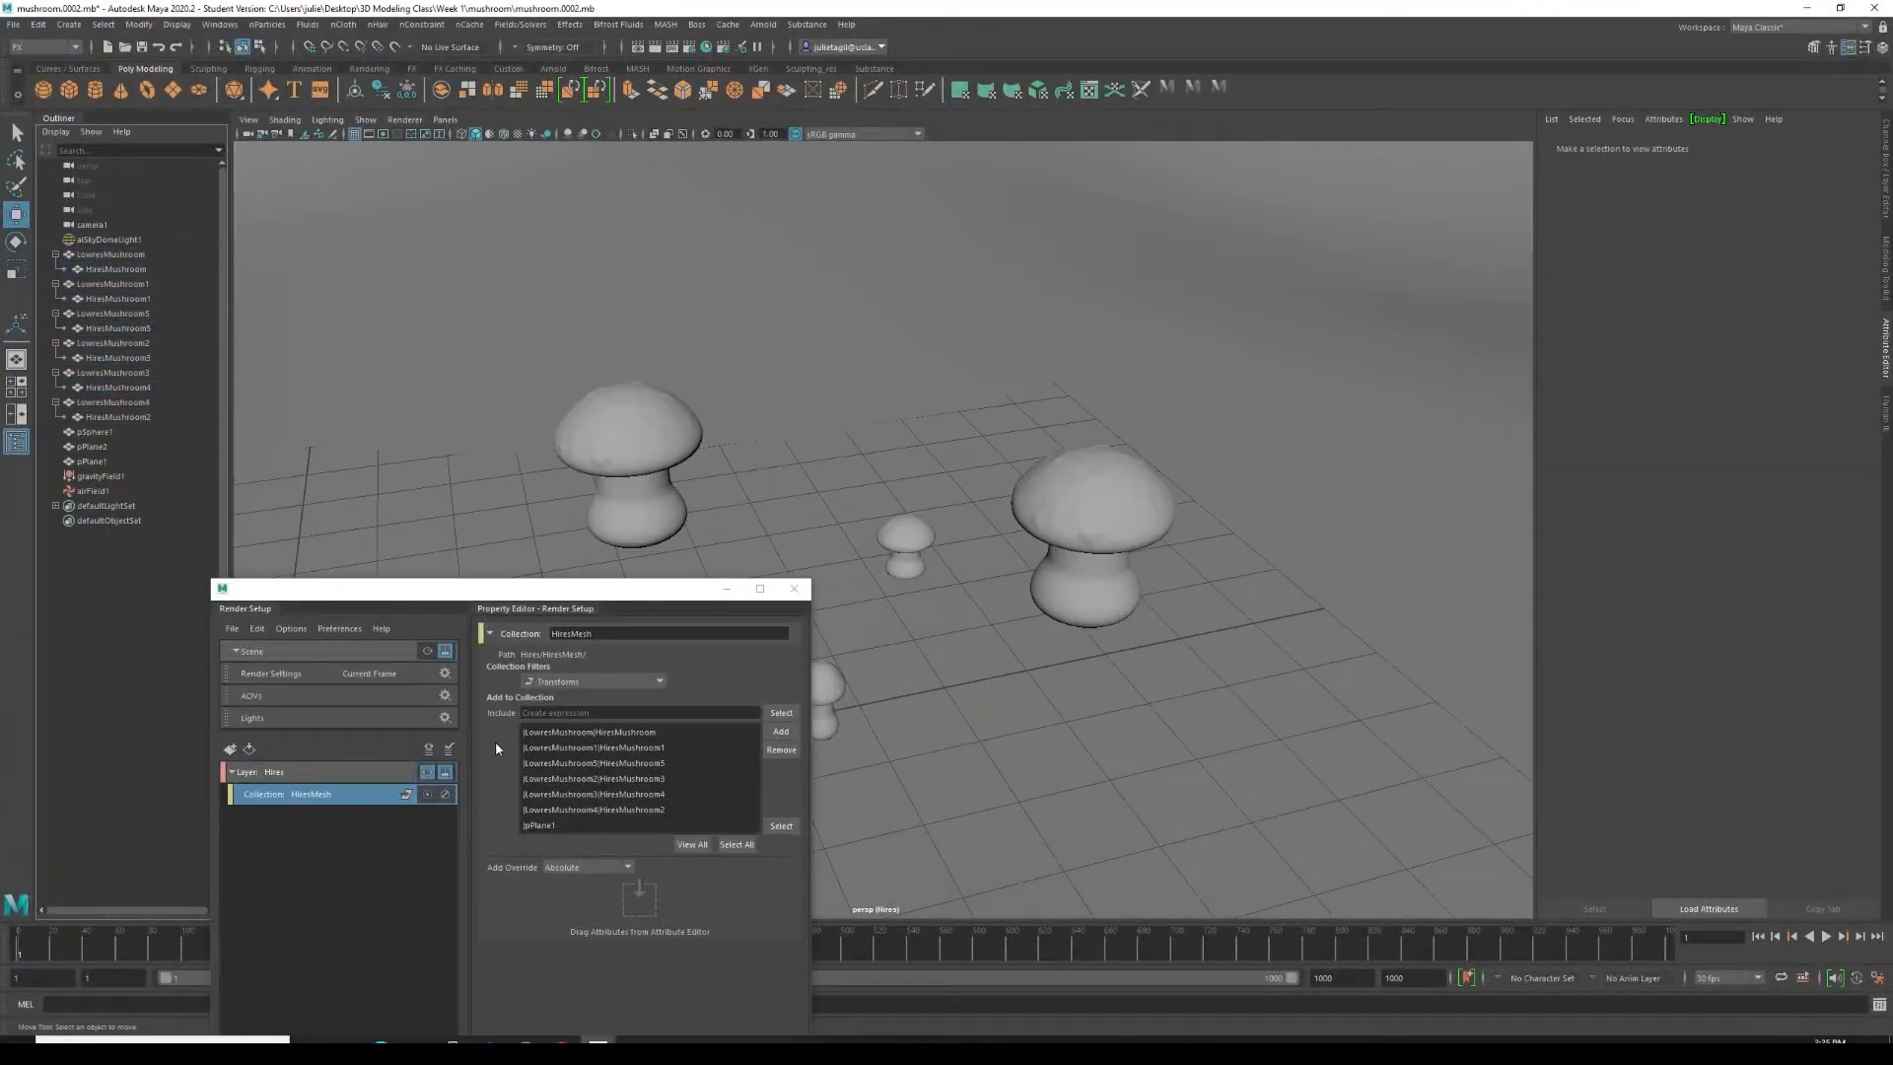
pyautogui.click(428, 774)
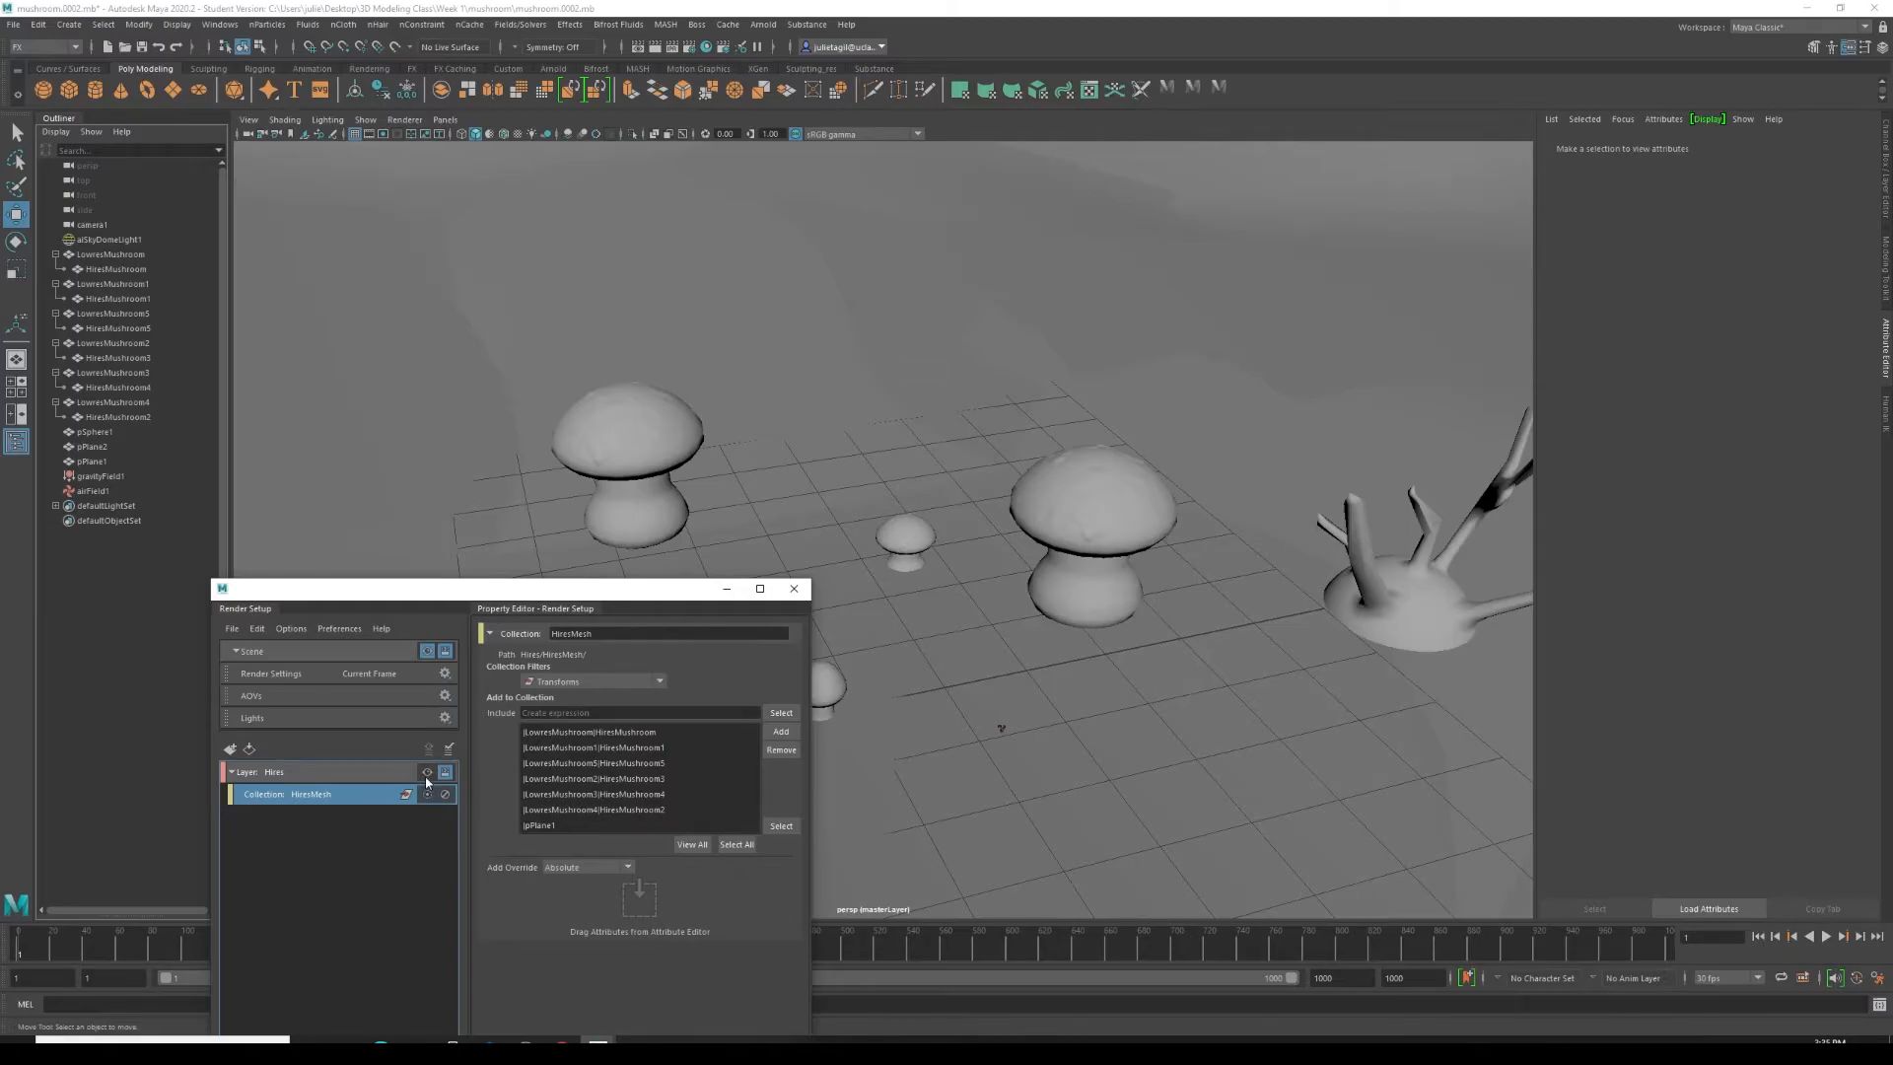
# Step: Add pSphere1 to the HiresMesh collection and make the Hires layer visible to check its contents
pyautogui.click(428, 777)
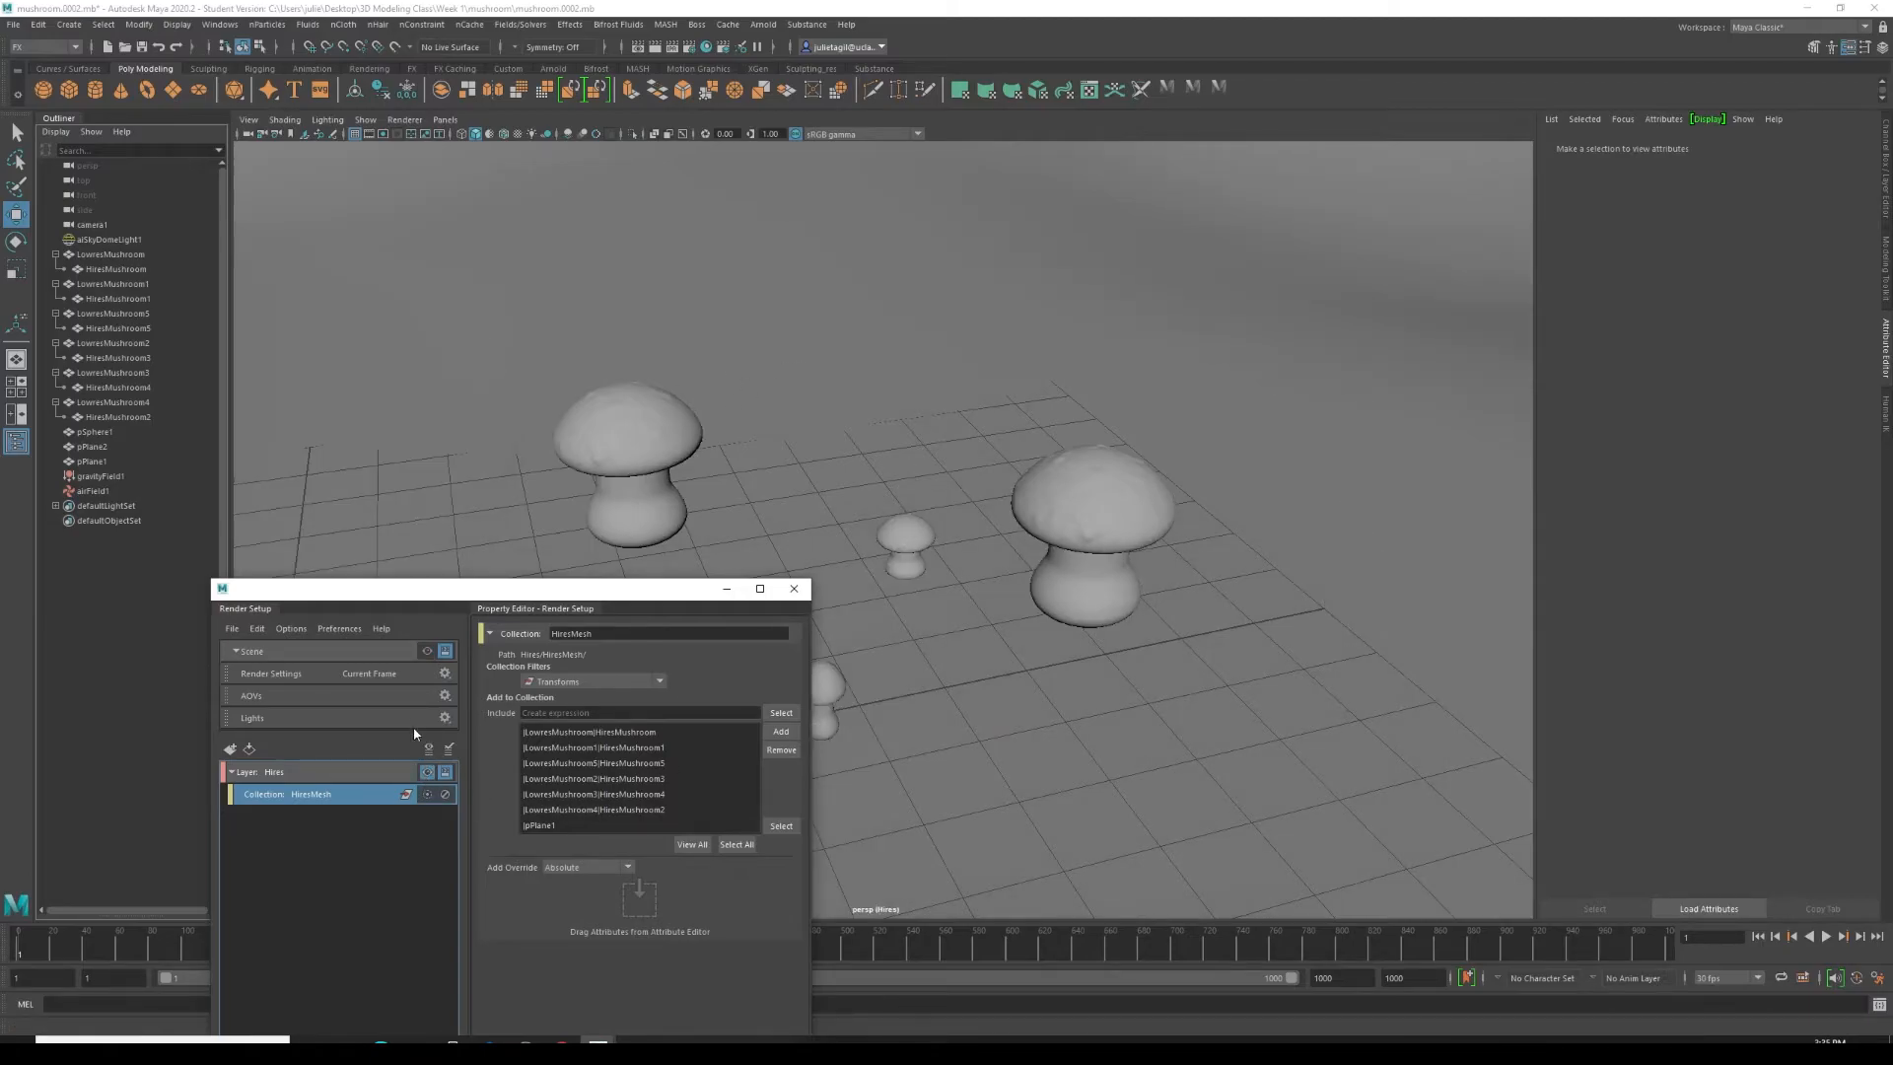
pyautogui.click(91, 432)
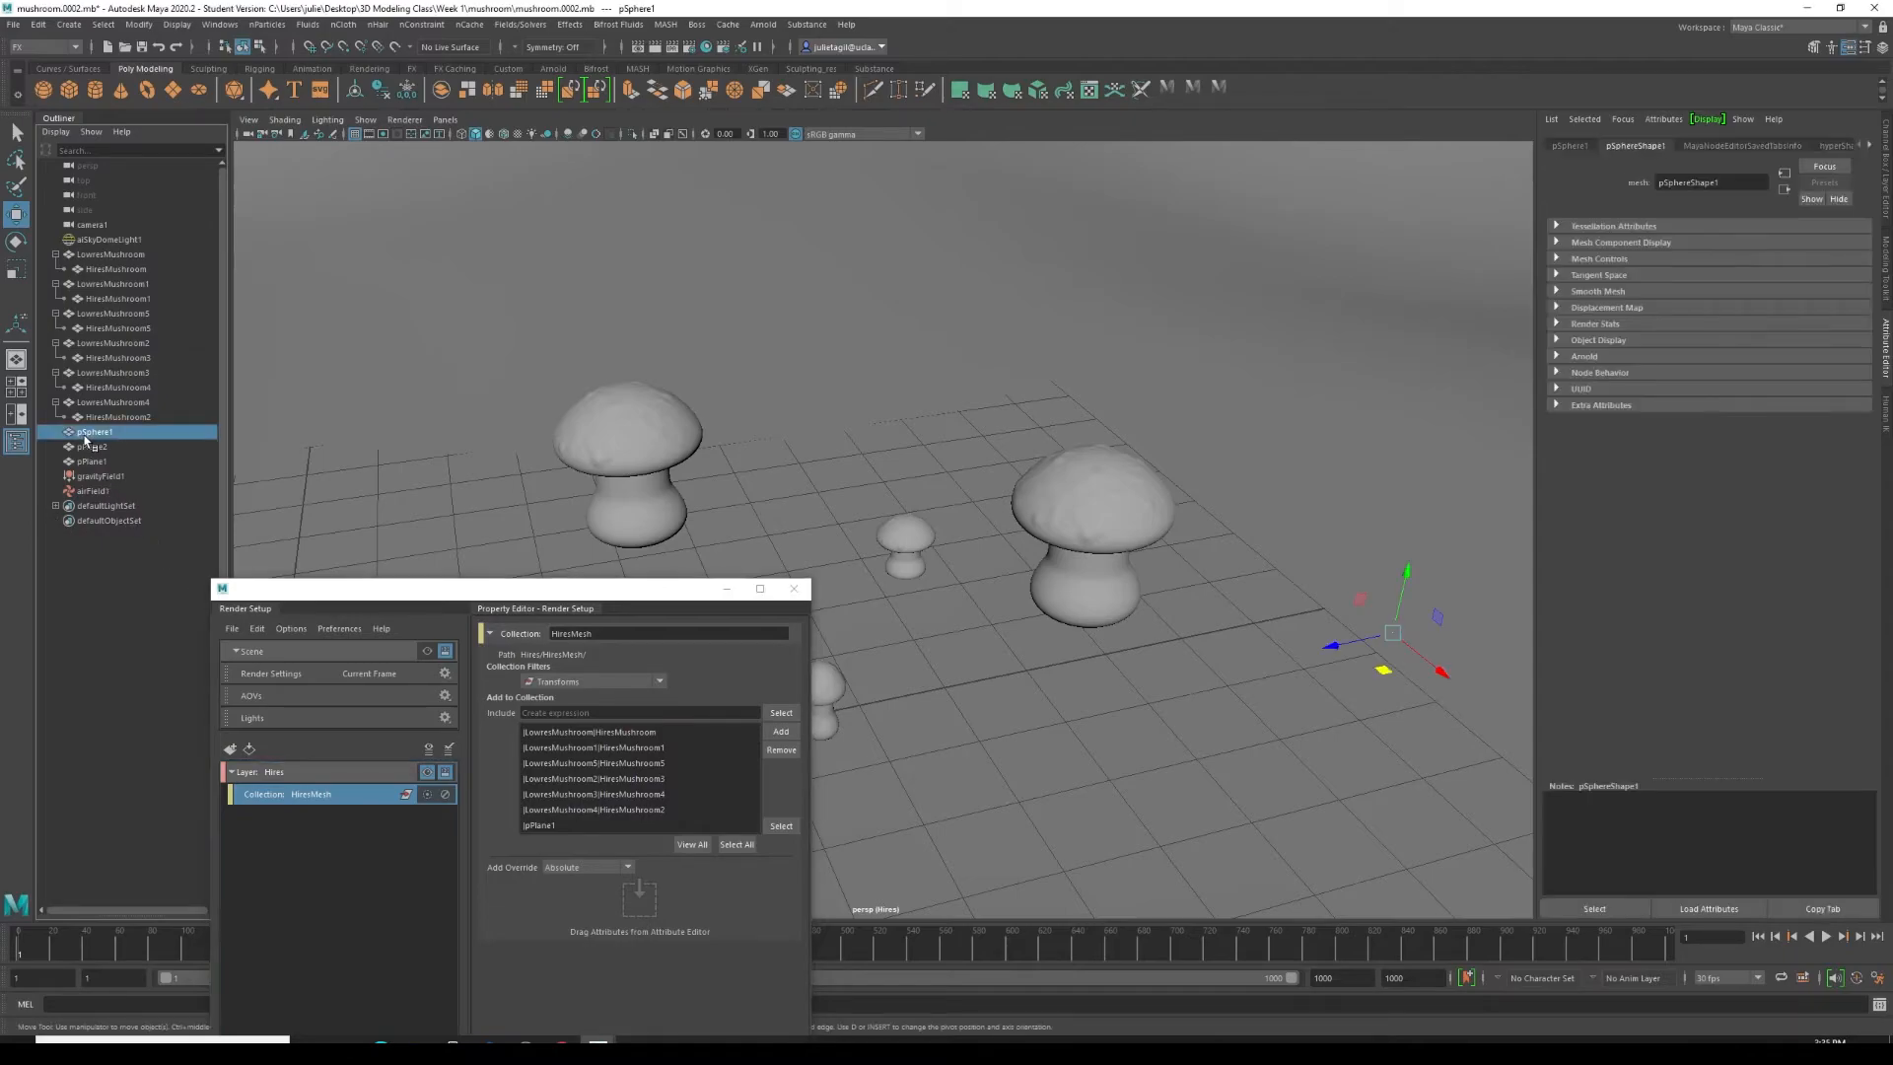
pyautogui.click(428, 773)
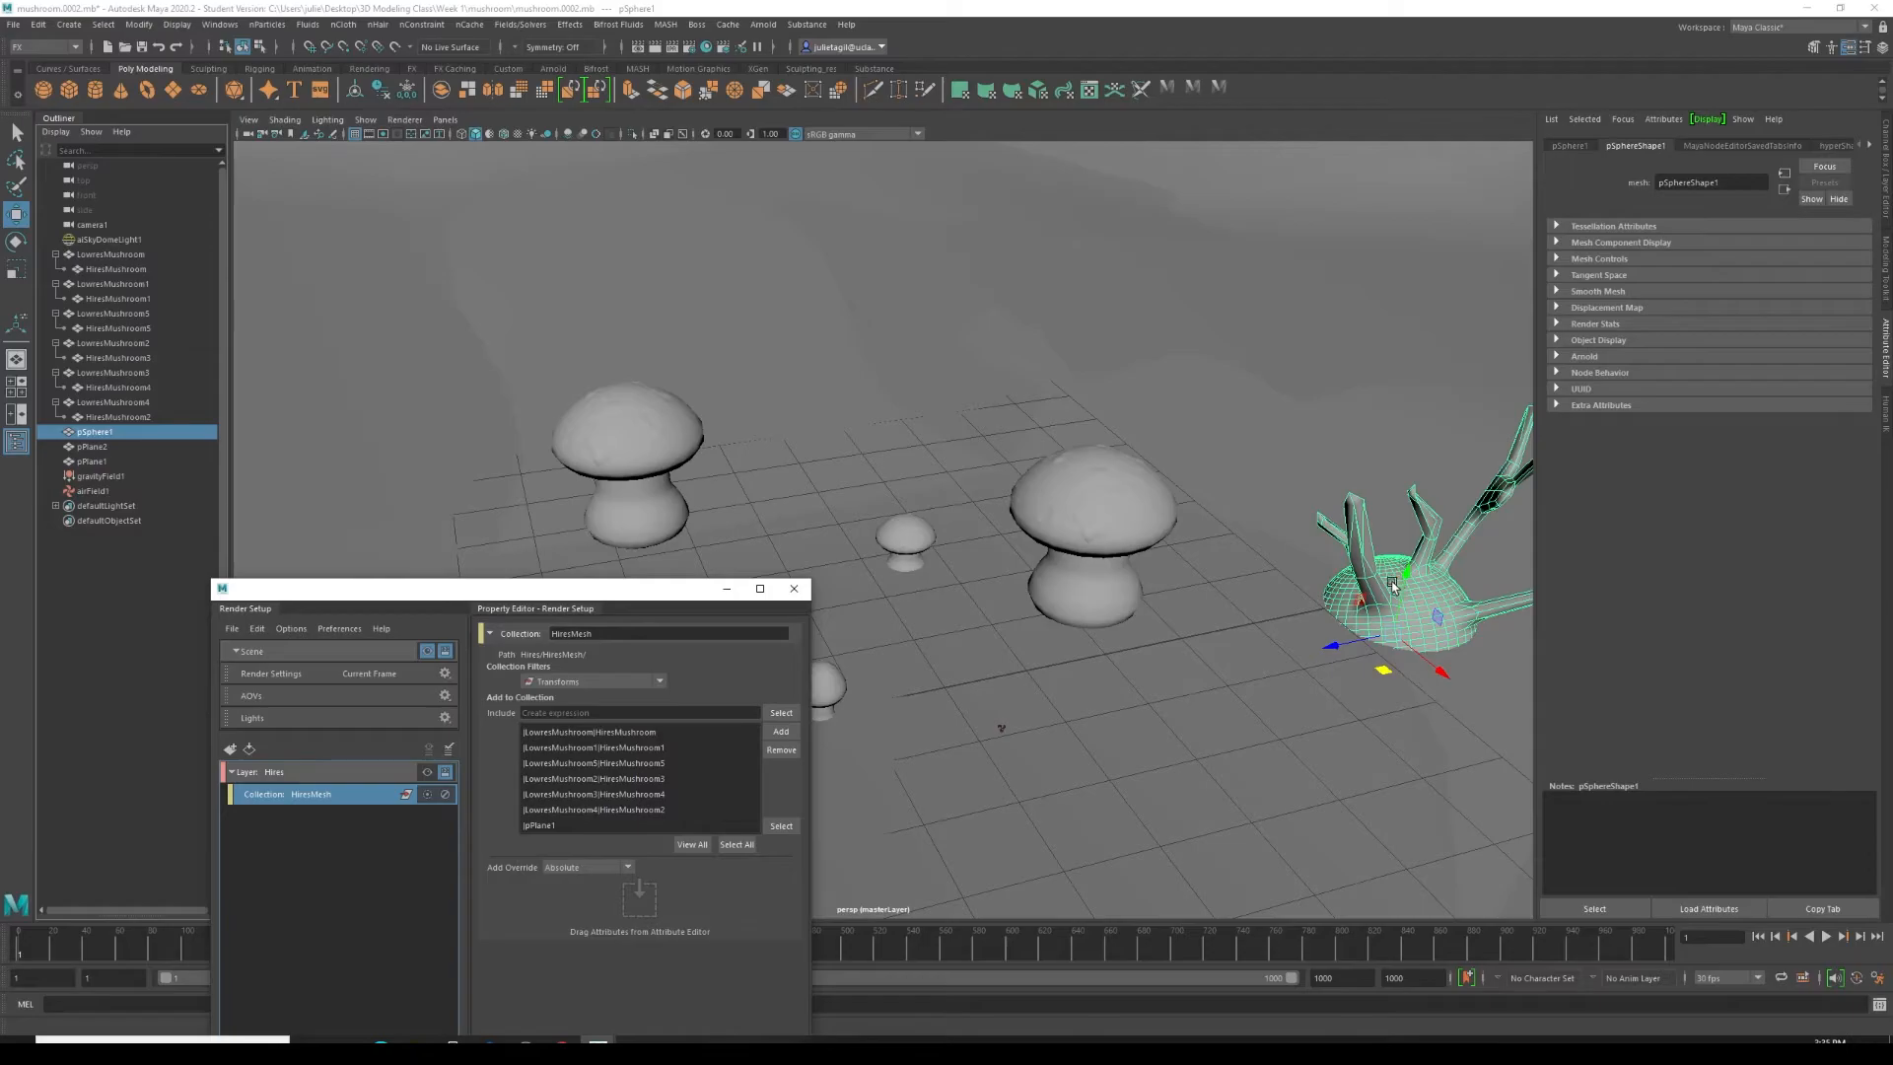
pyautogui.click(789, 737)
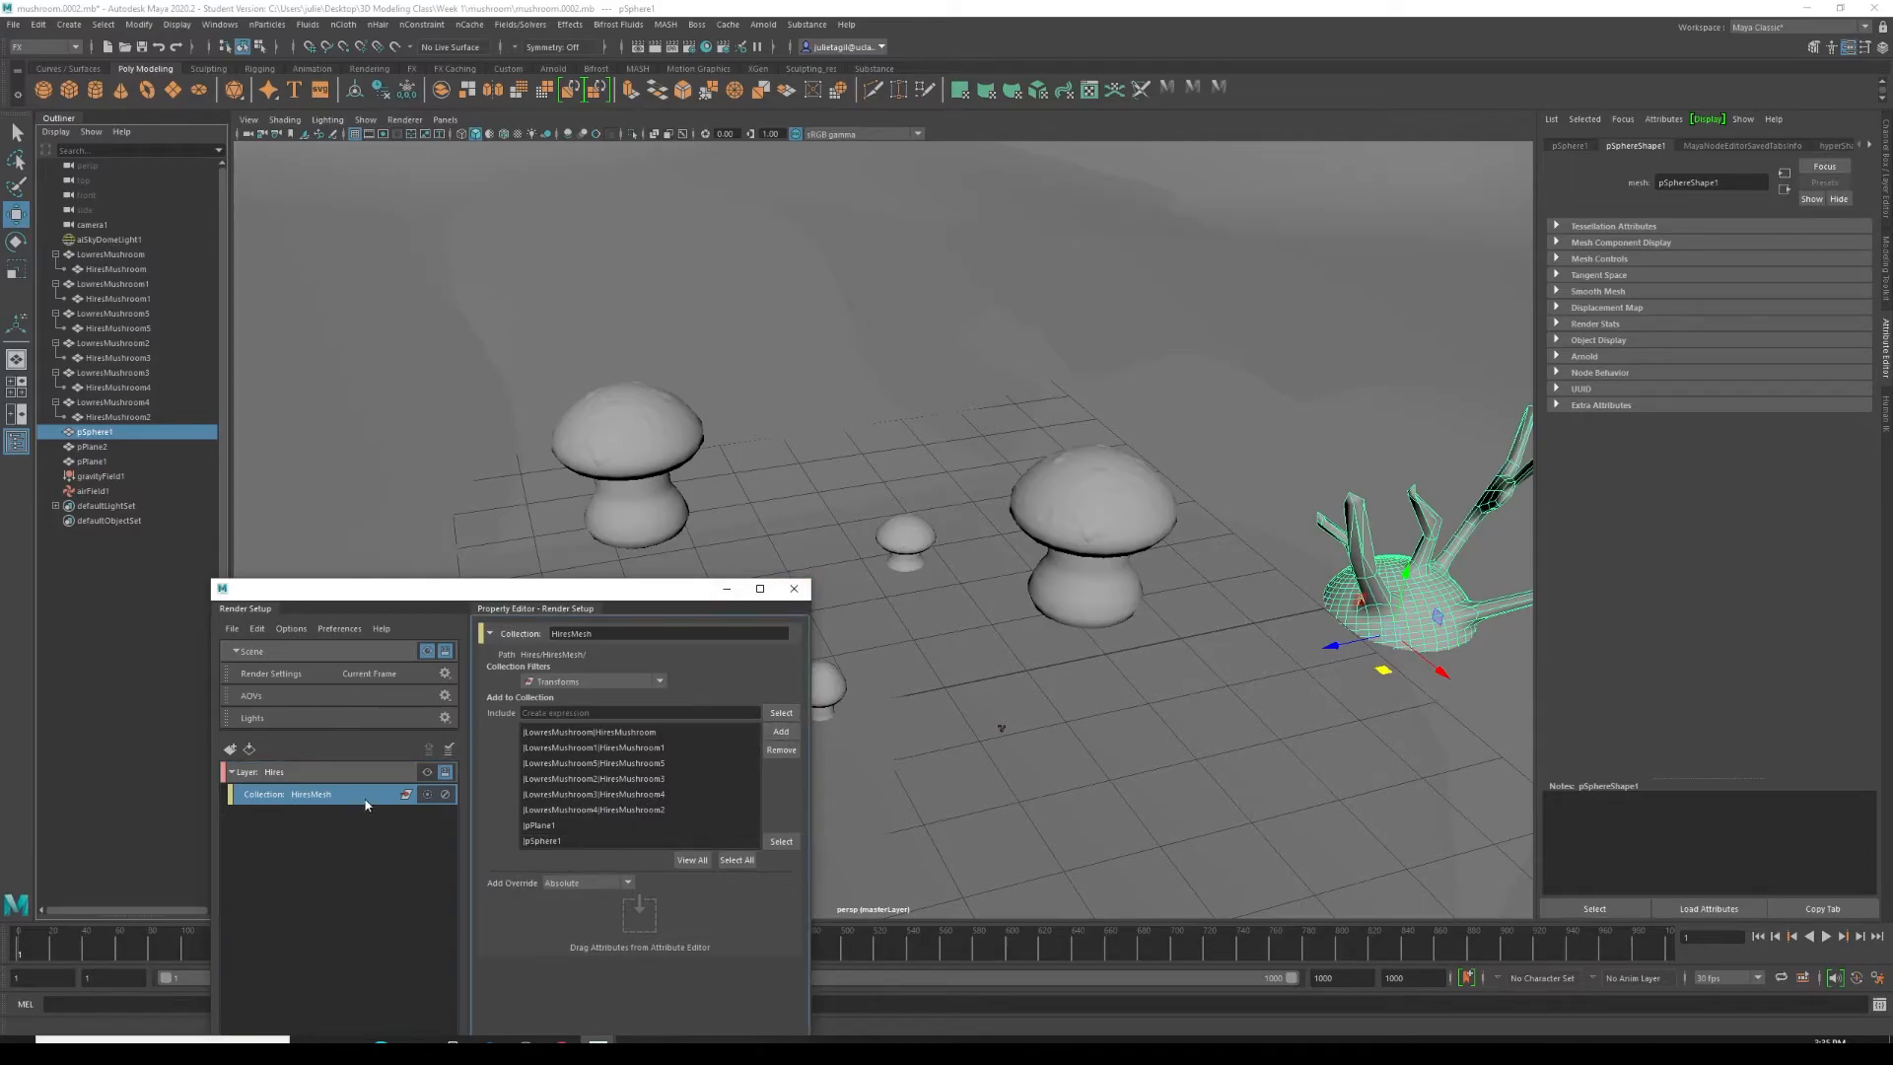
pyautogui.click(427, 775)
pyautogui.scroll(-12, 917, 611)
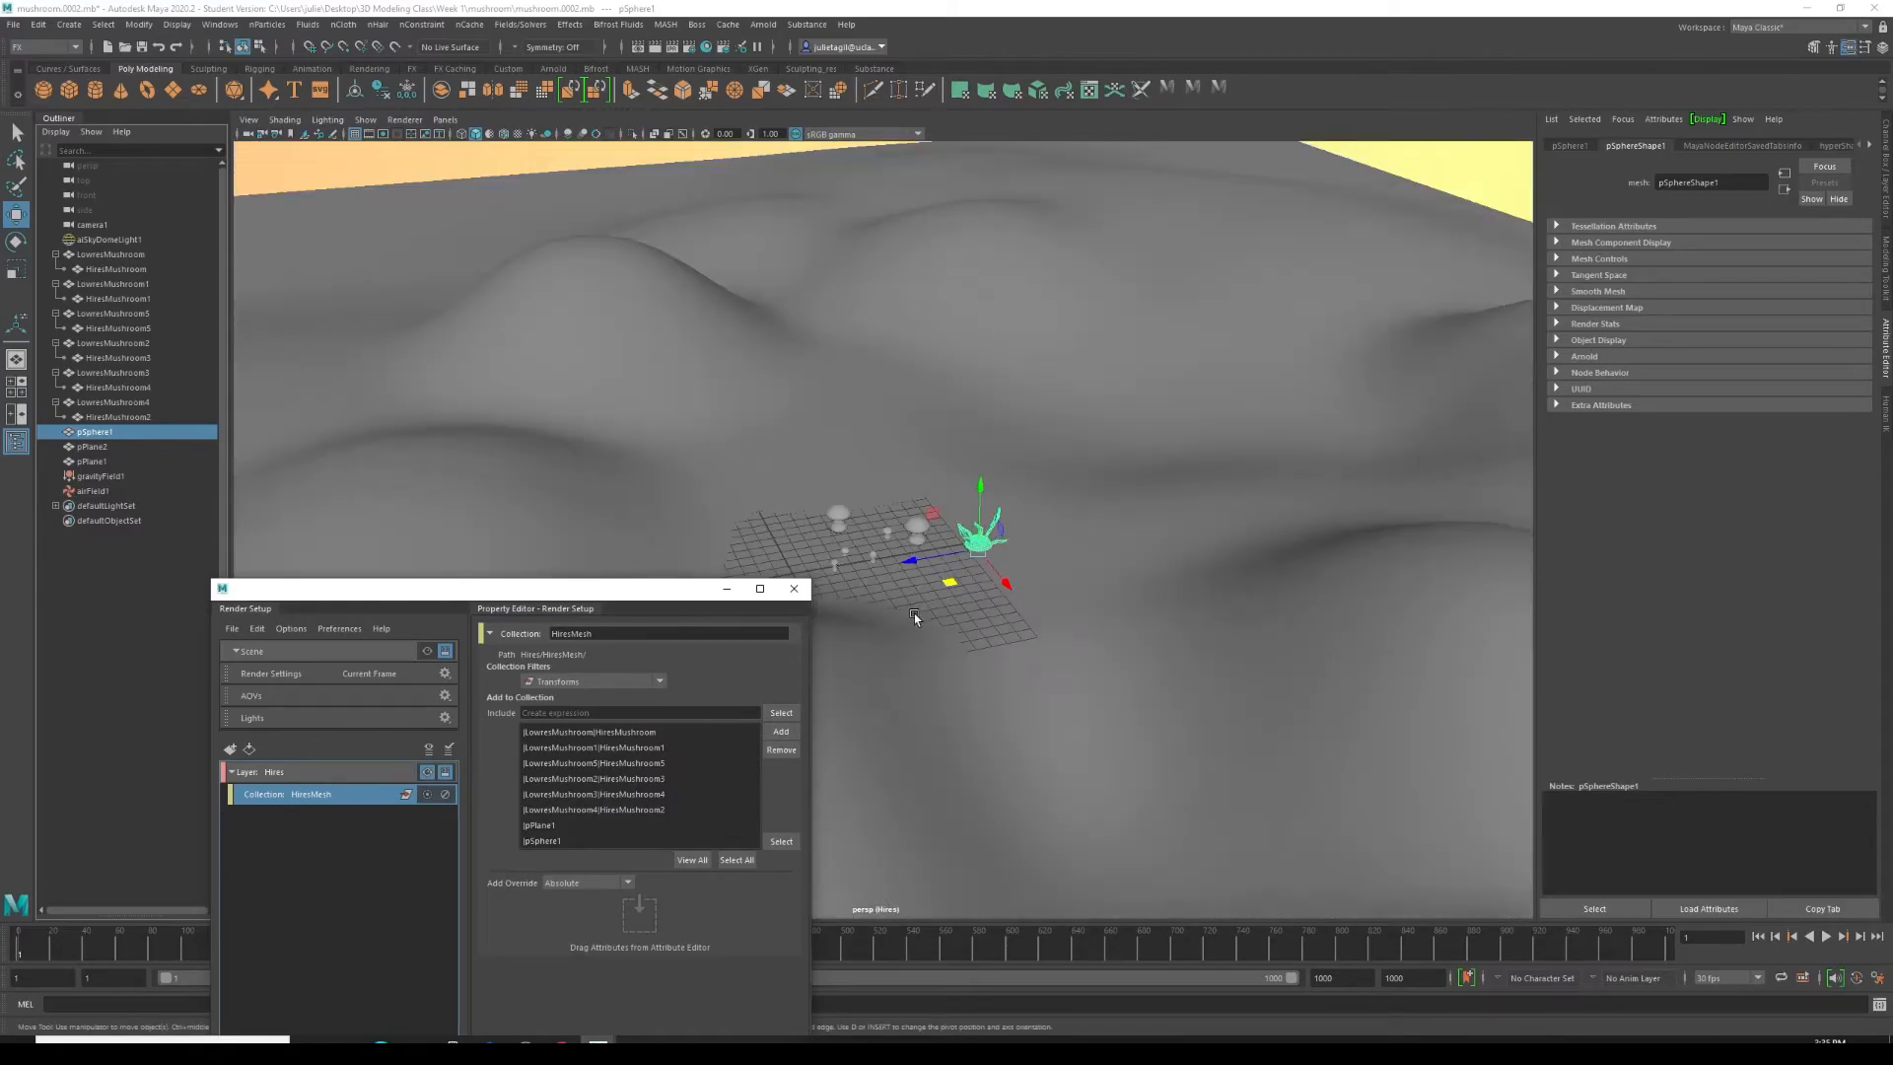
pyautogui.scroll(6, 918, 610)
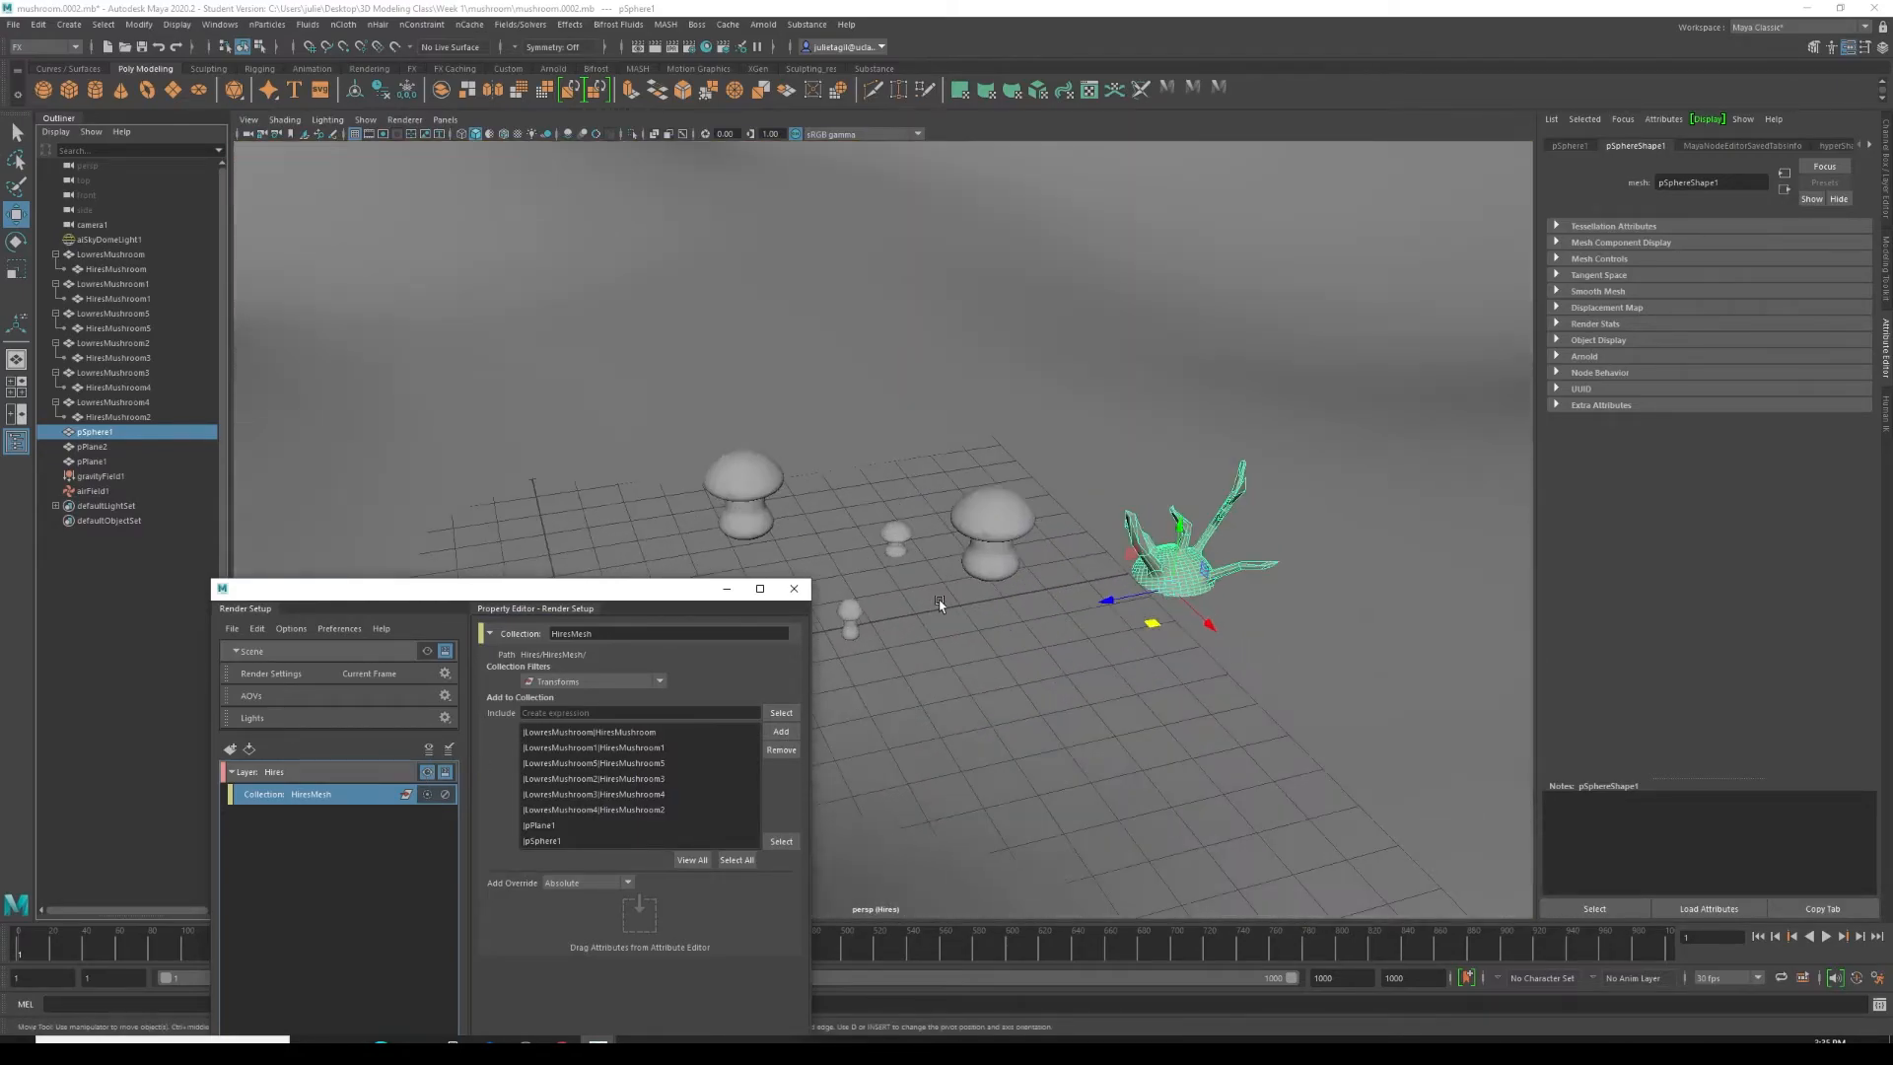
# Step: Create a material override on the HiresMesh collection, keeping its default name
pyautogui.moveTo(648, 589); pyautogui.dragTo(628, 233)
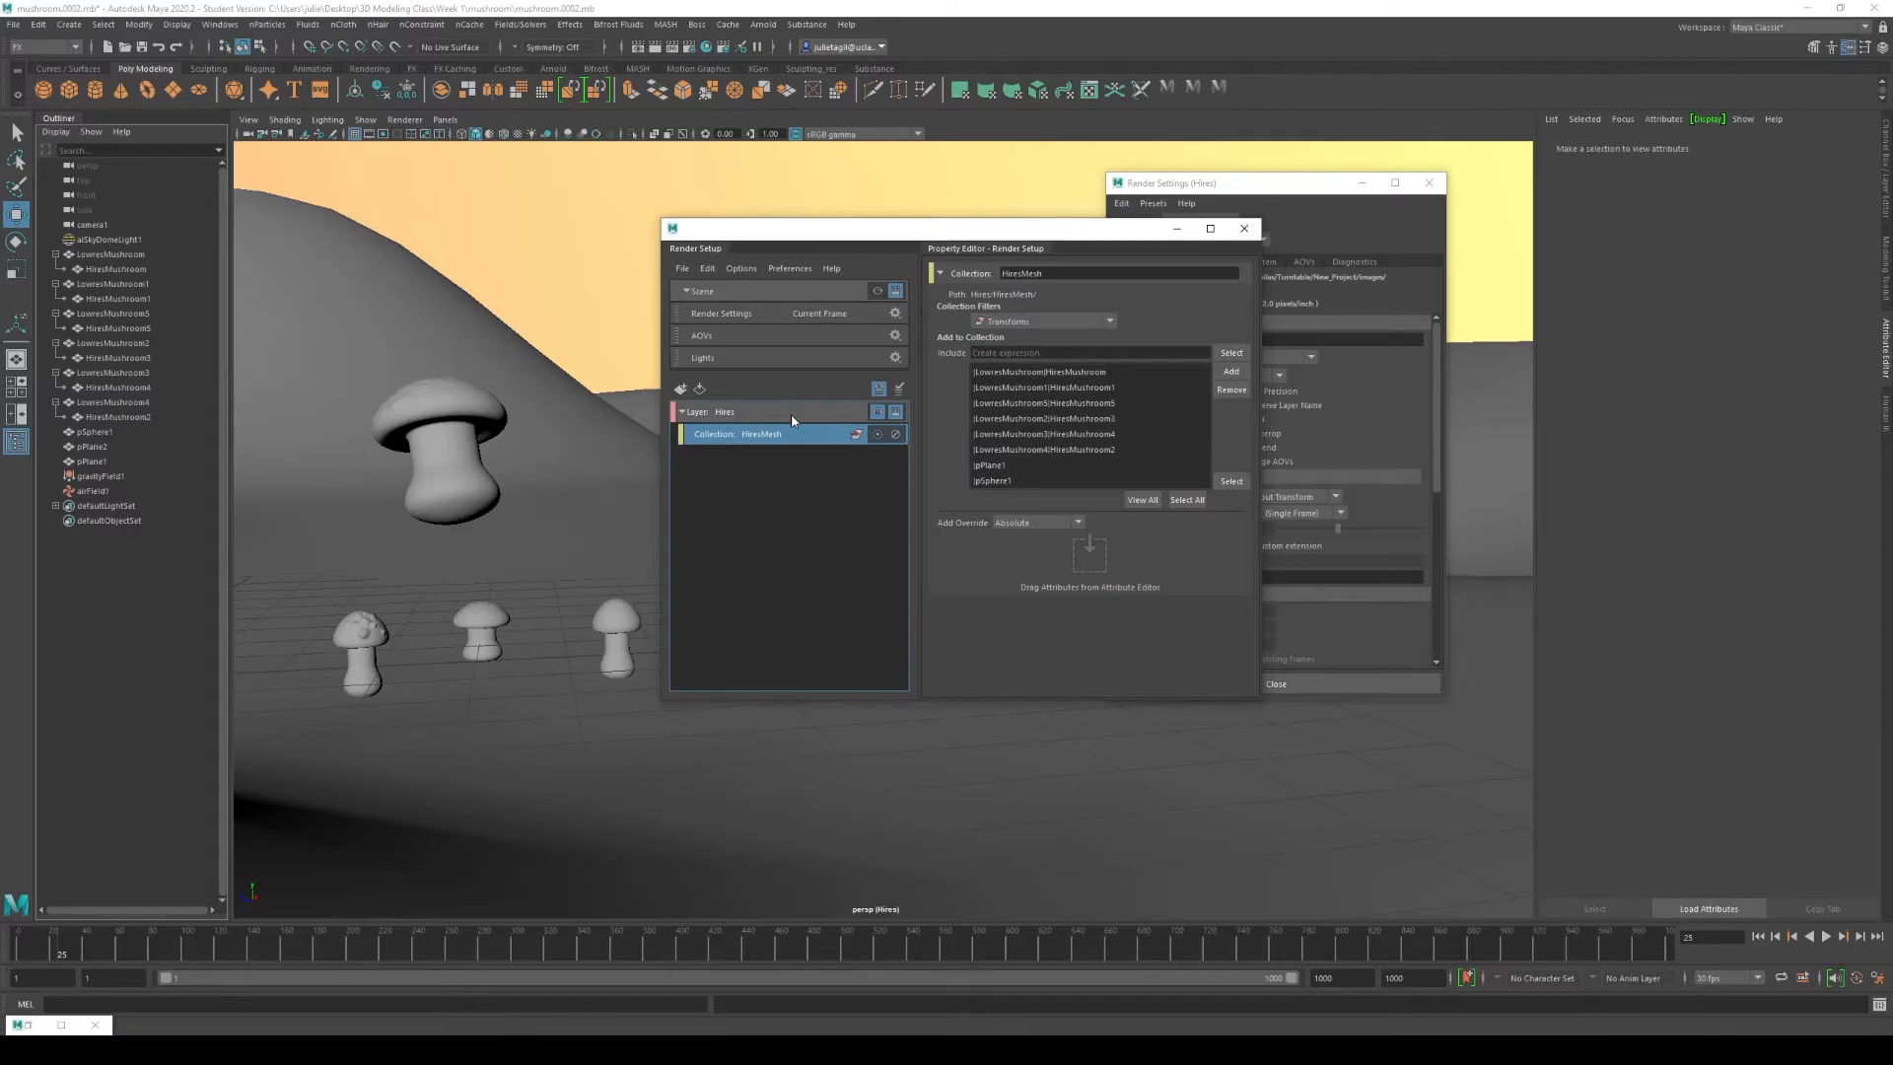
pyautogui.rightClick(778, 435)
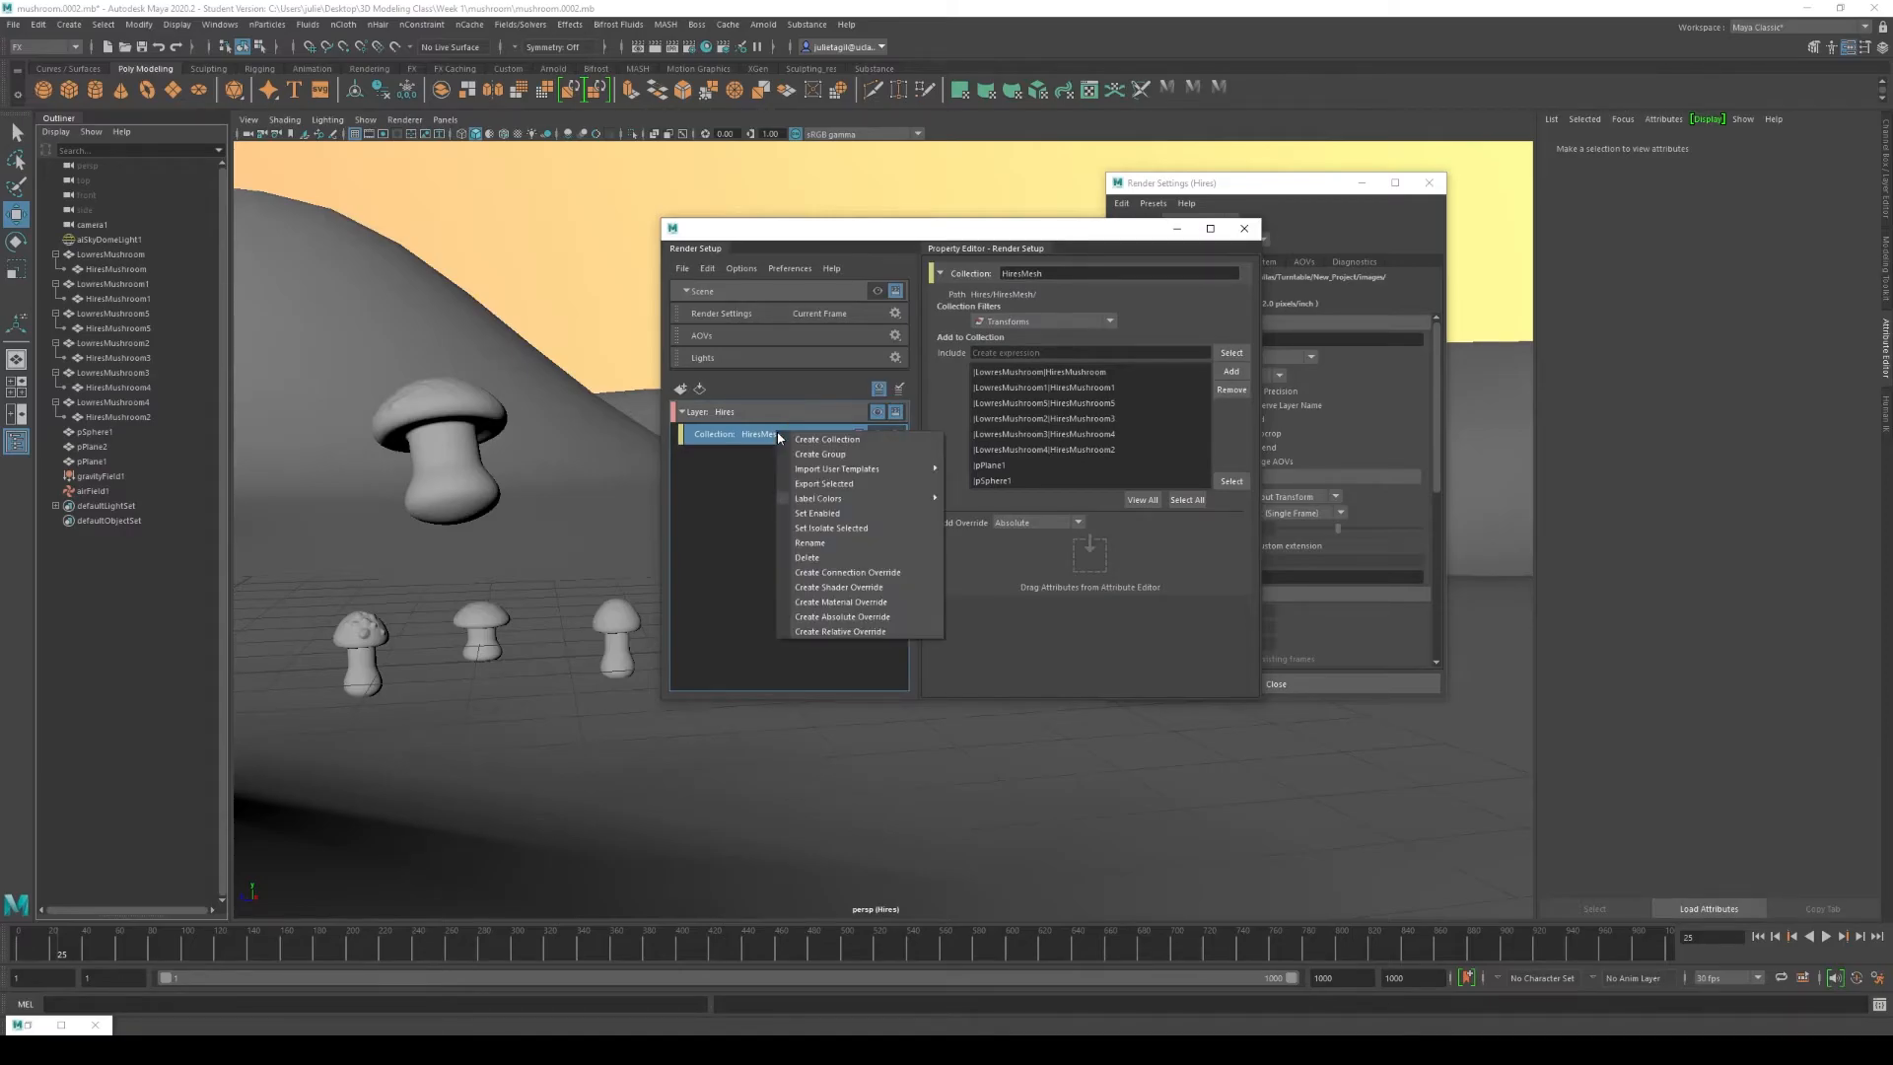
pyautogui.click(839, 602)
pyautogui.moveTo(854, 457); pyautogui.dragTo(879, 458)
pyautogui.click(879, 458)
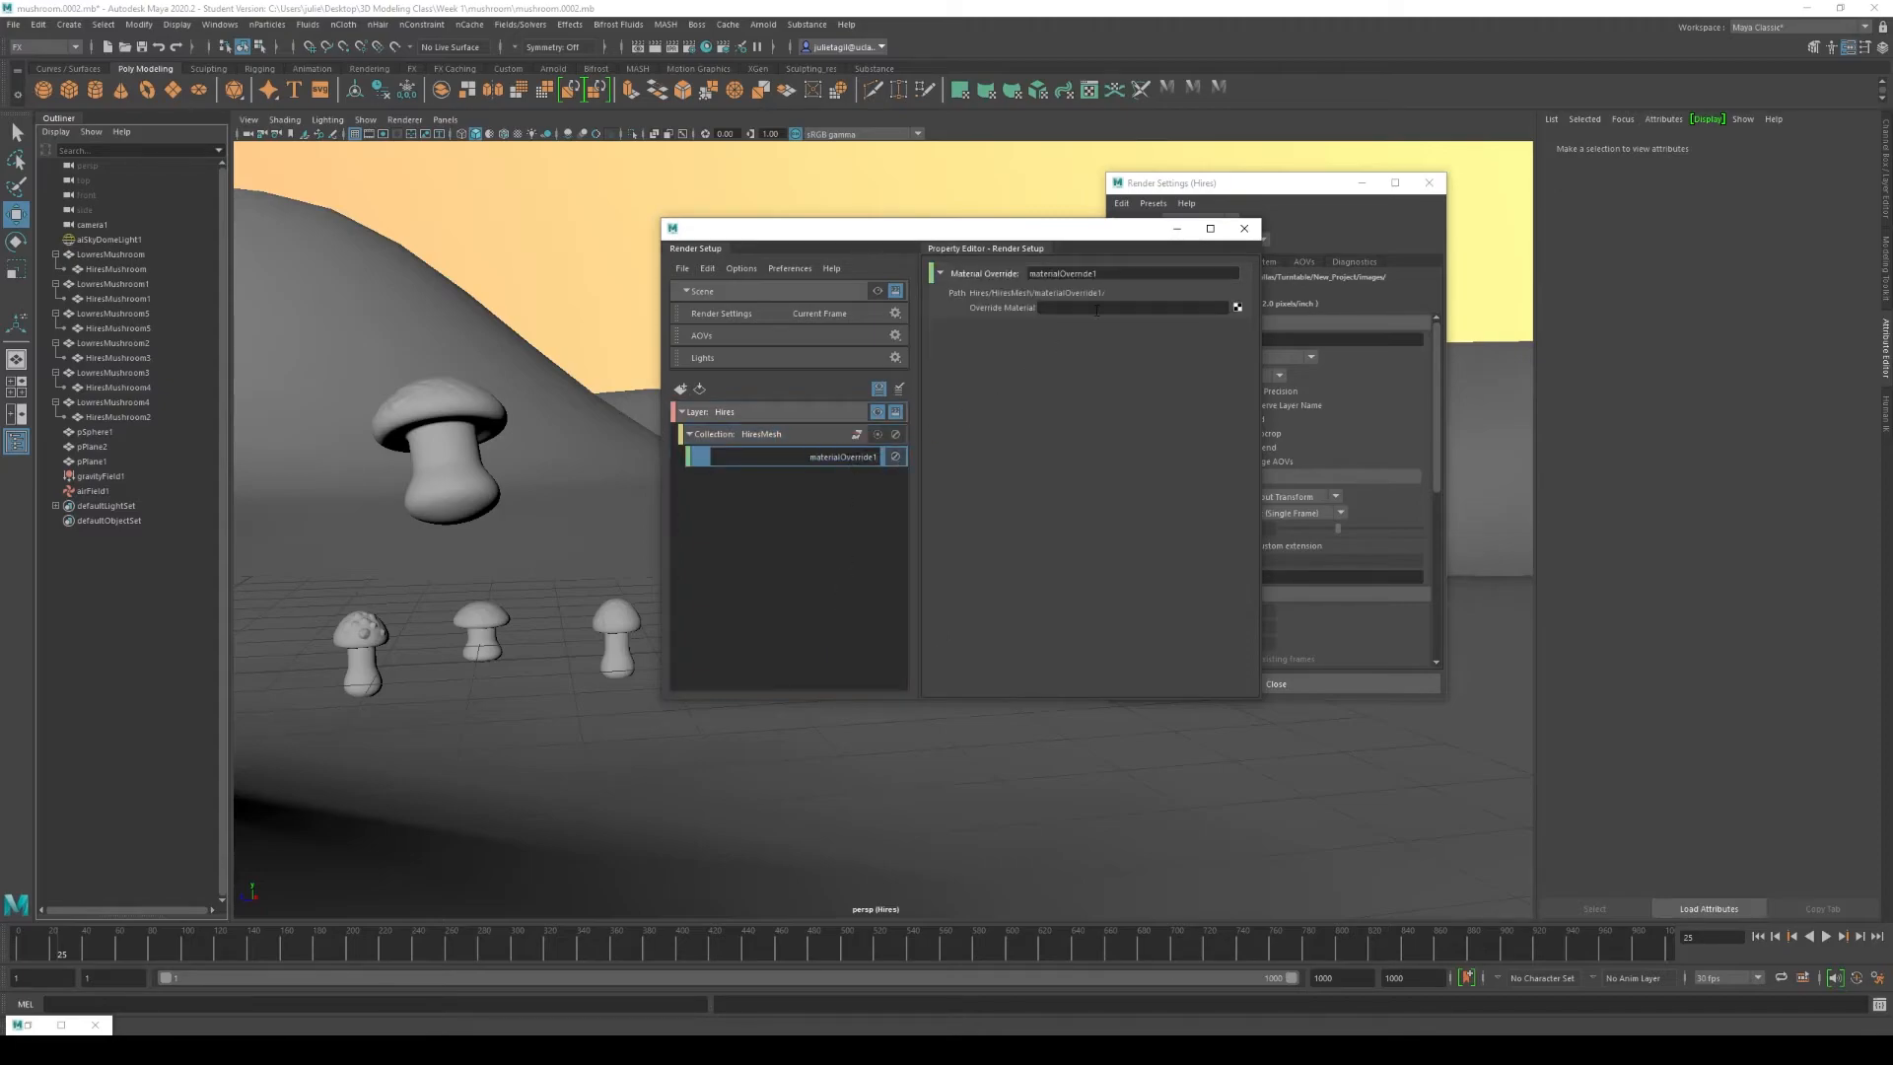
# Step: Look through the materials available for the override, close the list without choosing one, and disable the material override
pyautogui.click(1238, 308)
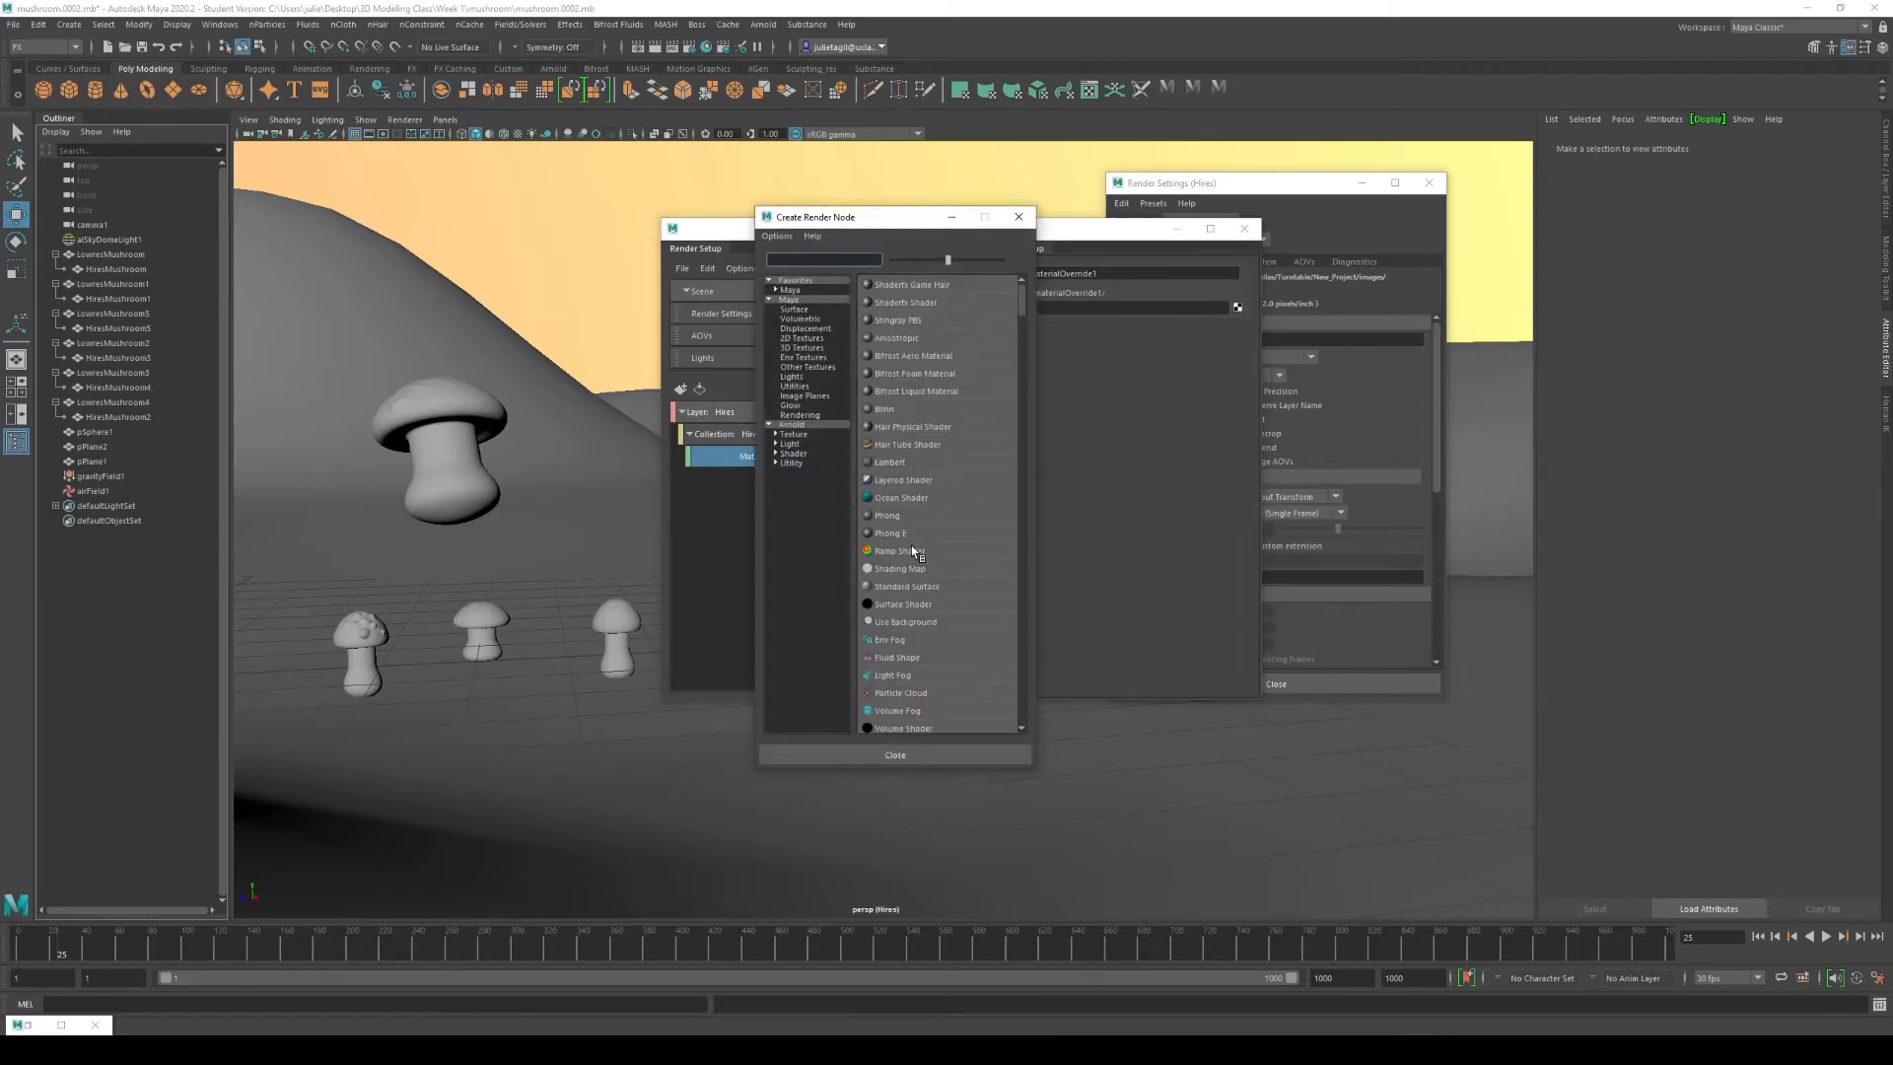
pyautogui.click(1018, 217)
pyautogui.click(896, 456)
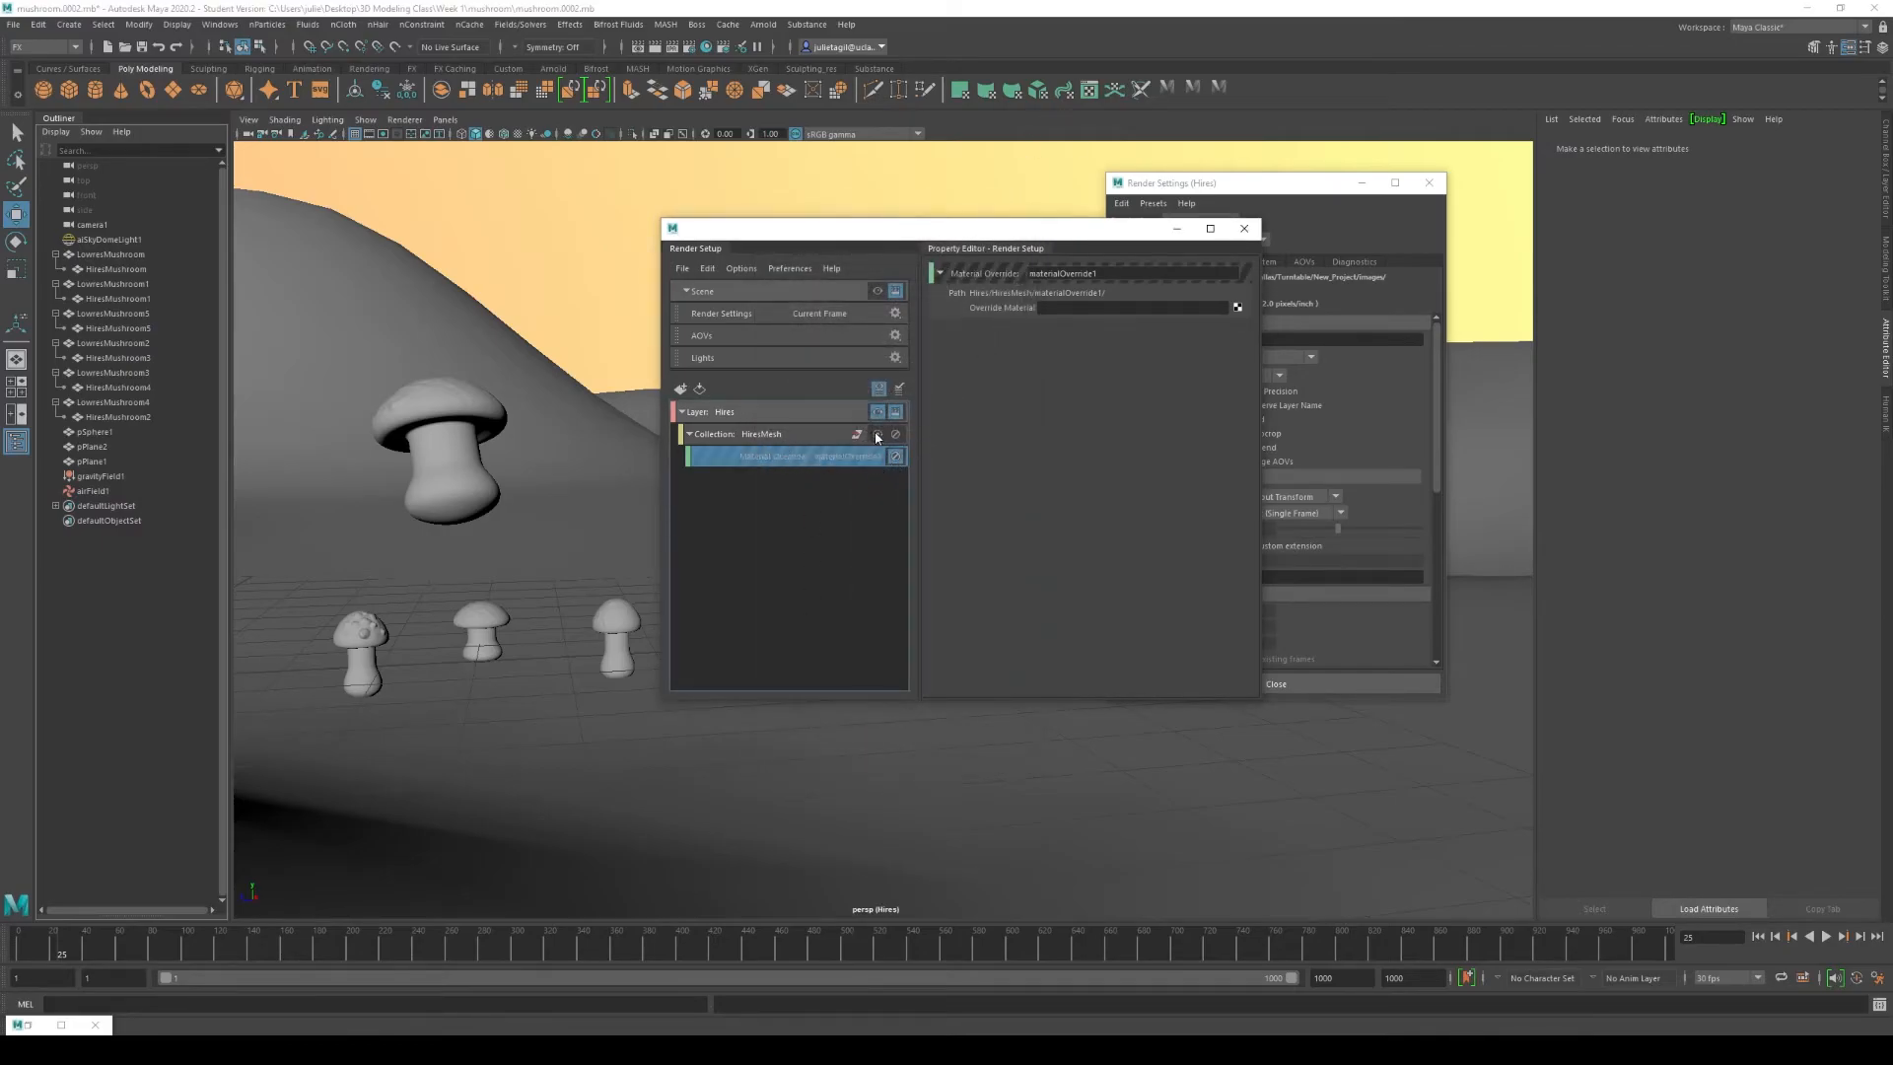
# Step: Render the Hires layer from the persp camera in the Render View
pyautogui.moveTo(908, 233); pyautogui.dragTo(1233, 325)
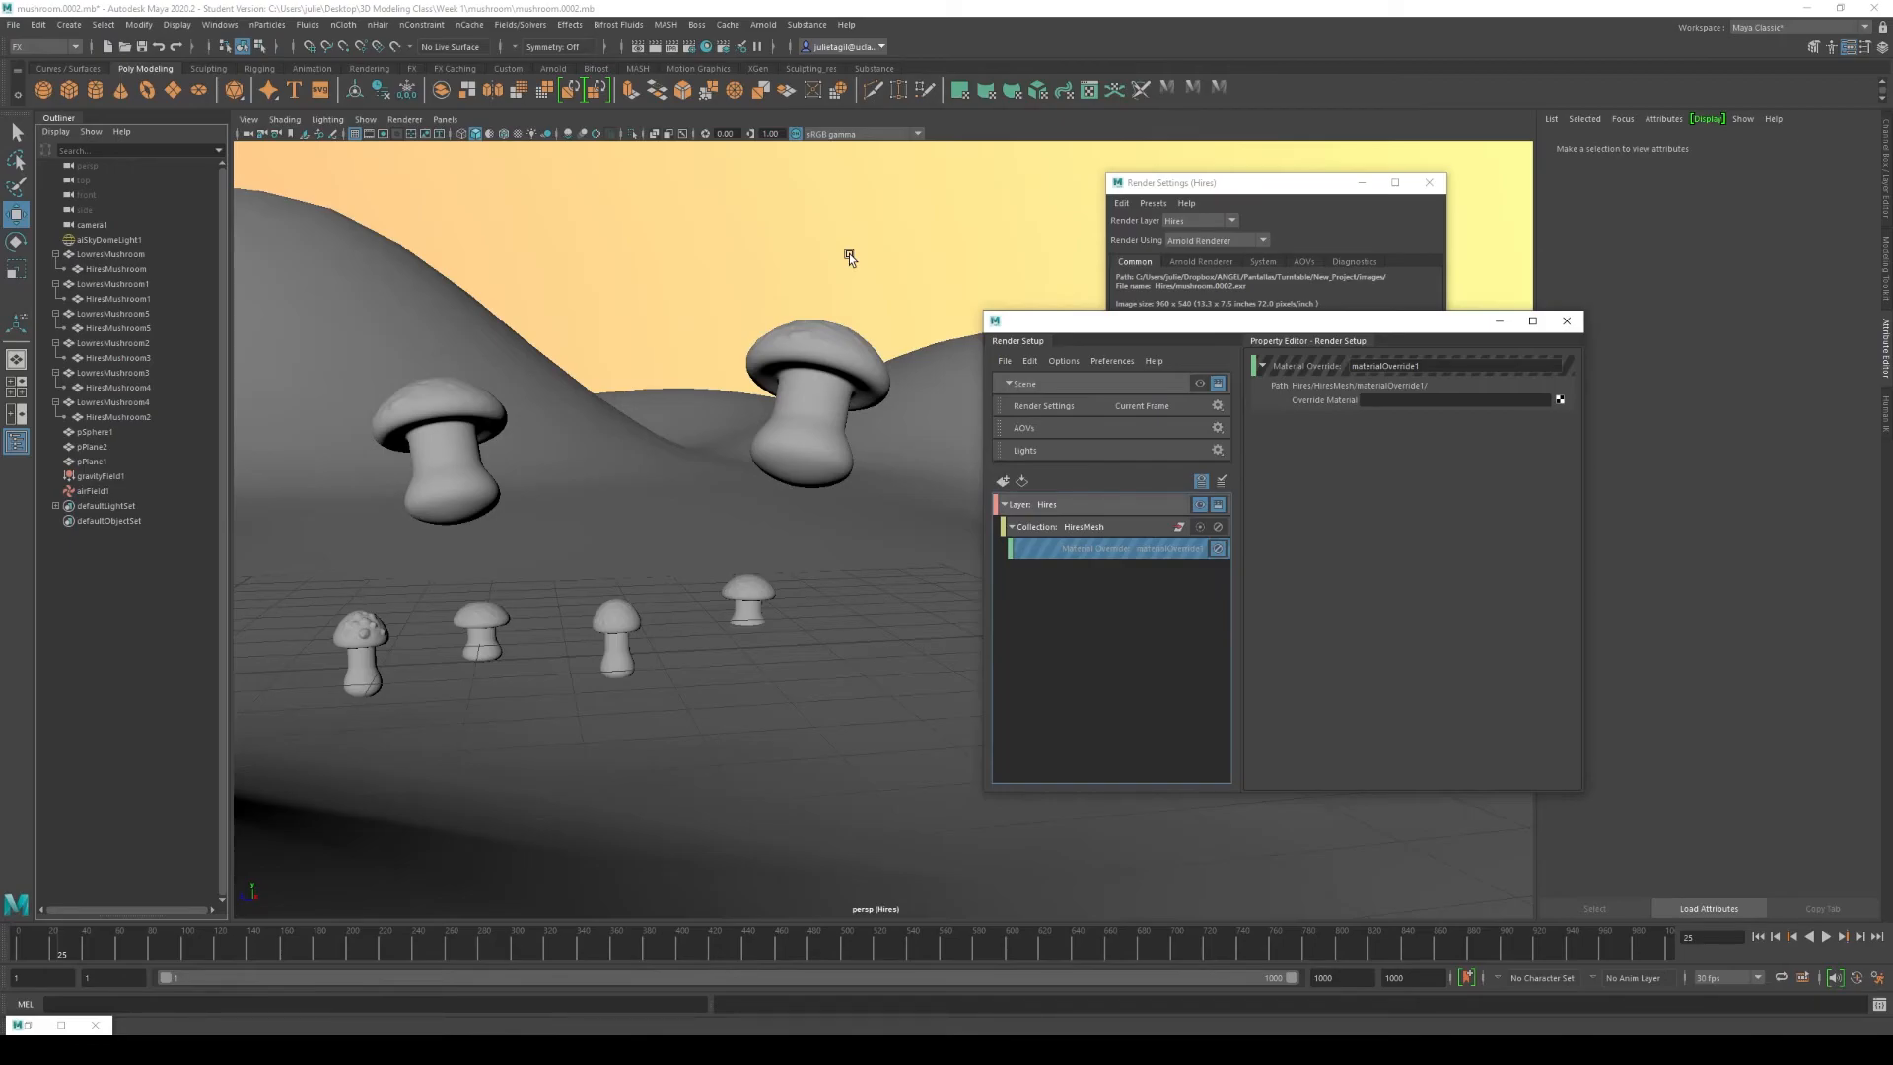
pyautogui.click(643, 47)
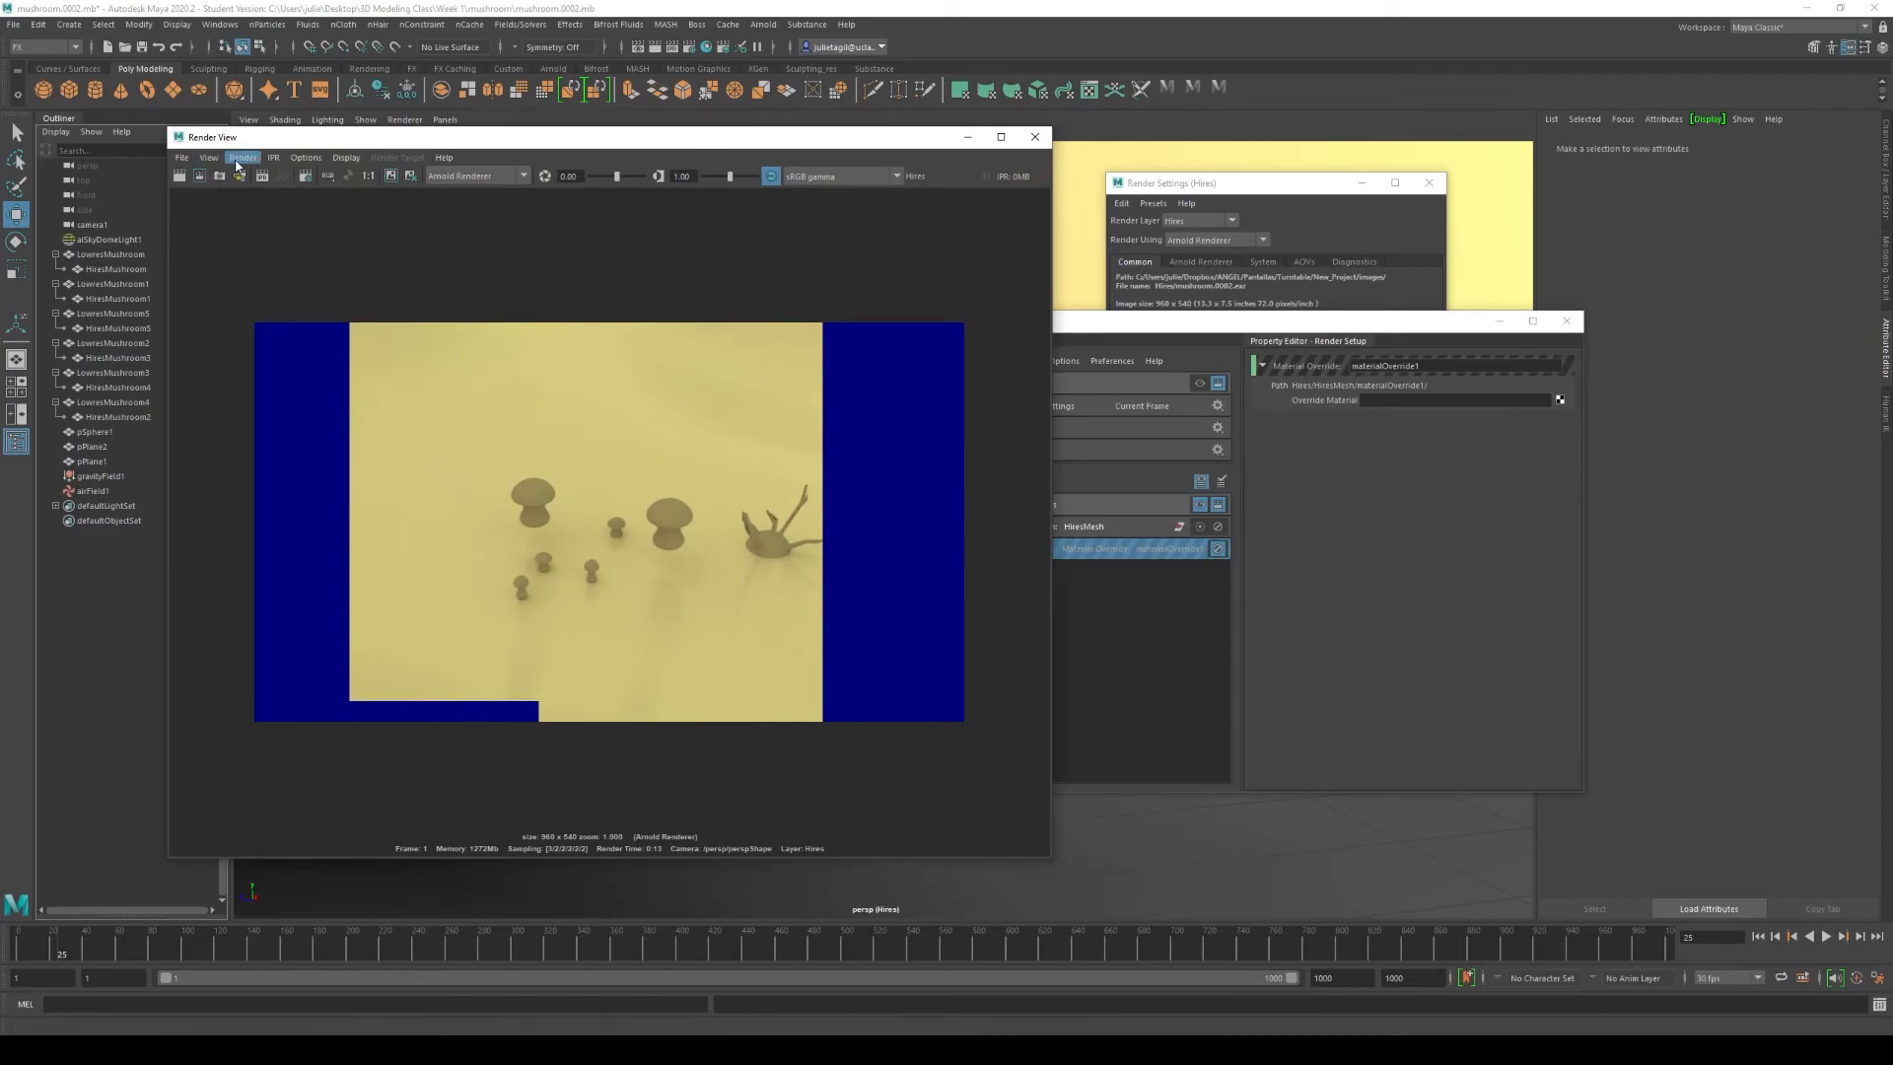
pyautogui.click(242, 158)
pyautogui.moveTo(355, 241)
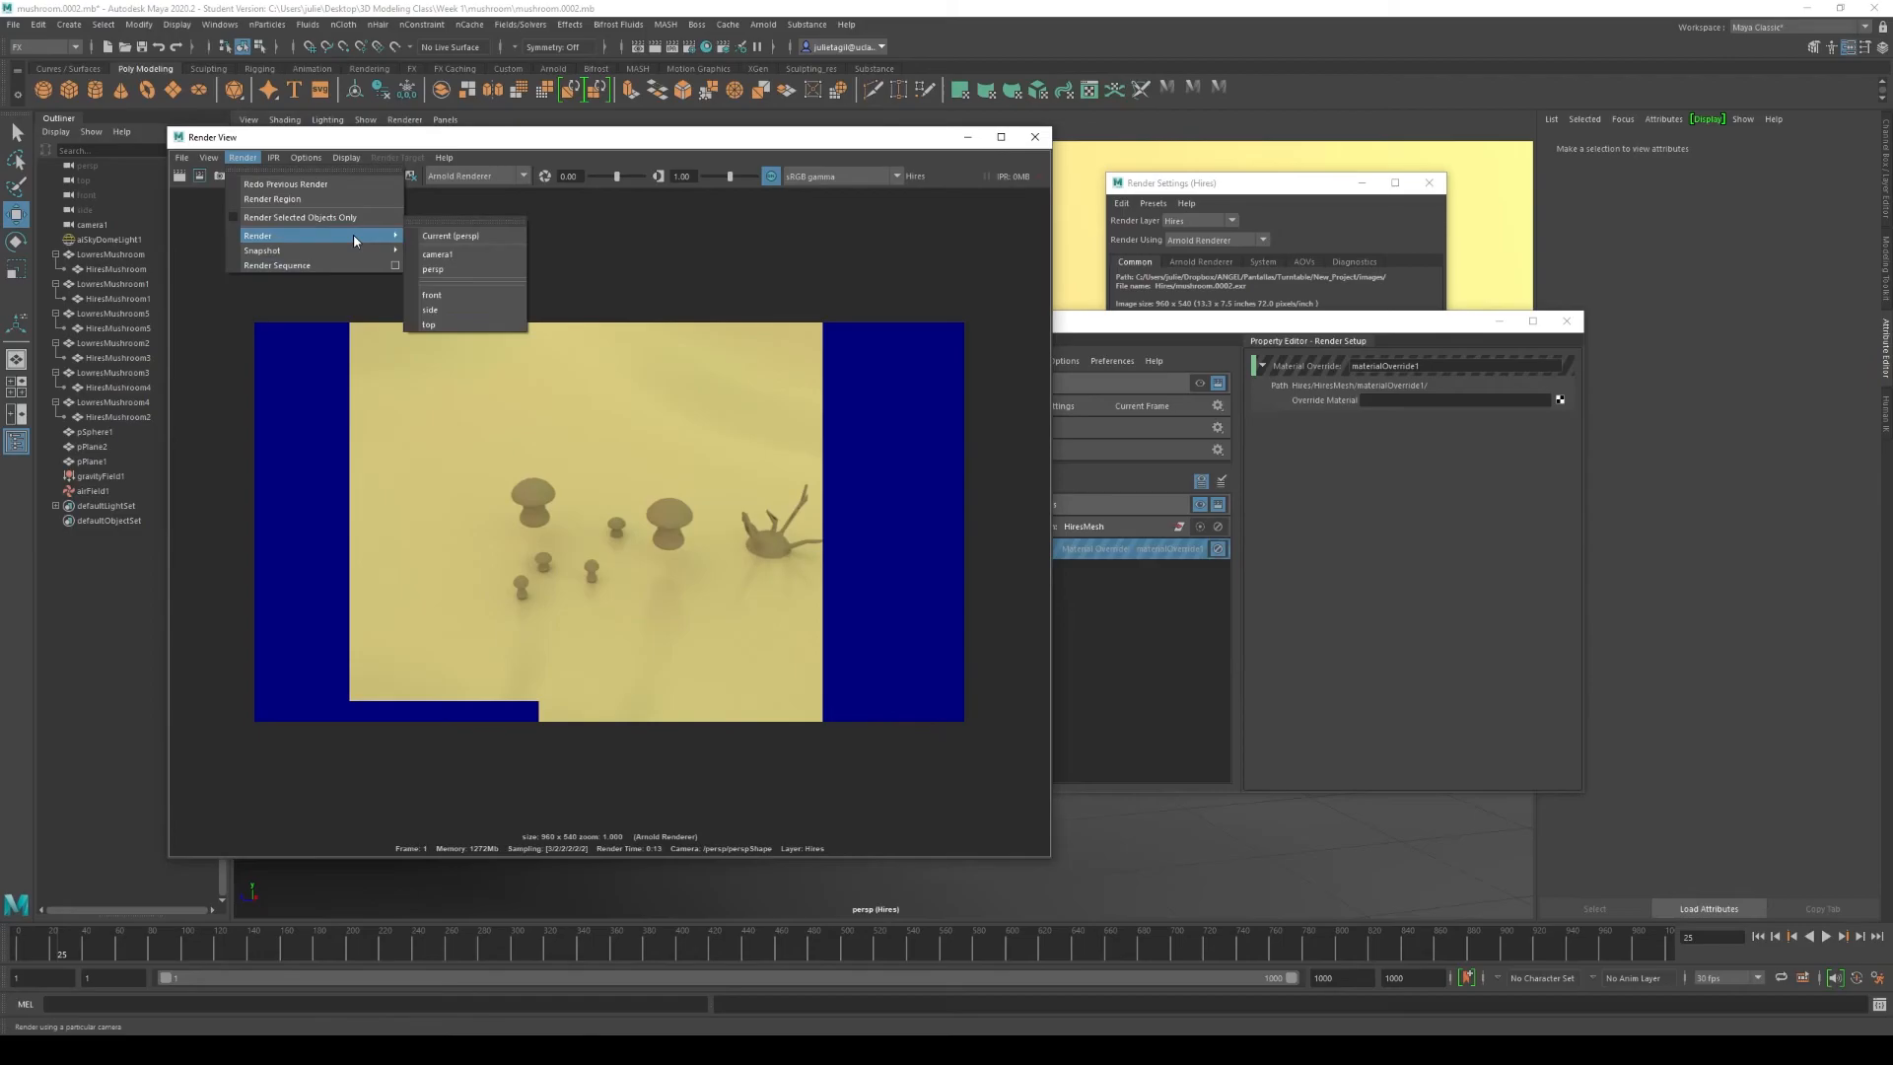
pyautogui.click(438, 275)
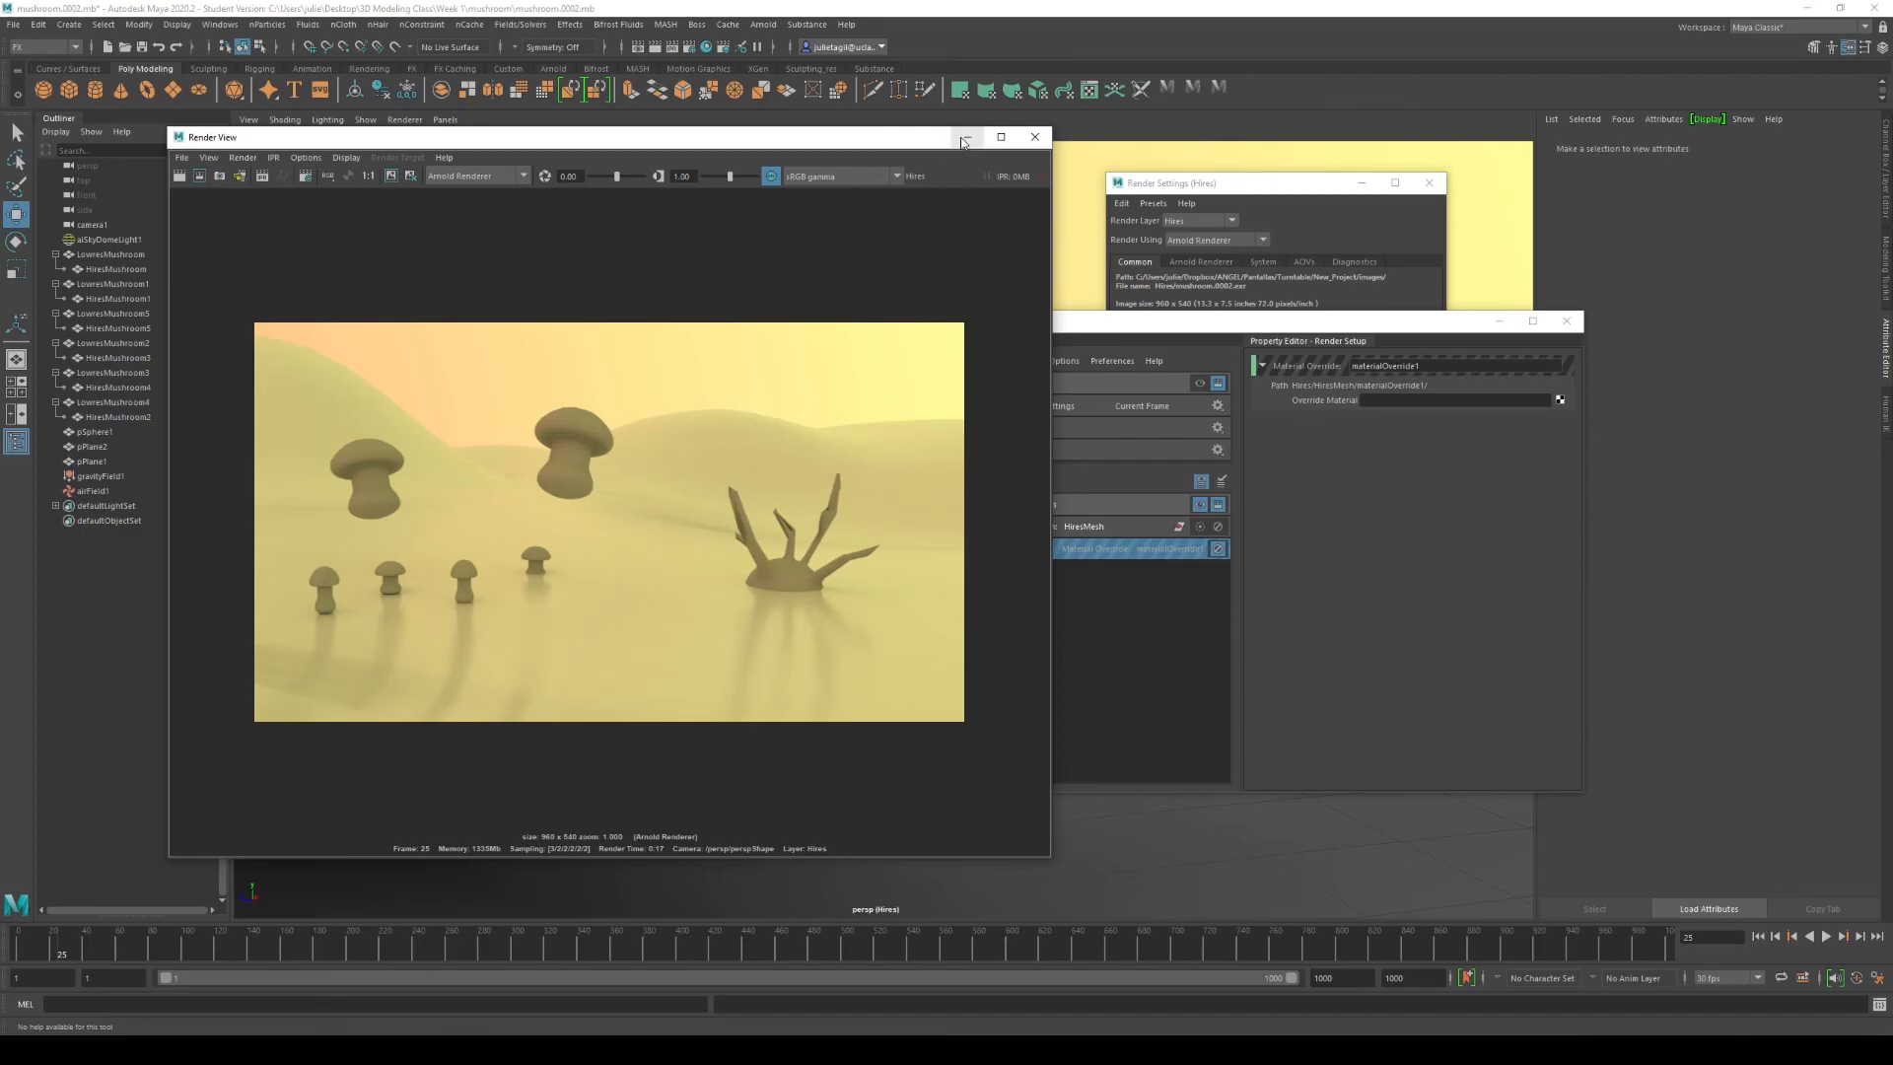
# Step: Move the Render View clear of the Render Setup window and switch the Hires layer's visibility off
pyautogui.moveTo(906, 140); pyautogui.dragTo(957, 181)
pyautogui.click(1199, 451)
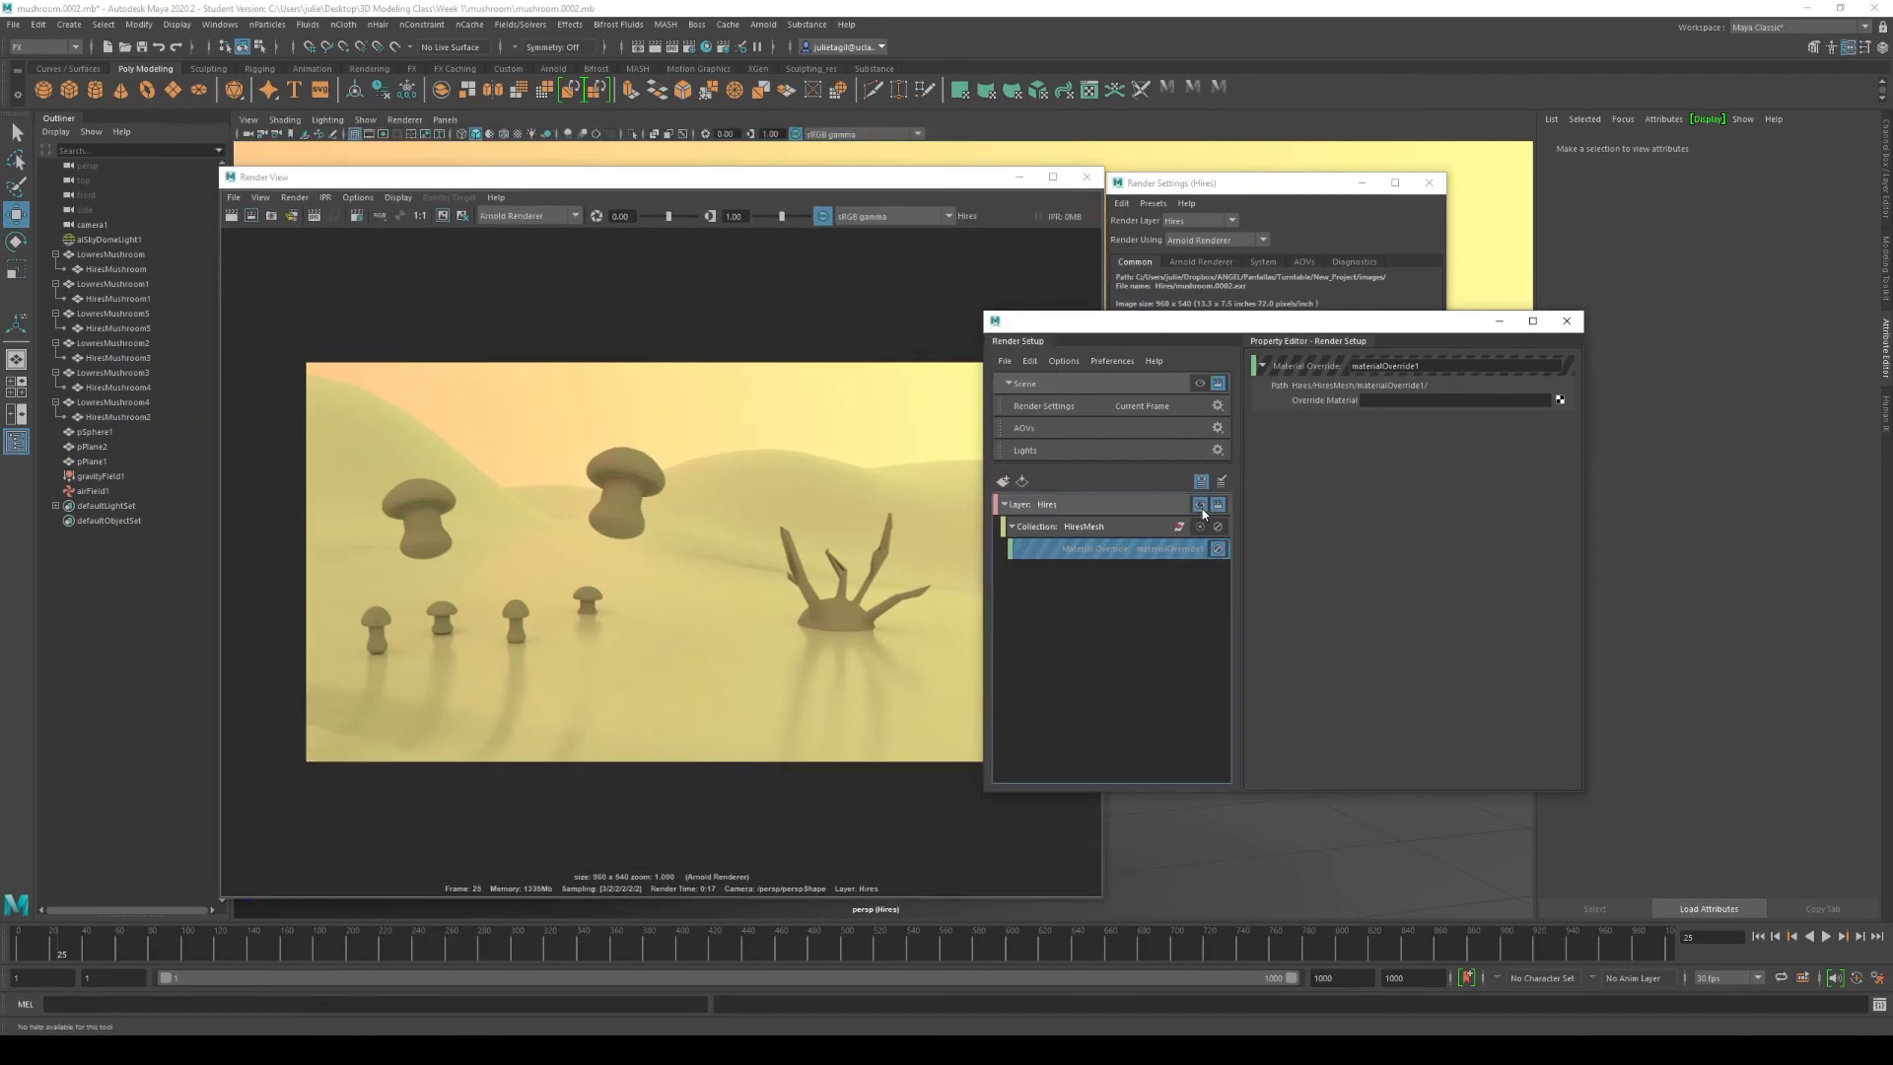
pyautogui.click(1200, 505)
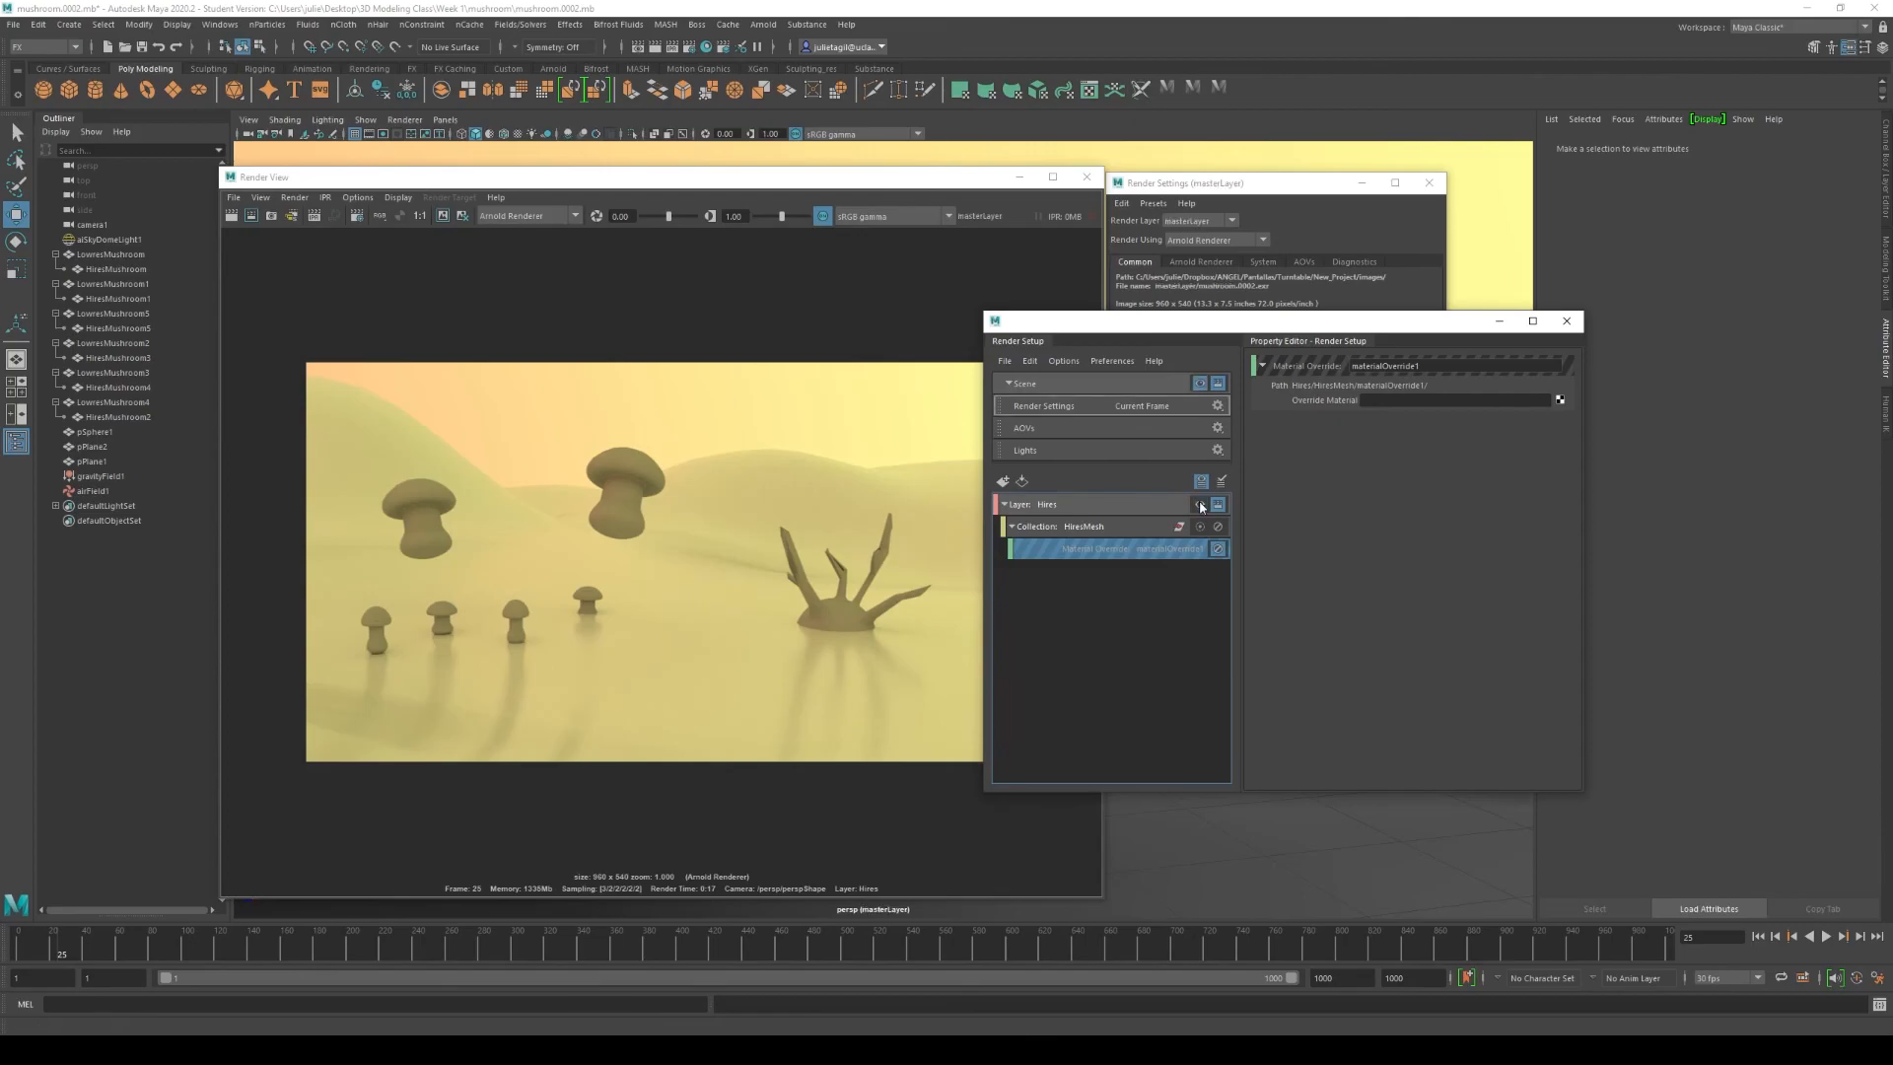